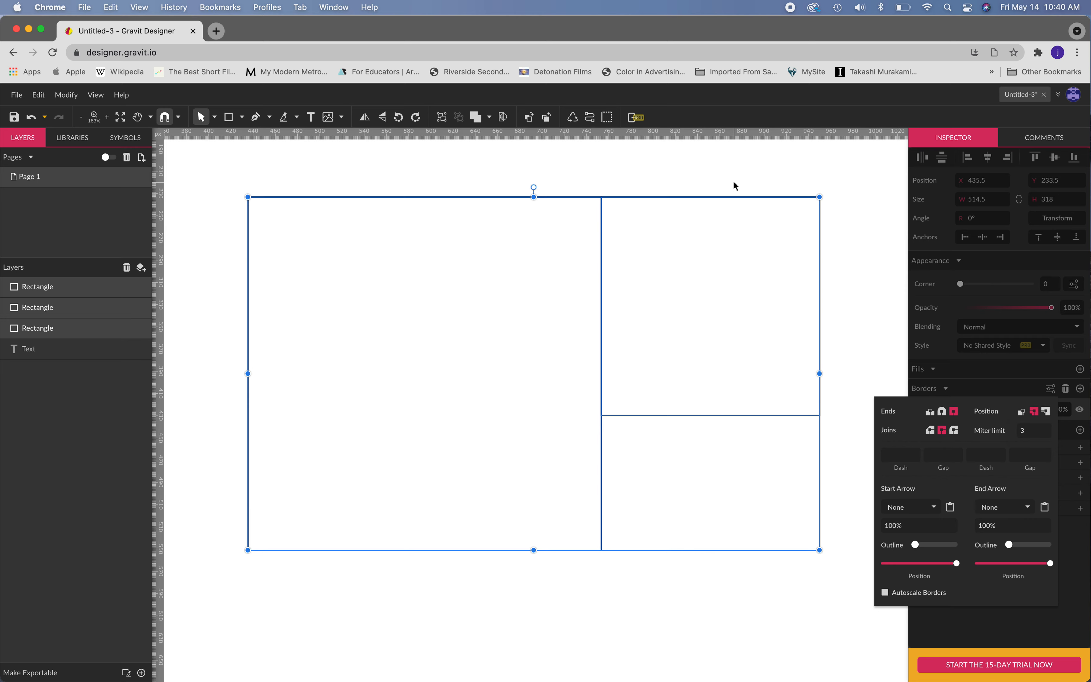
- Rename the layer of the large outer rectangle to "big Rectangle" and lock it
{"action": "left_click", "coordinate": [732, 182]}
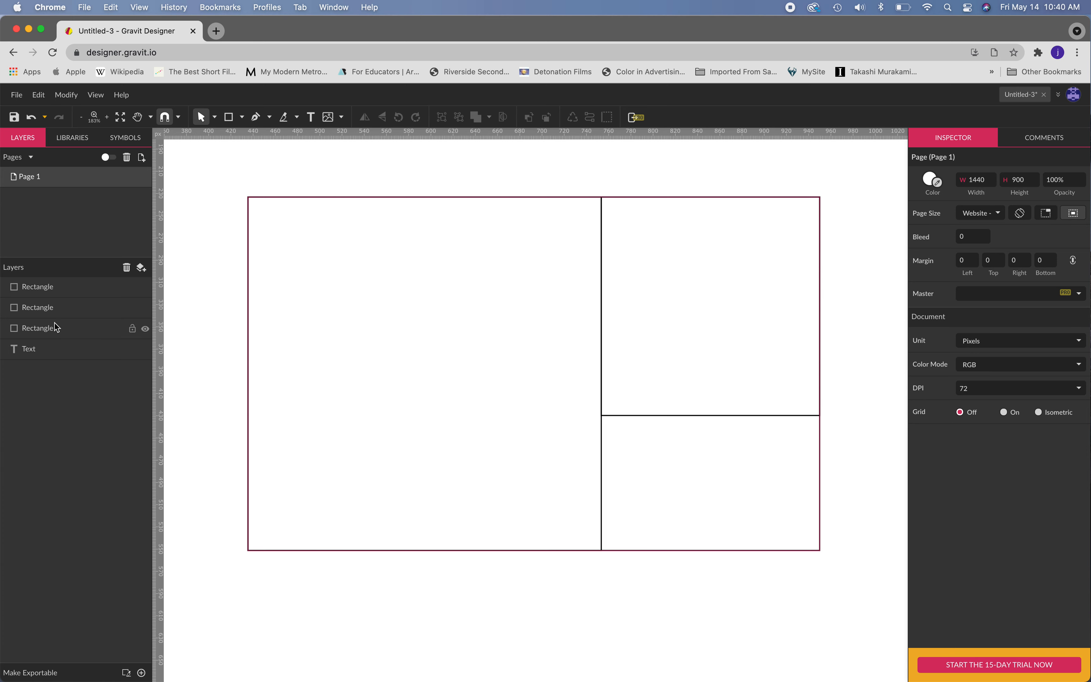
{"action": "left_click", "coordinate": [63, 329]}
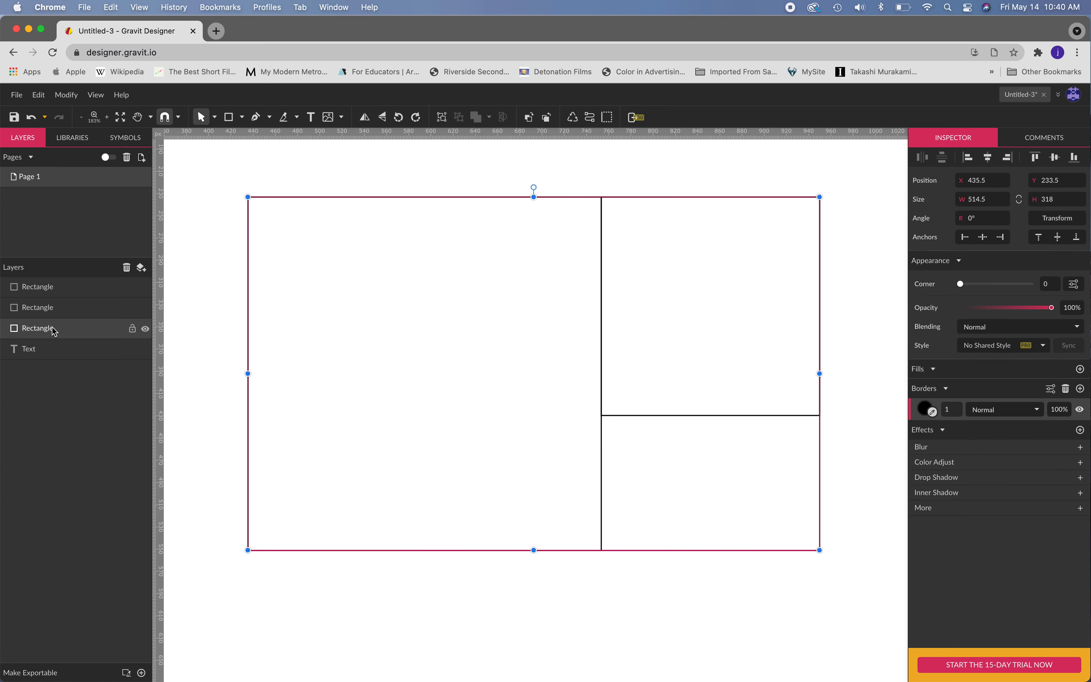
{"action": "double_click", "coordinate": [54, 328]}
{"action": "left_click", "coordinate": [13, 328]}
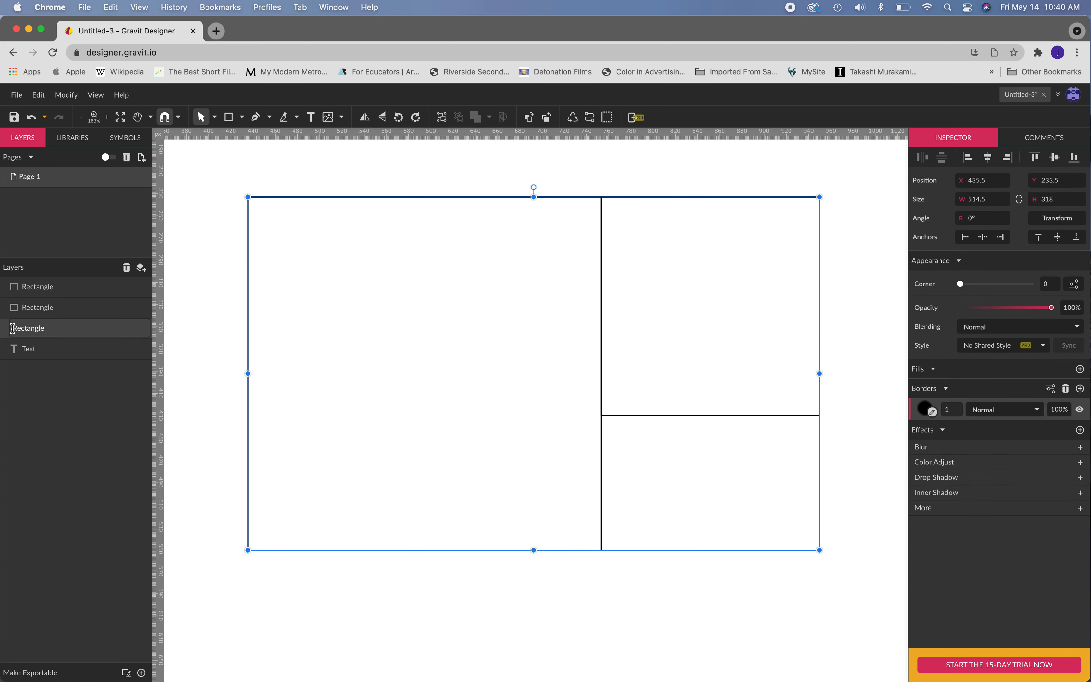
{"action": "type", "text": "big"}
{"action": "key", "text": "Return"}
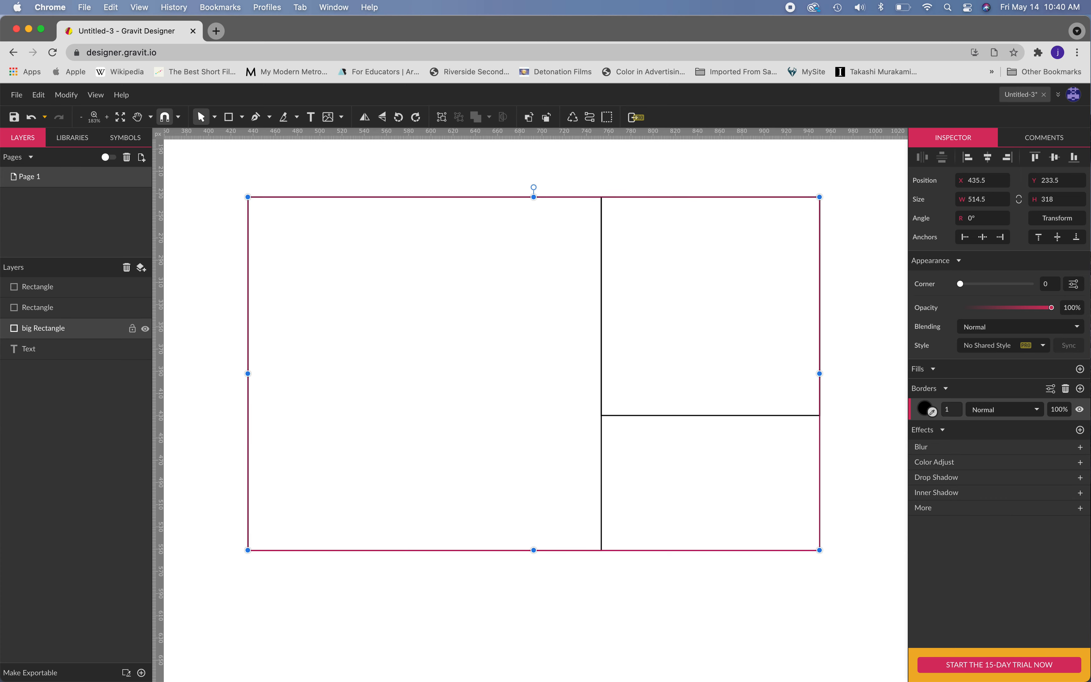
{"action": "left_click", "coordinate": [132, 328]}
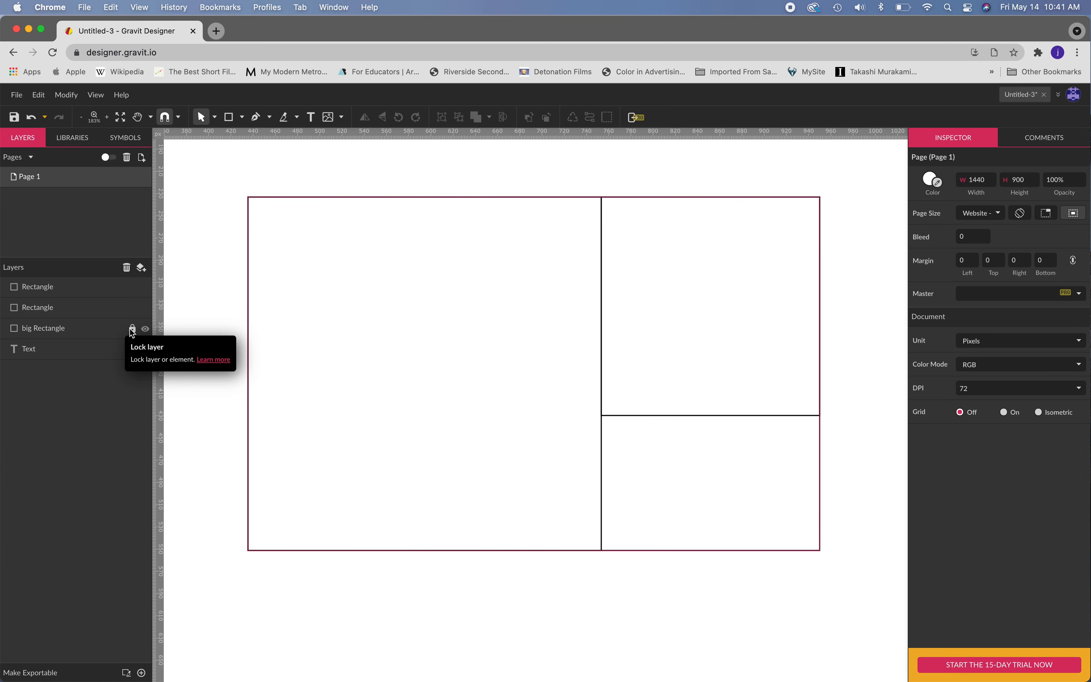
- Rename the layer of the largest square inside the outer rectangle to "big square"
{"action": "left_click", "coordinate": [87, 309]}
{"action": "double_click", "coordinate": [40, 308]}
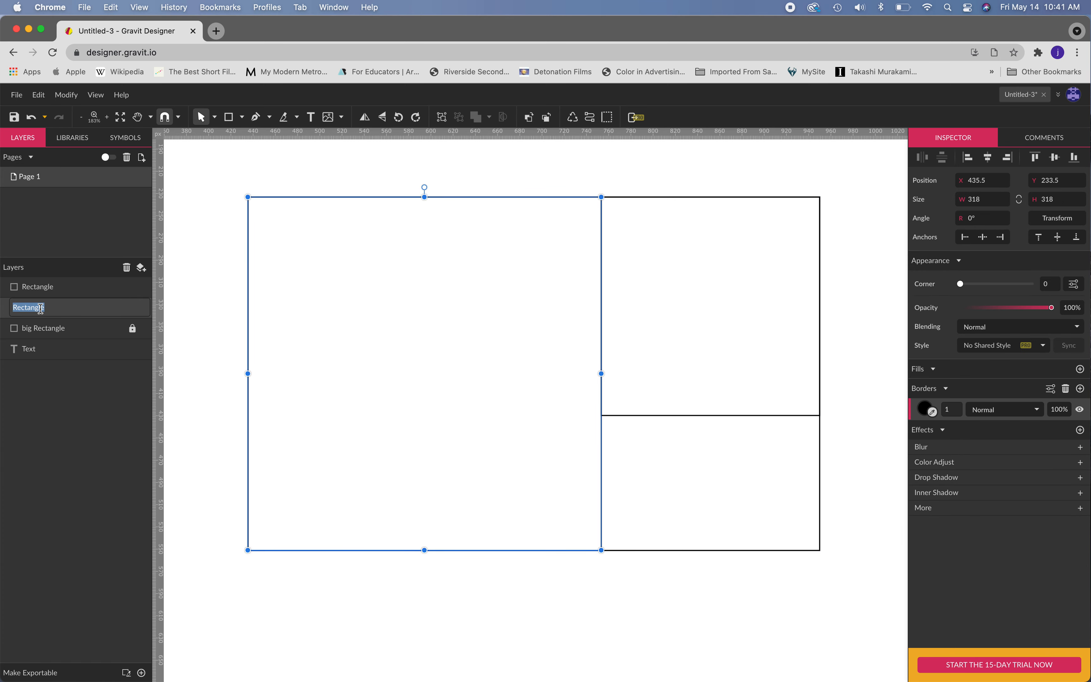
{"action": "type", "text": "big squazre"}
{"action": "key", "text": "BackSpace"}
{"action": "key", "text": "BackSpace"}
{"action": "type", "text": "re"}
{"action": "key", "text": "Return"}
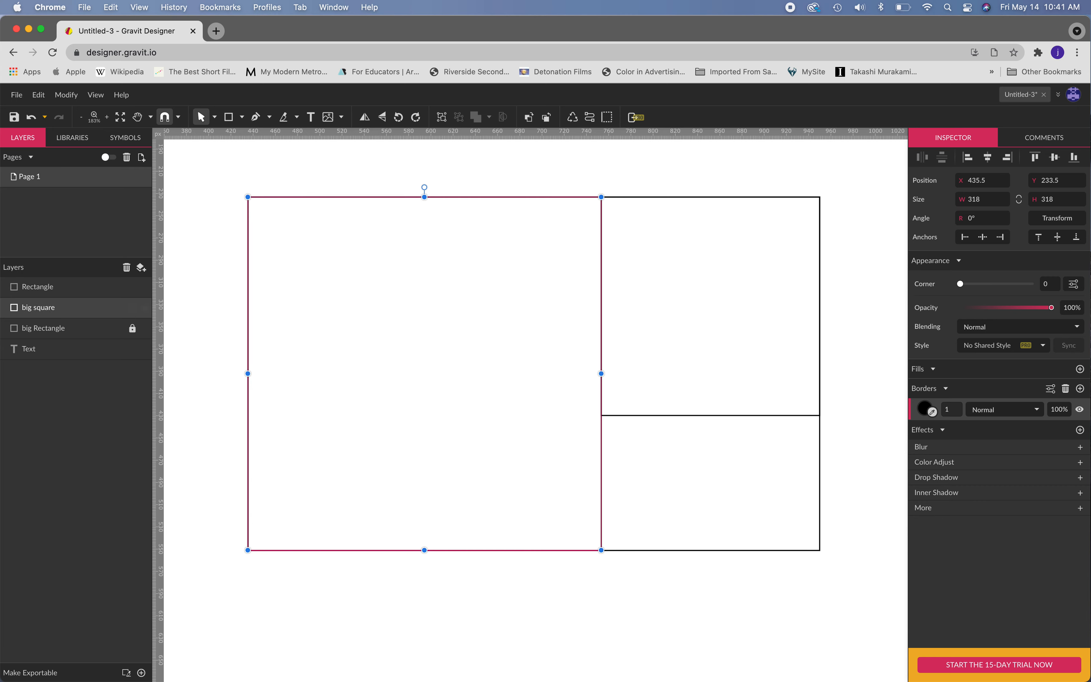
- Rename the layer of the upper-right square to "square"
{"action": "double_click", "coordinate": [41, 287]}
{"action": "type", "text": "square"}
{"action": "key", "text": "Return"}
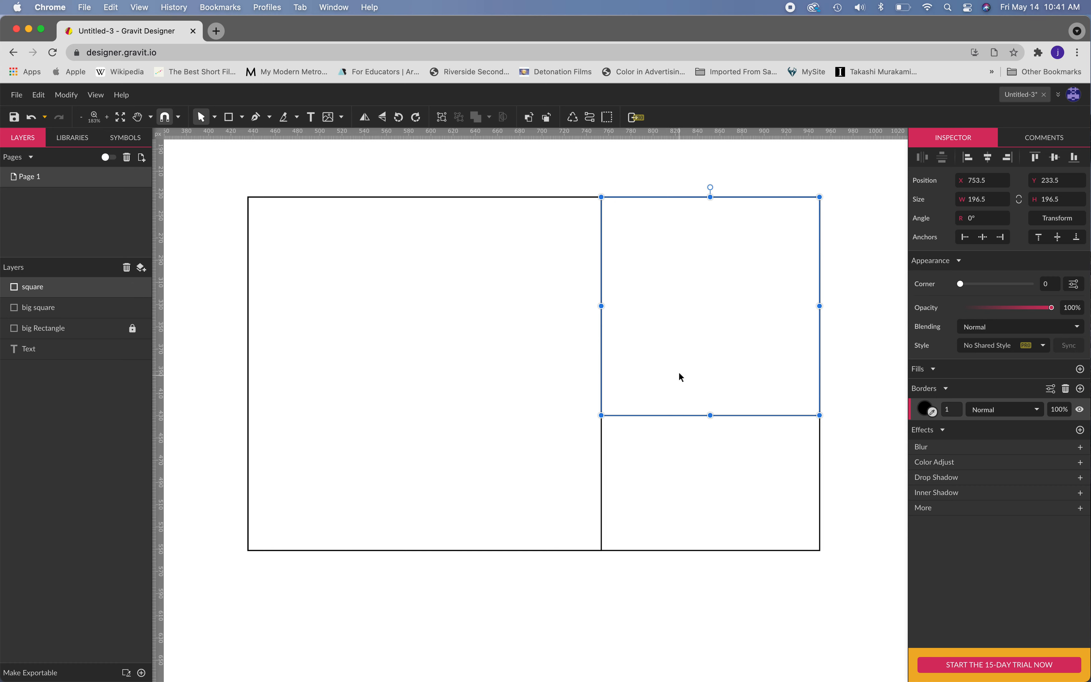
- Duplicate the upper-right square and fit the copy into the outer rectangle's lower-right corner, scaled proportionally to 121.5 px below the original
{"action": "left_click", "coordinate": [39, 96]}
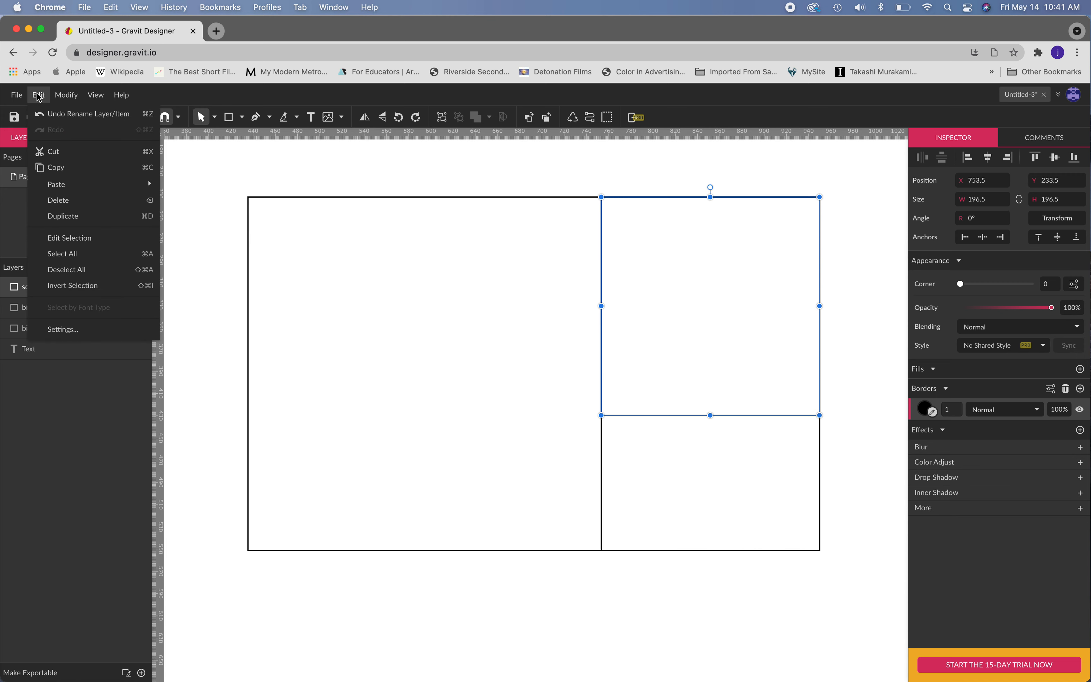
{"action": "left_click", "coordinate": [59, 216]}
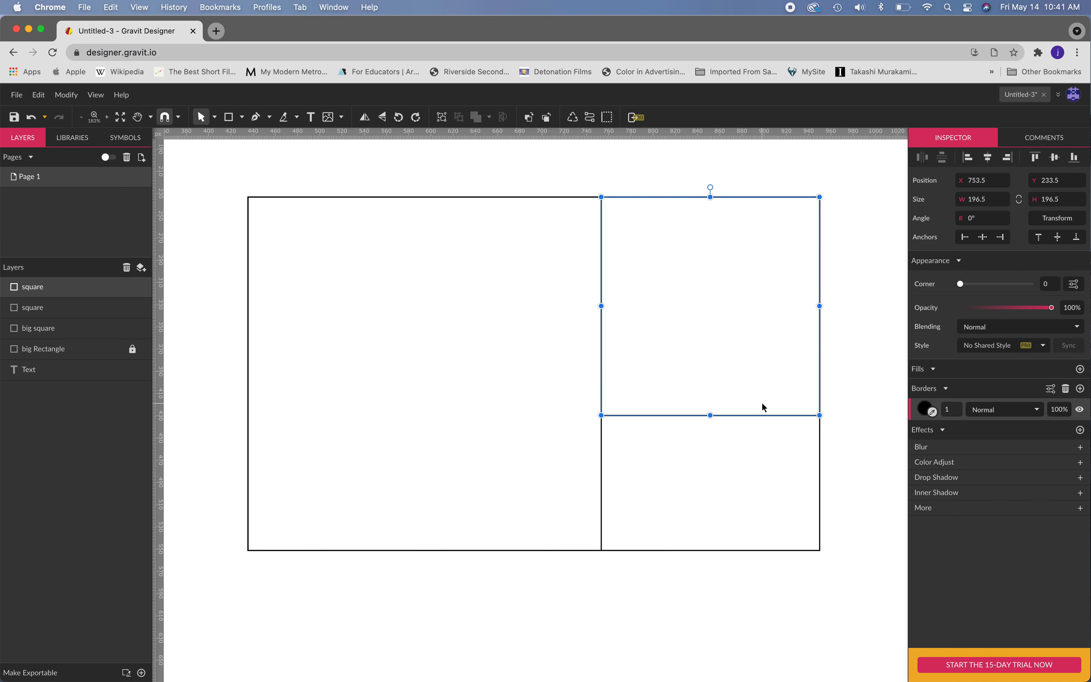
{"action": "left_click", "coordinate": [763, 415]}
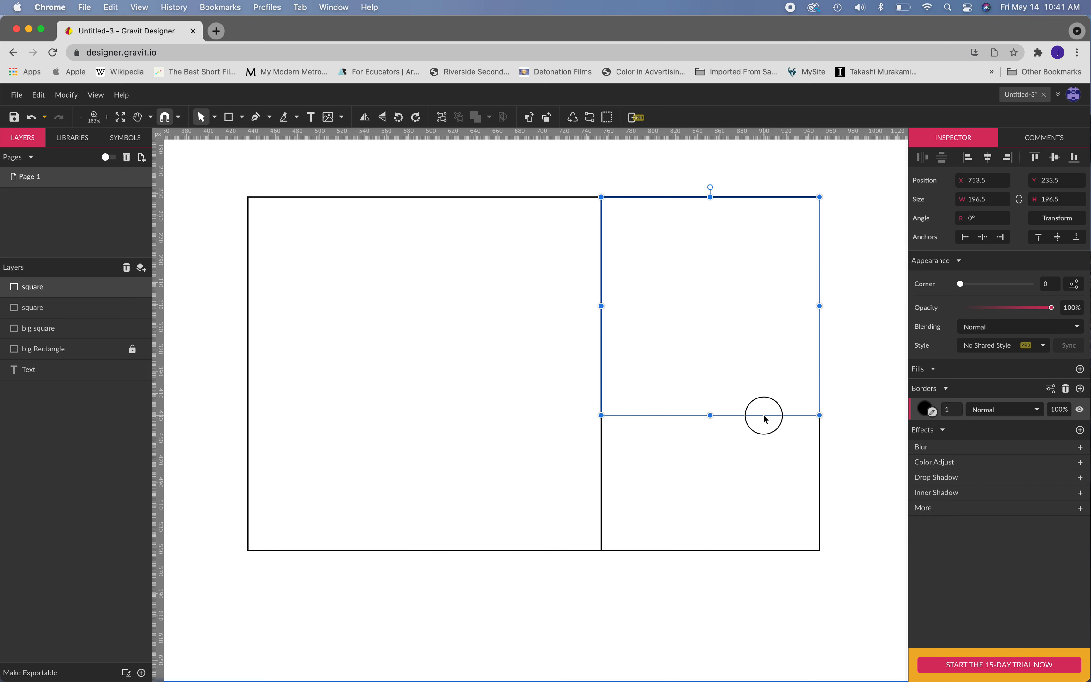
{"action": "left_click_drag", "start_coordinate": [763, 416], "coordinate": [781, 549]}
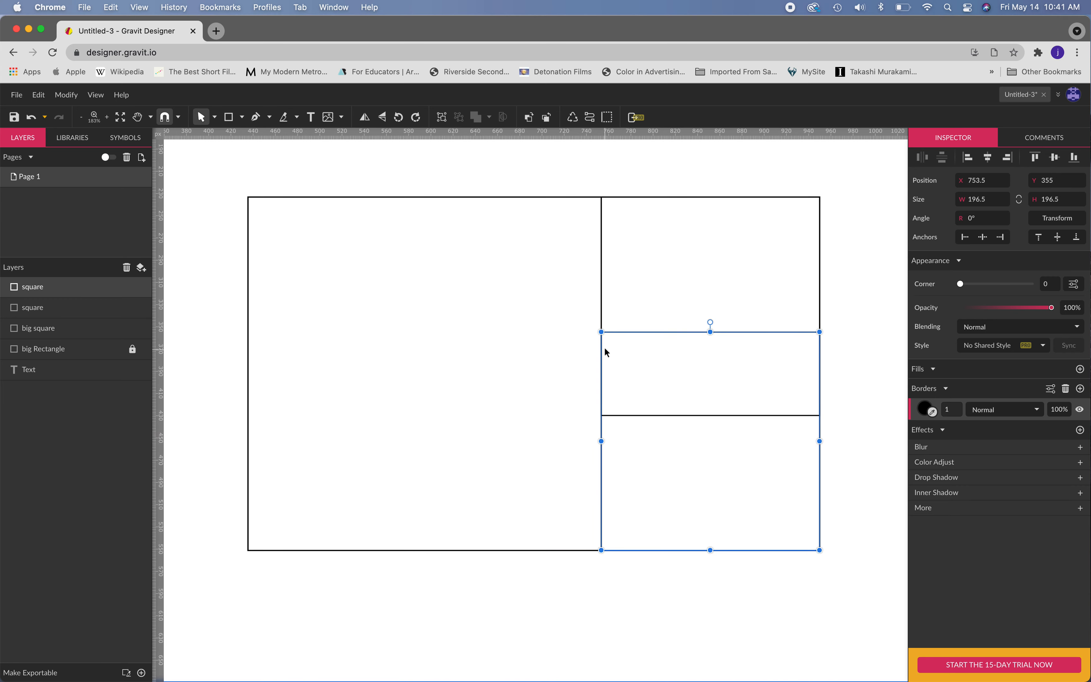
{"action": "left_click", "coordinate": [601, 331]}
{"action": "left_click_drag", "start_coordinate": [601, 331], "coordinate": [685, 415]}
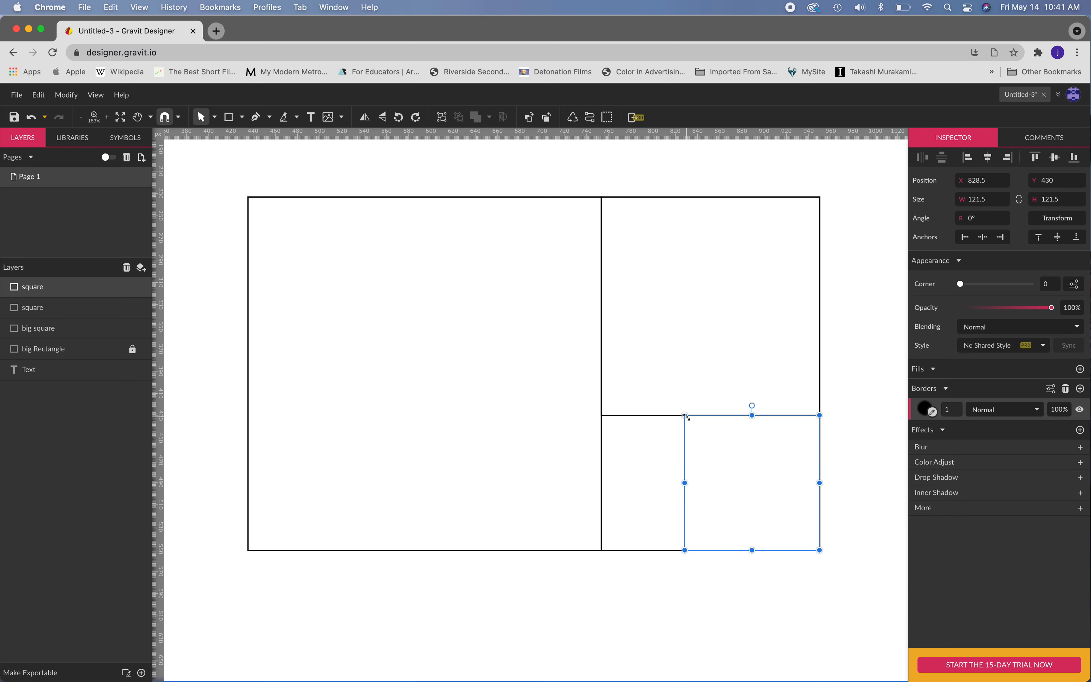
- Duplicate the lower-right square as a 75.1 px copy and snap it into the bottom of the narrow strip beside it
{"action": "scroll", "coordinate": [779, 593], "scroll_direction": "up", "scroll_amount": 5}
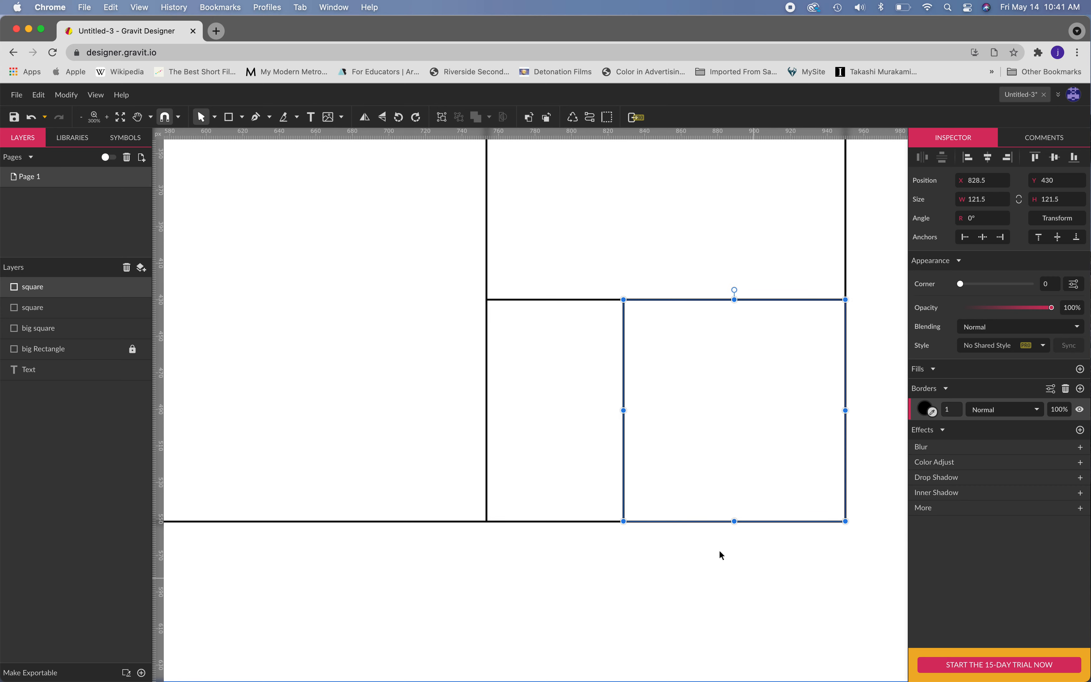
{"action": "scroll", "coordinate": [607, 404], "scroll_direction": "up", "scroll_amount": 1}
{"action": "key", "text": "space"}
{"action": "left_click_drag", "start_coordinate": [725, 489], "coordinate": [592, 452]}
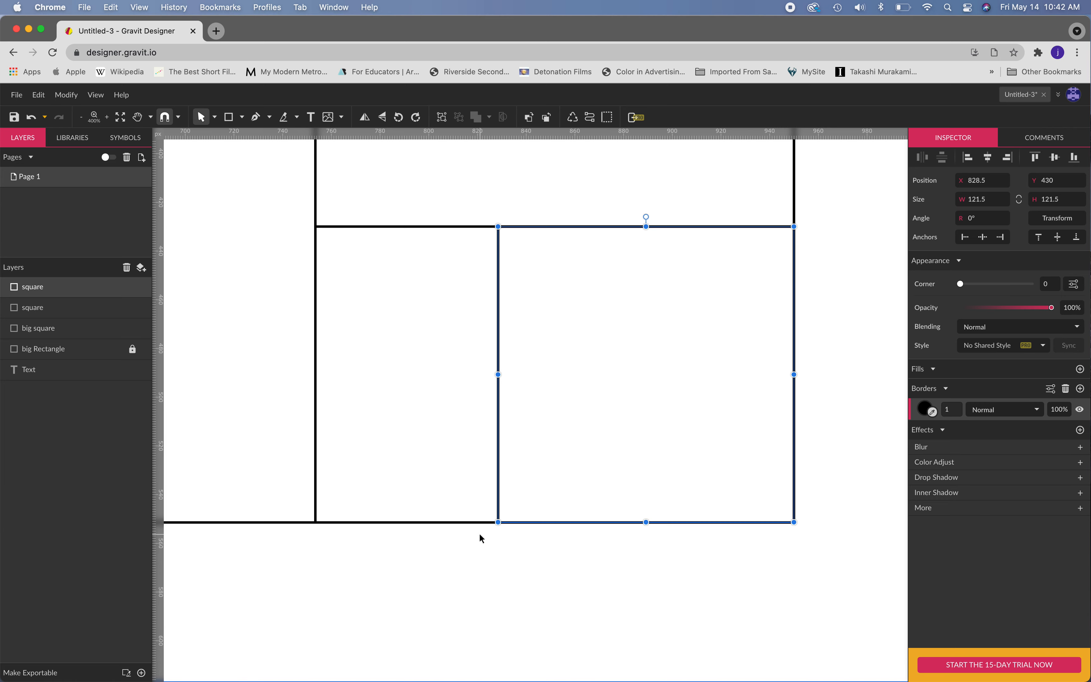
{"action": "key", "text": "super+v"}
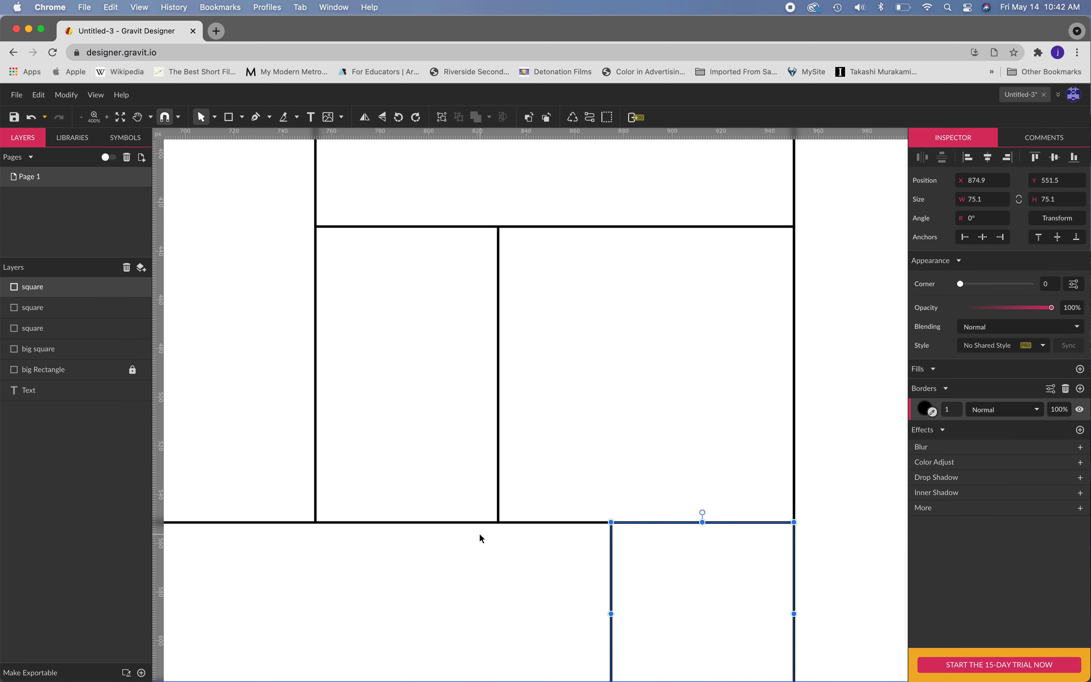
{"action": "scroll", "coordinate": [593, 573], "scroll_direction": "down", "scroll_amount": 5}
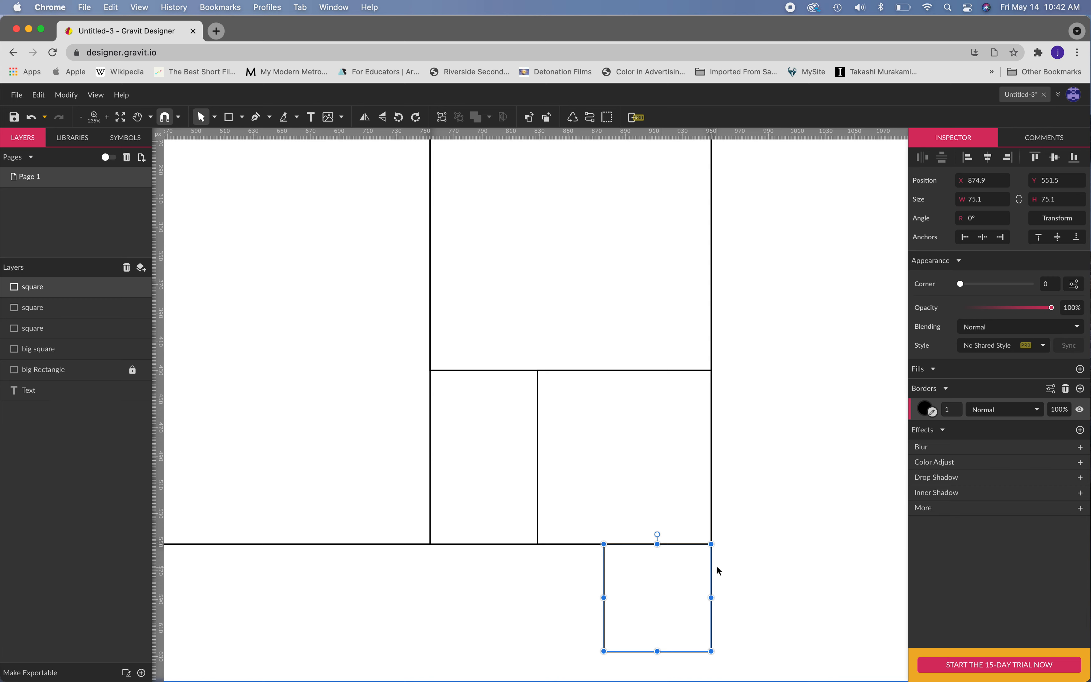
{"action": "left_click_drag", "start_coordinate": [712, 572], "coordinate": [539, 464]}
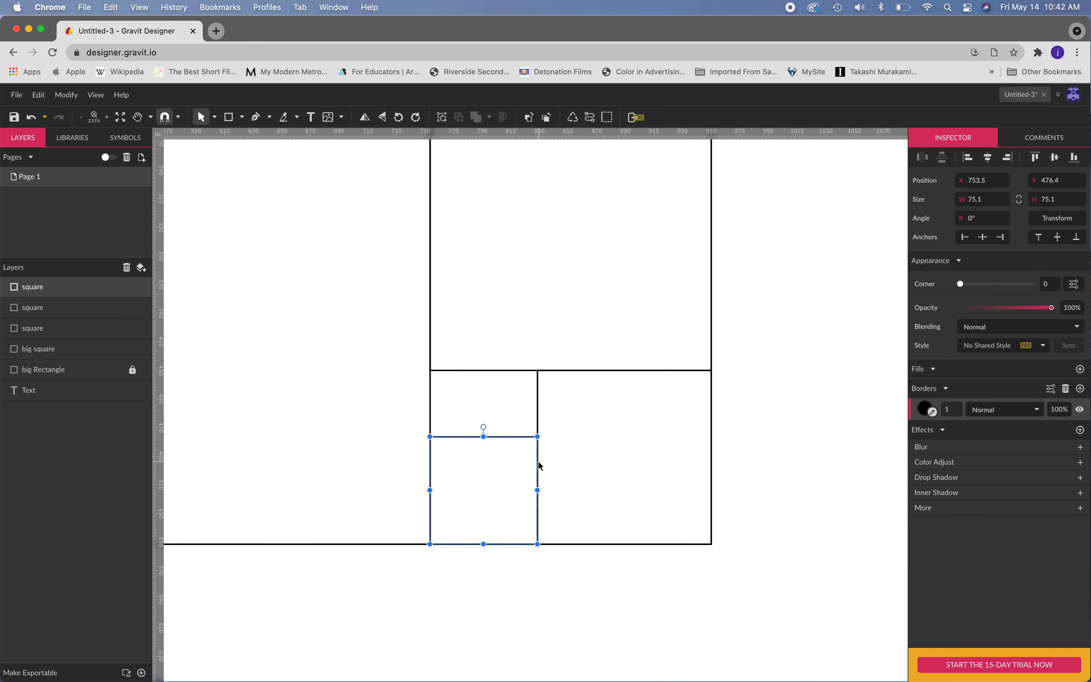
- Duplicate the 75.1 px square as a 46.4 px copy and snap it into the upper-left corner of the gap above
{"action": "scroll", "coordinate": [463, 492], "scroll_direction": "up", "scroll_amount": 5}
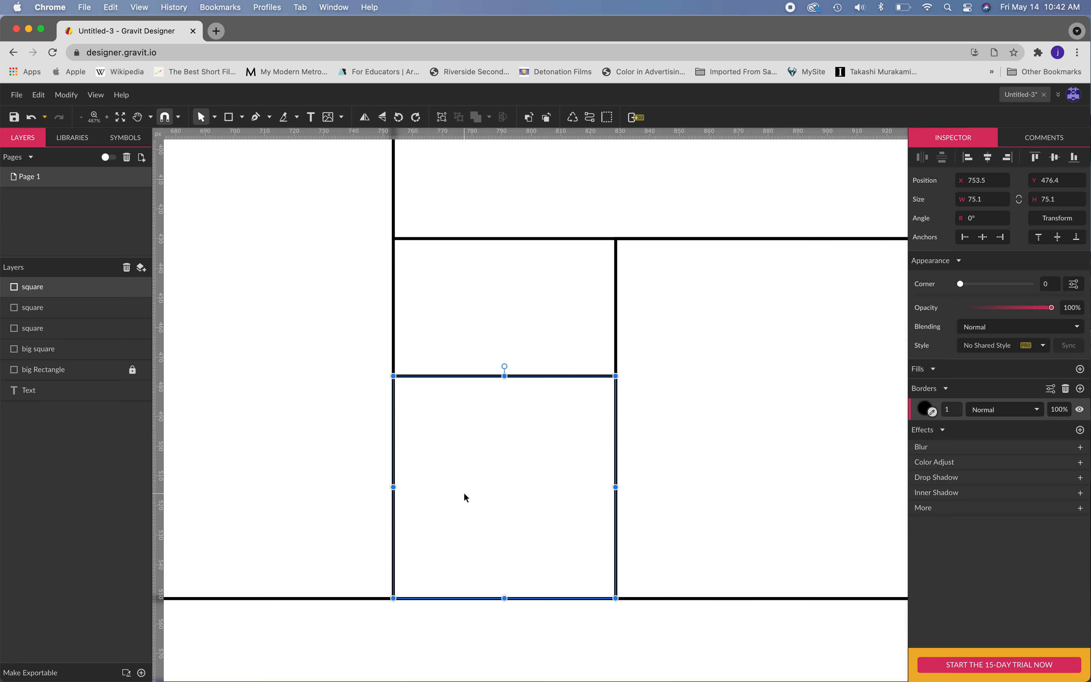
{"action": "key", "text": "super+d"}
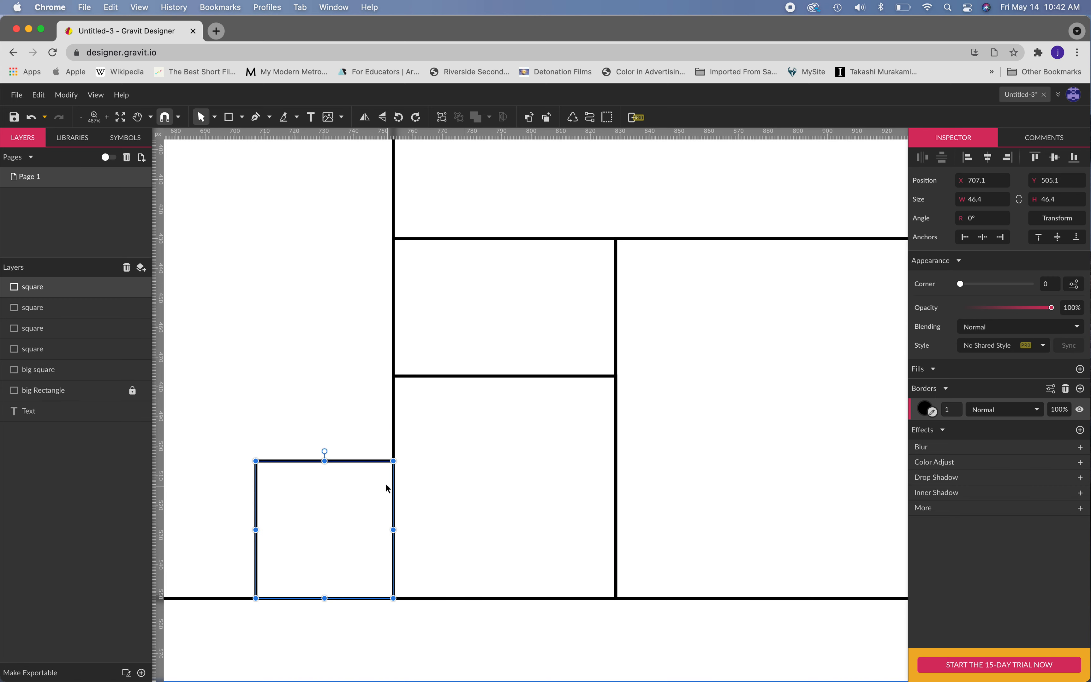
{"action": "left_click_drag", "start_coordinate": [359, 460], "coordinate": [495, 239]}
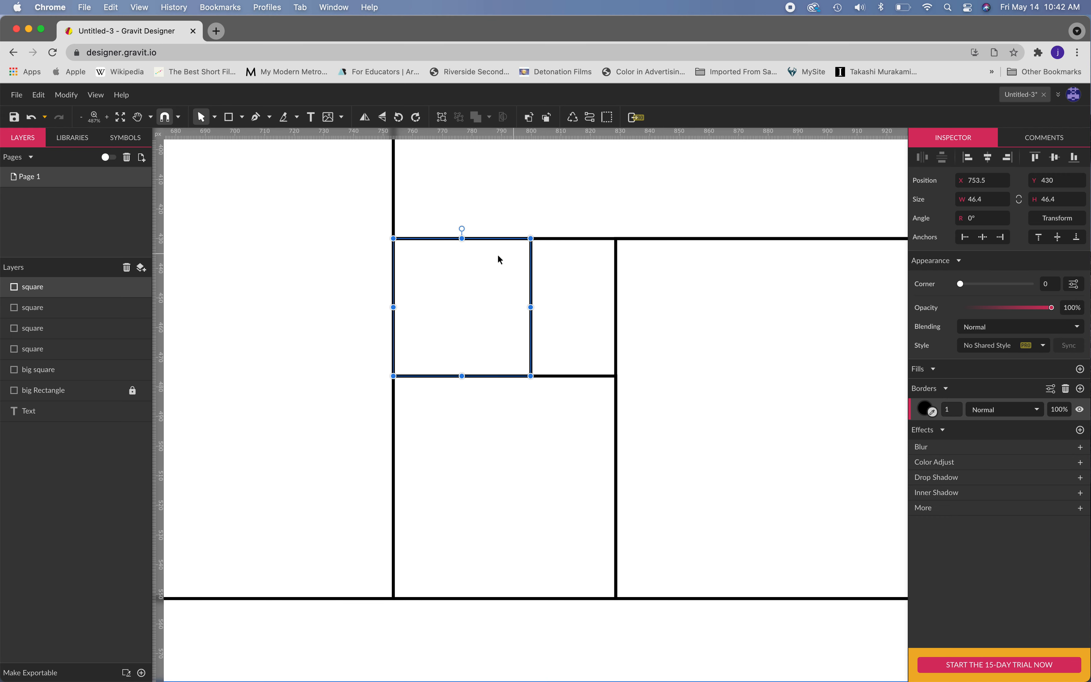
{"action": "left_click", "coordinate": [276, 252]}
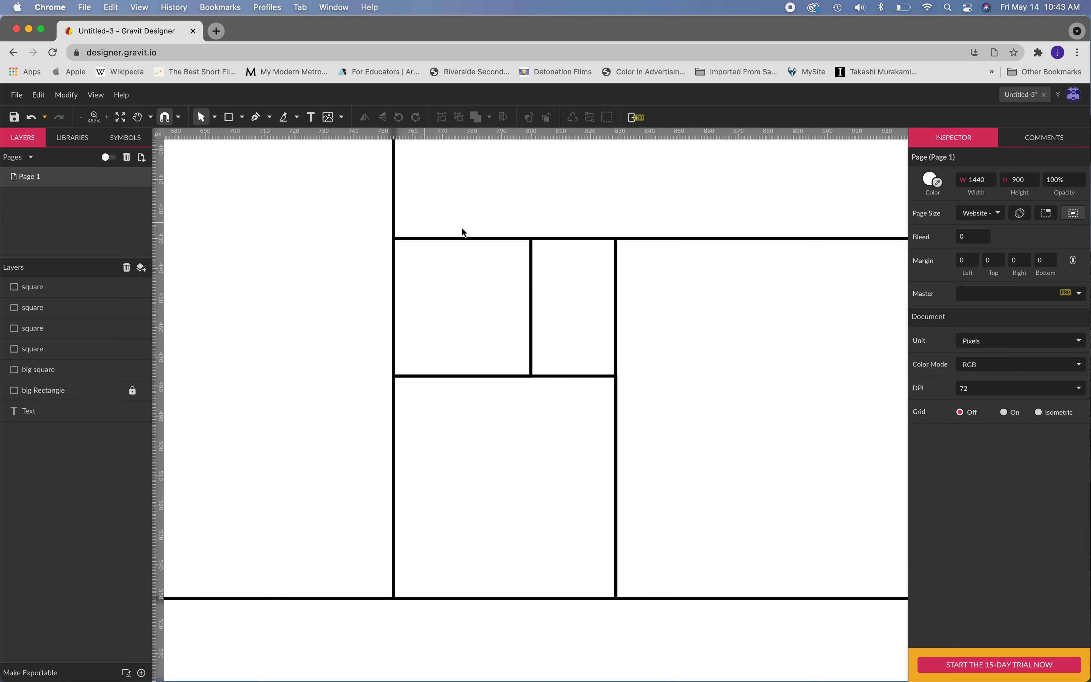
- Duplicate the 46.4 px square and move the copy against the right edge of the same gap
{"action": "left_click", "coordinate": [530, 306]}
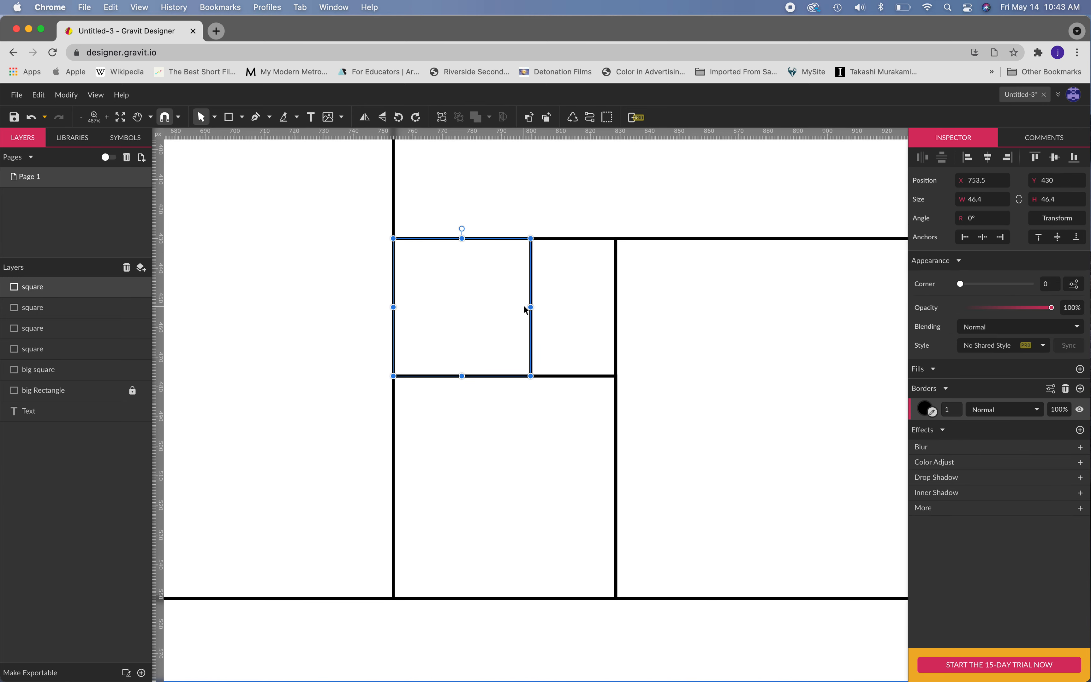
{"action": "left_click", "coordinate": [38, 94]}
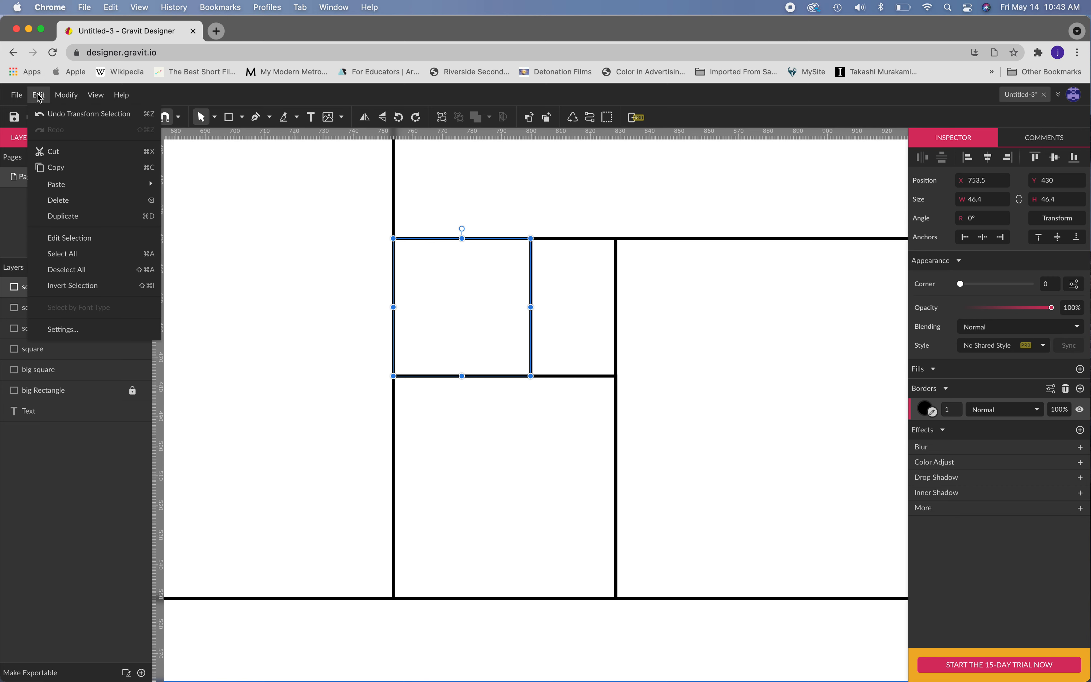
{"action": "left_click", "coordinate": [74, 215]}
{"action": "left_click_drag", "start_coordinate": [530, 266], "coordinate": [617, 270]}
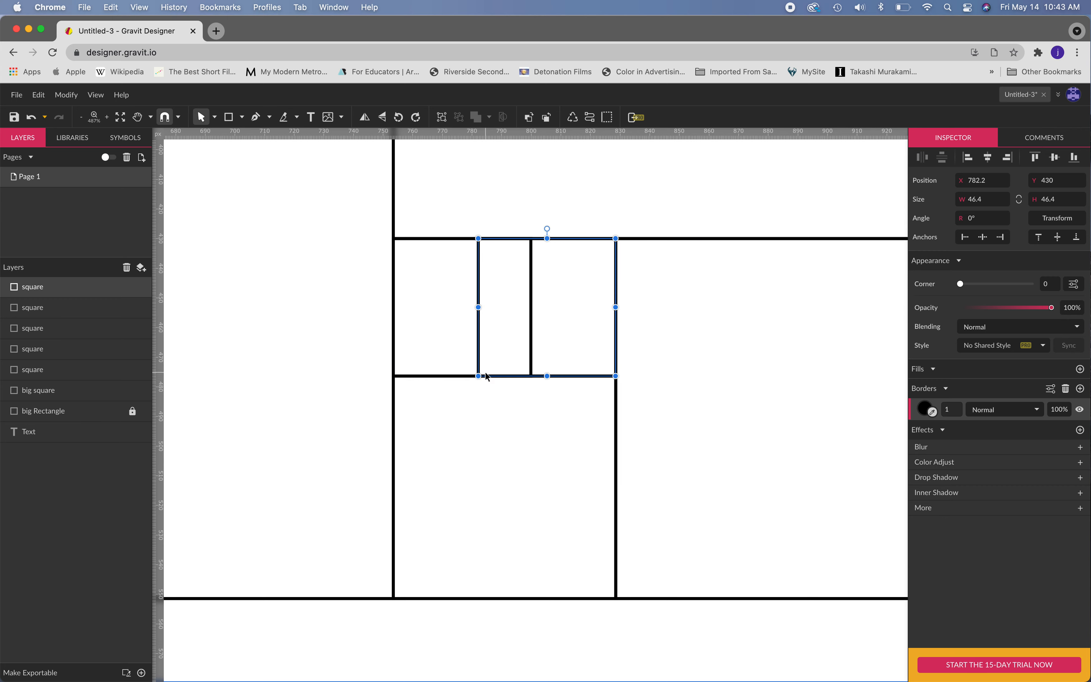
- Scale the copied square to 28.7 px to match the remaining gap's width and snap it to the top of that gap
{"action": "left_click_drag", "start_coordinate": [478, 374], "coordinate": [514, 339]}
{"action": "left_click_drag", "start_coordinate": [615, 341], "coordinate": [585, 309]}
{"action": "key", "text": "super+plus"}
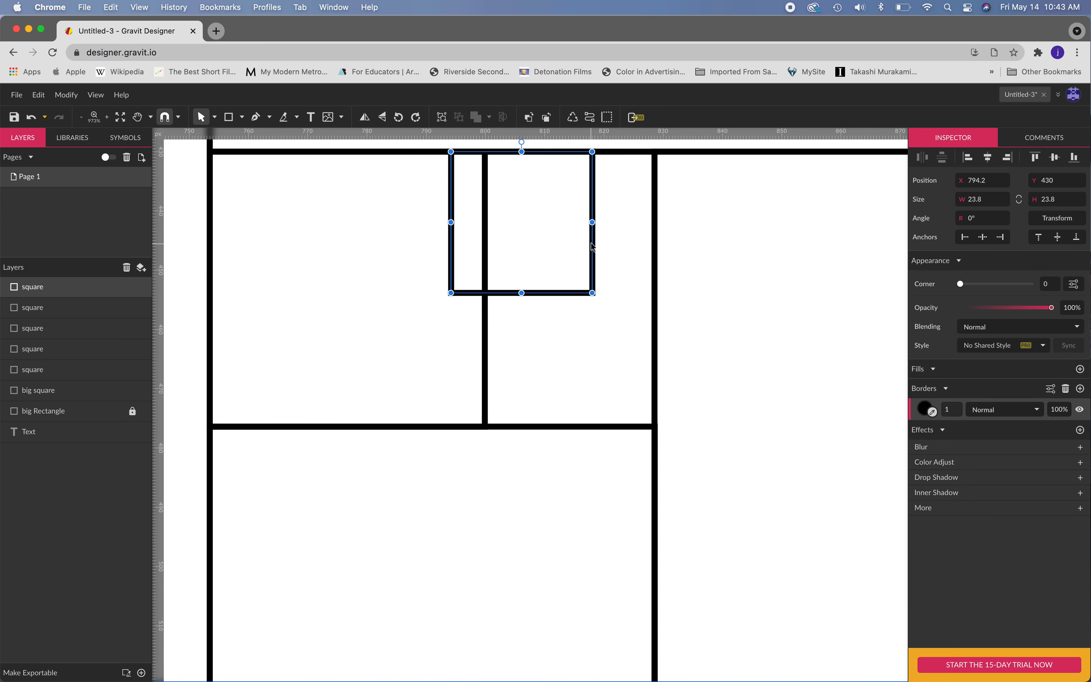
{"action": "left_click_drag", "start_coordinate": [596, 266], "coordinate": [627, 379]}
{"action": "scroll", "coordinate": [576, 436], "scroll_direction": "down", "scroll_amount": 5}
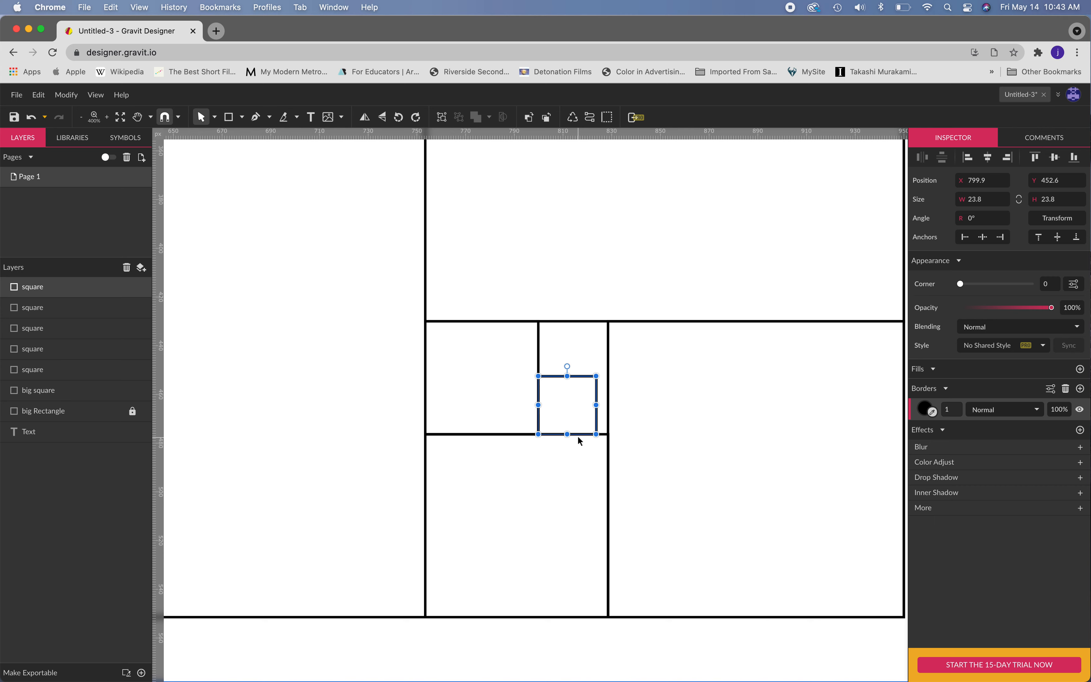
{"action": "left_click_drag", "start_coordinate": [596, 376], "coordinate": [608, 369]}
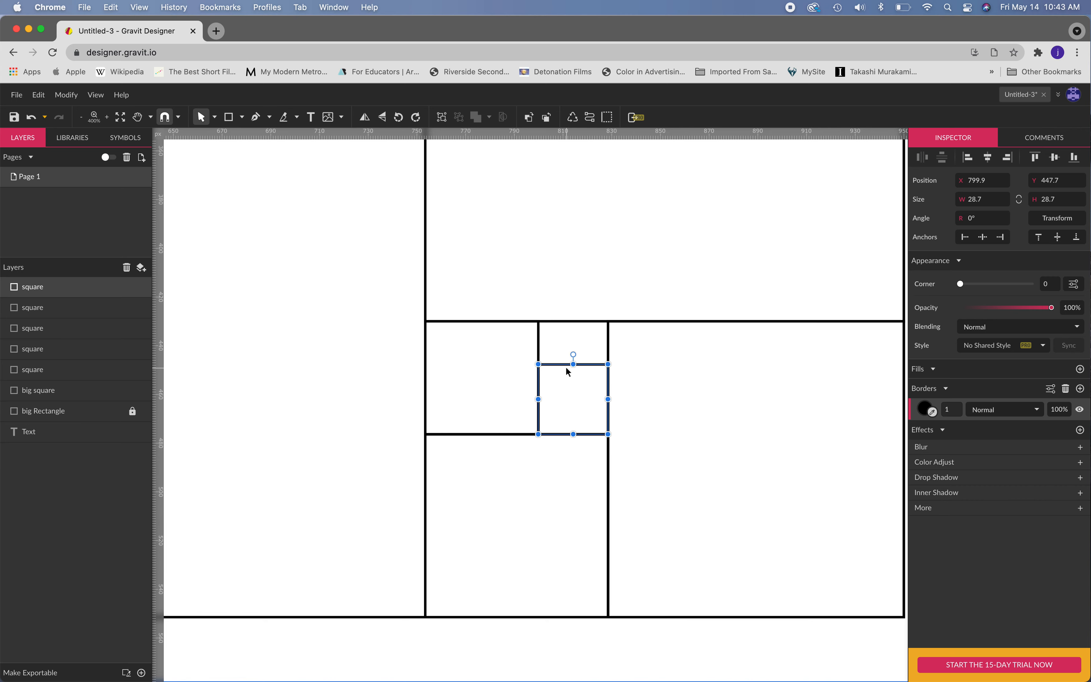
{"action": "left_click_drag", "start_coordinate": [564, 363], "coordinate": [569, 326]}
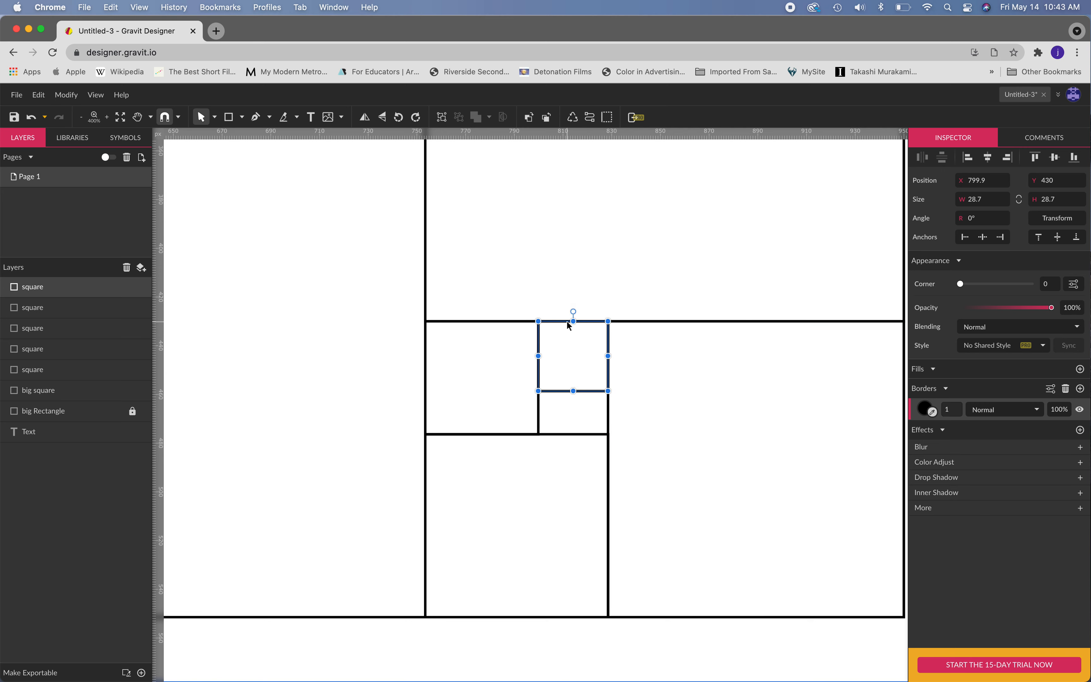
- Duplicate the 28.7 px square and fit the copy into the lower-right corner of the space below it, scaled proportionally to 17.7 px
{"action": "scroll", "coordinate": [612, 430], "scroll_direction": "up", "scroll_amount": 5}
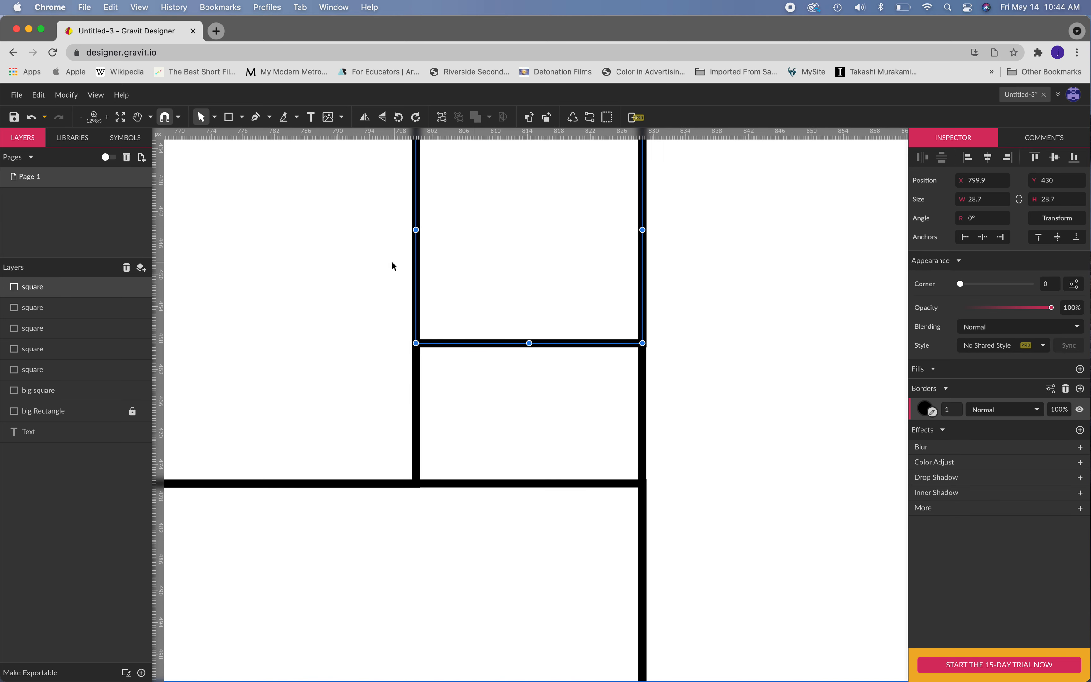
{"action": "left_click", "coordinate": [472, 375]}
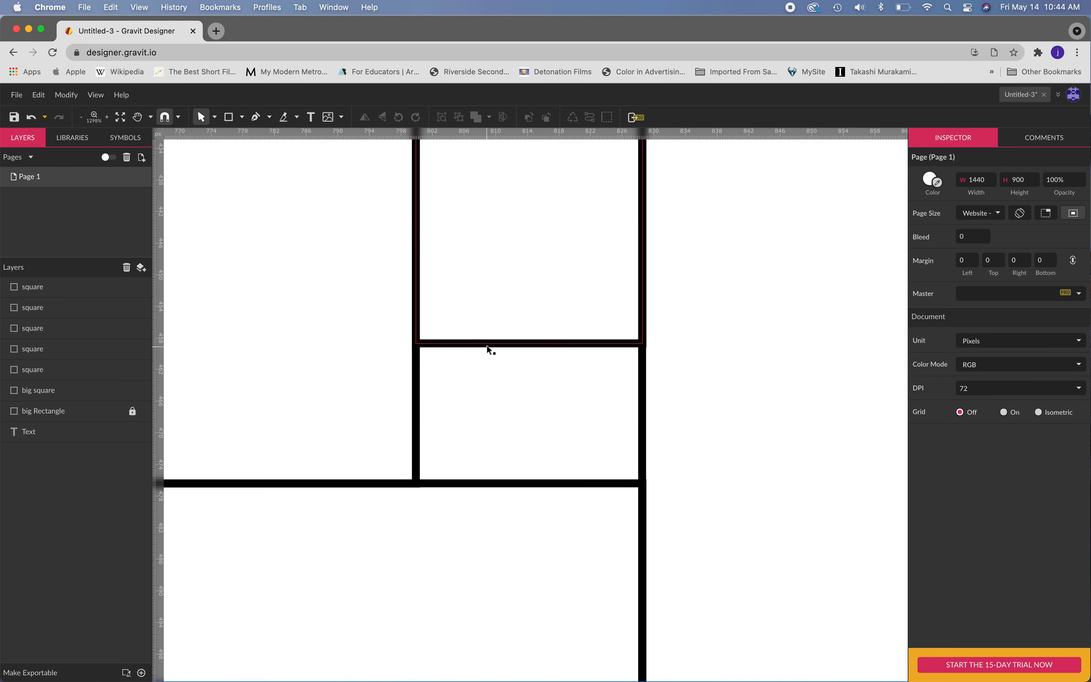
{"action": "left_click", "coordinate": [486, 345]}
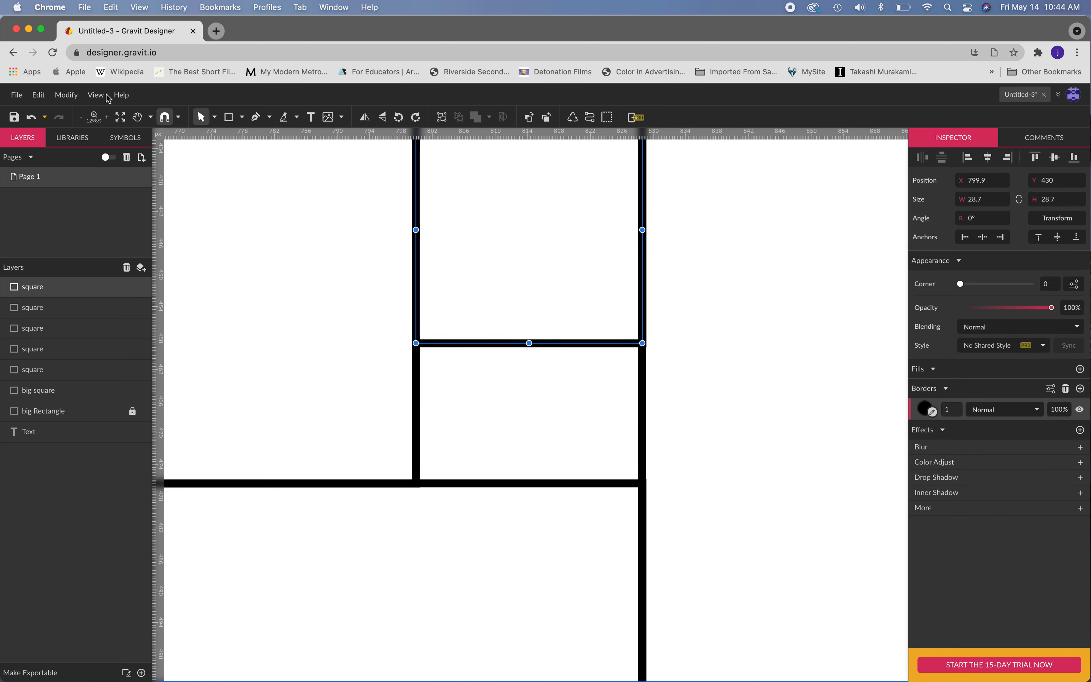
{"action": "left_click", "coordinate": [38, 94]}
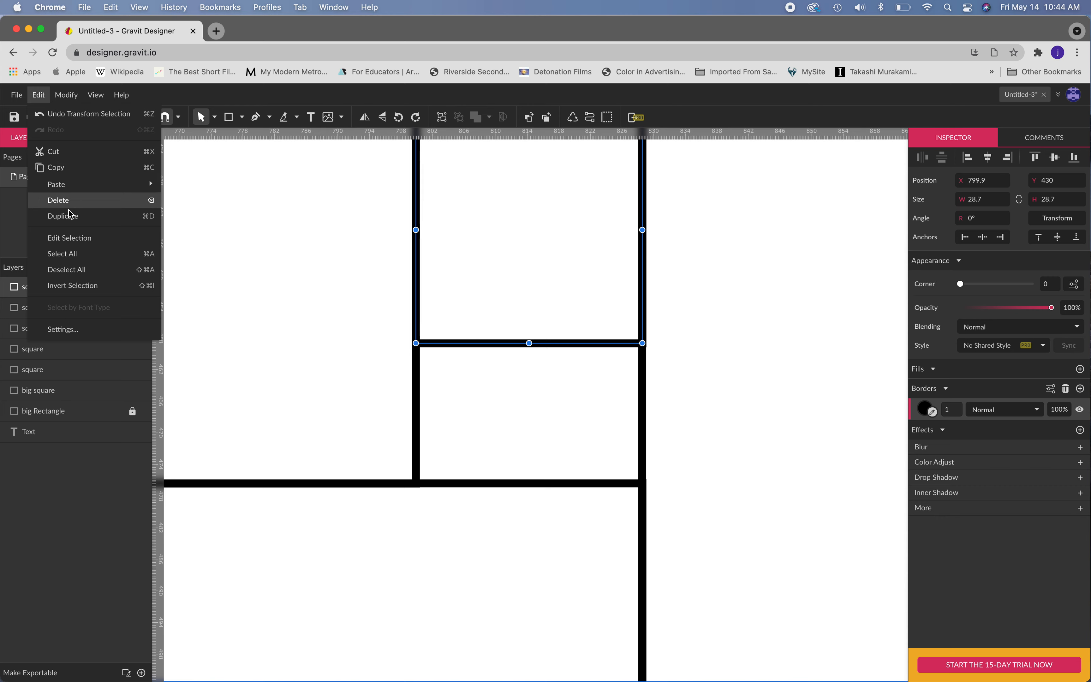
{"action": "left_click", "coordinate": [70, 223]}
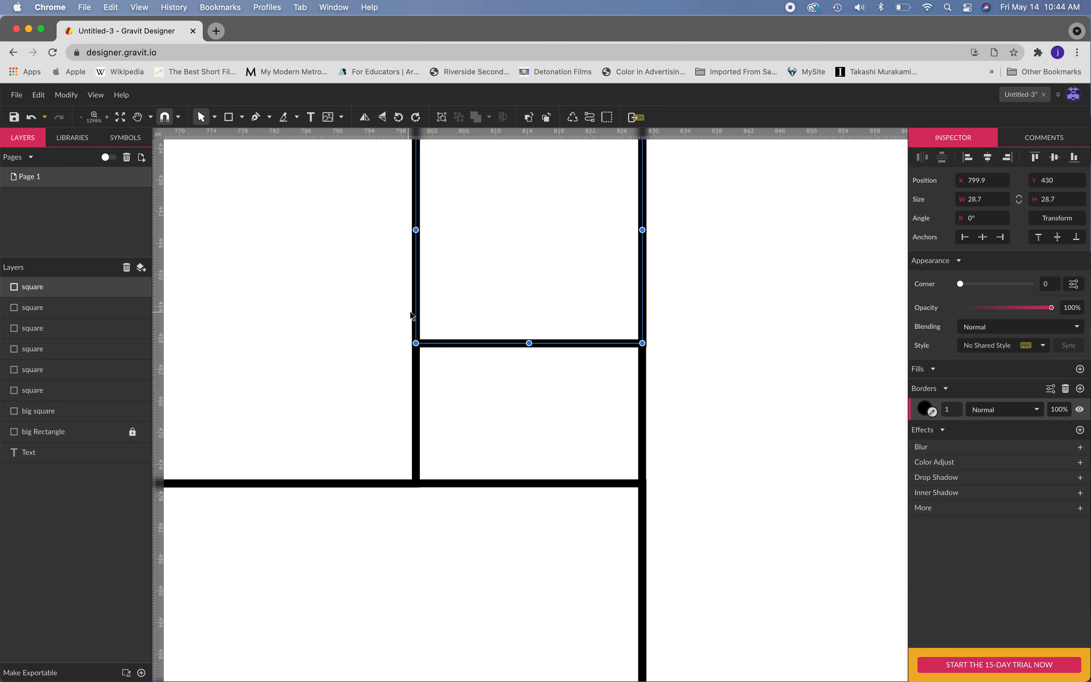
{"action": "left_click", "coordinate": [461, 346]}
{"action": "left_click_drag", "start_coordinate": [460, 344], "coordinate": [450, 482]}
{"action": "left_click_drag", "start_coordinate": [415, 256], "coordinate": [503, 343]}
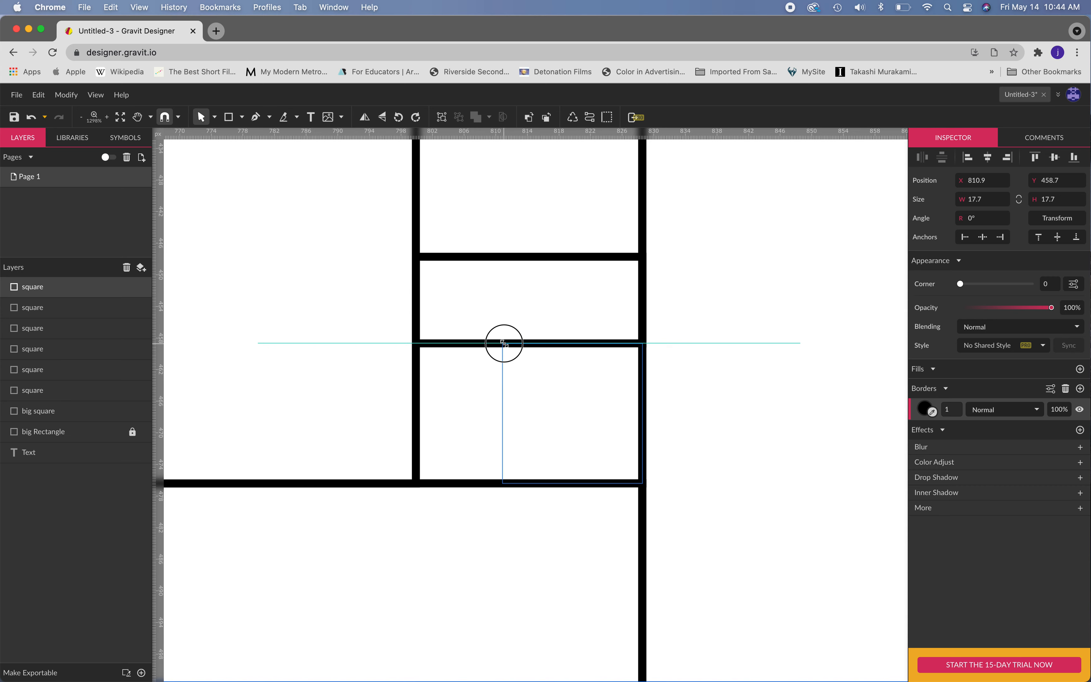
- Duplicate the 17.7 px square as 10.9 px and 6.8 px copies, fitting them into the bottom and upper-left corner of the remaining gap
{"action": "left_click_drag", "start_coordinate": [504, 344], "coordinate": [503, 343]}
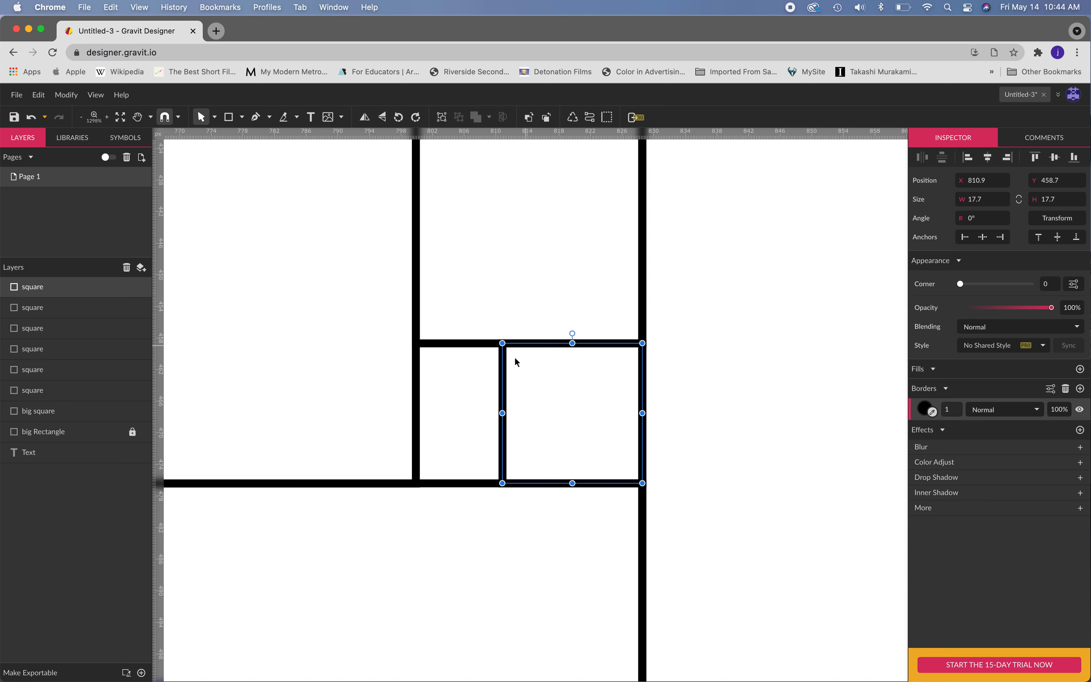
{"action": "key", "text": "super+d"}
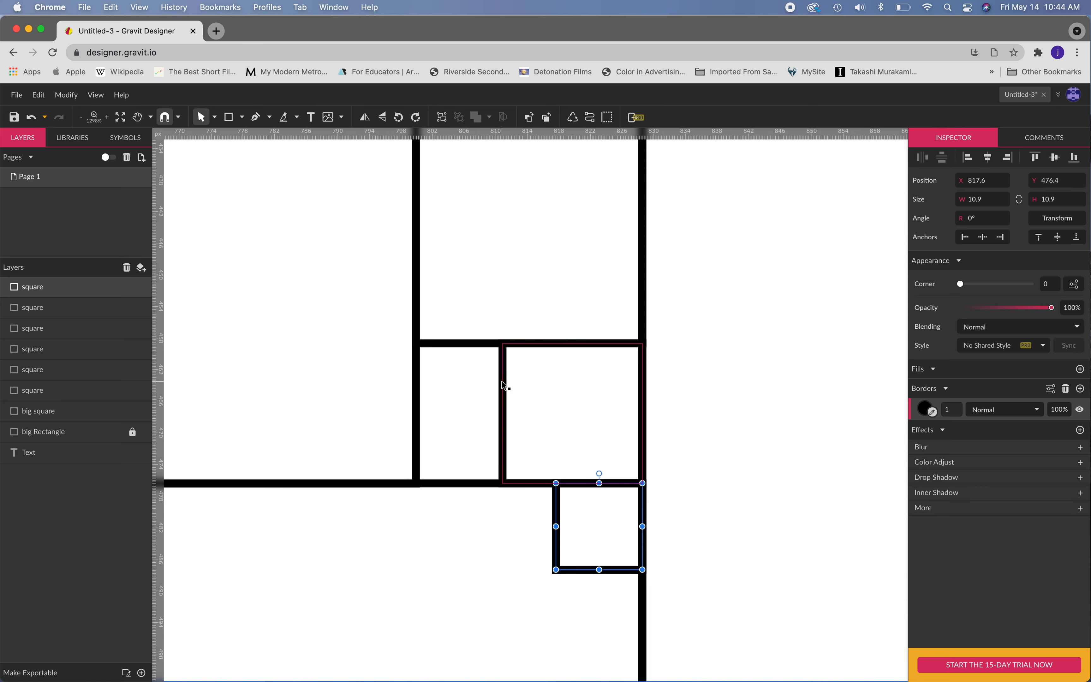
{"action": "key", "text": "super+d"}
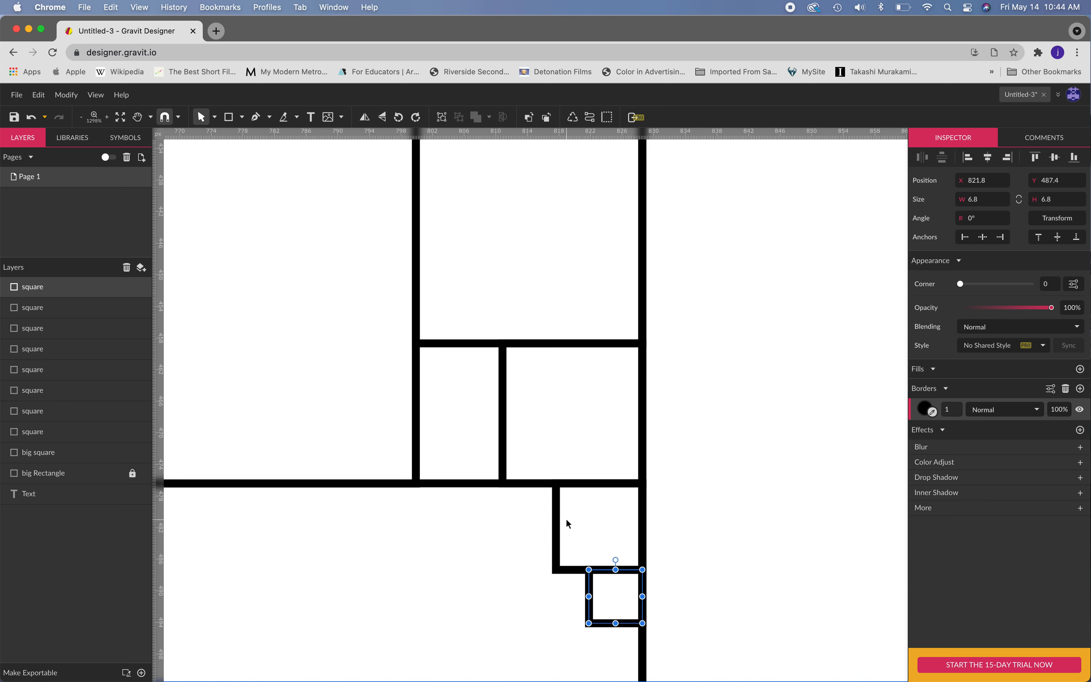
{"action": "left_click_drag", "start_coordinate": [554, 523], "coordinate": [419, 435]}
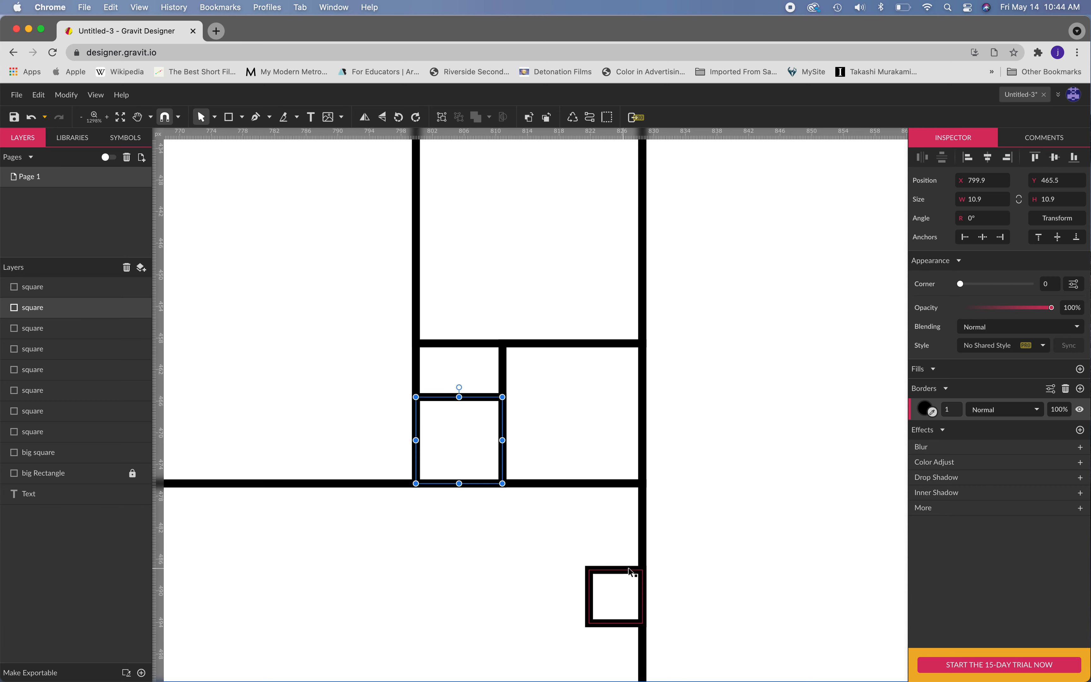
{"action": "left_click", "coordinate": [480, 367]}
{"action": "left_click_drag", "start_coordinate": [480, 367], "coordinate": [453, 346]}
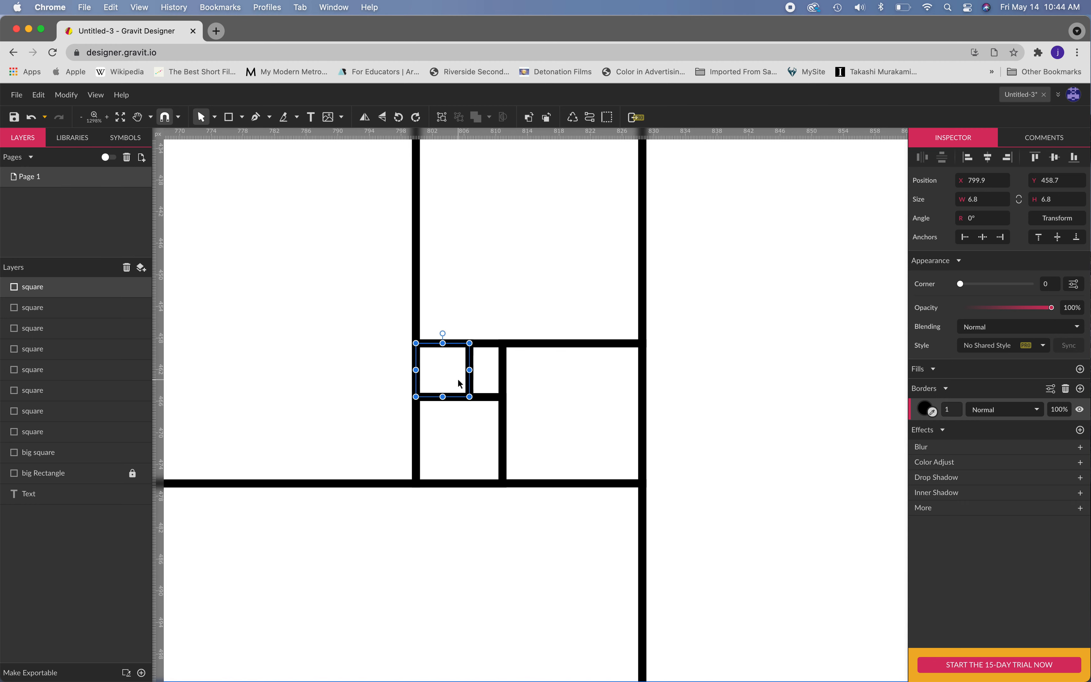
{"action": "scroll", "coordinate": [458, 384], "scroll_direction": "up", "scroll_amount": 10}
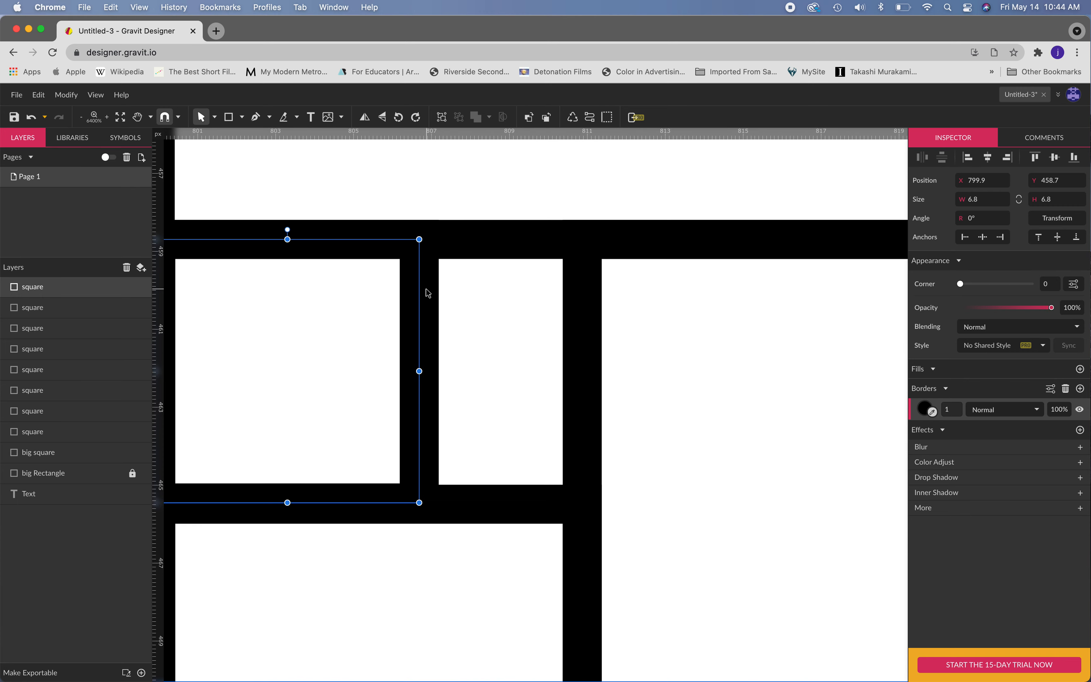
{"action": "scroll", "coordinate": [538, 401], "scroll_direction": "down", "scroll_amount": 15}
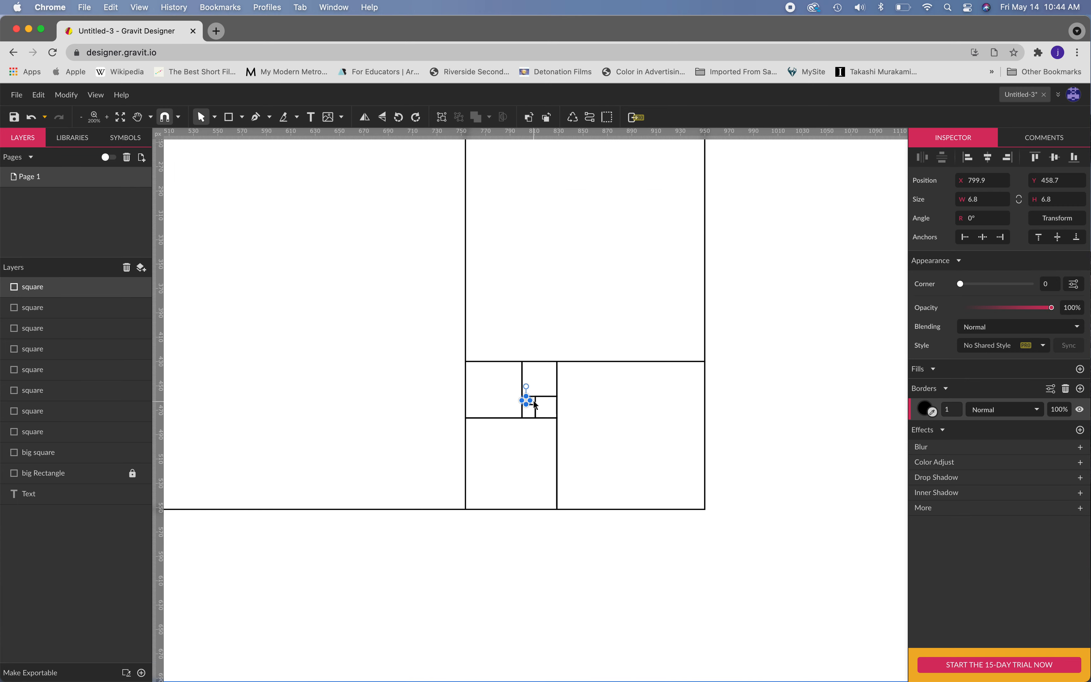
{"action": "scroll", "coordinate": [535, 404], "scroll_direction": "down", "scroll_amount": 2}
{"action": "left_click", "coordinate": [704, 381]}
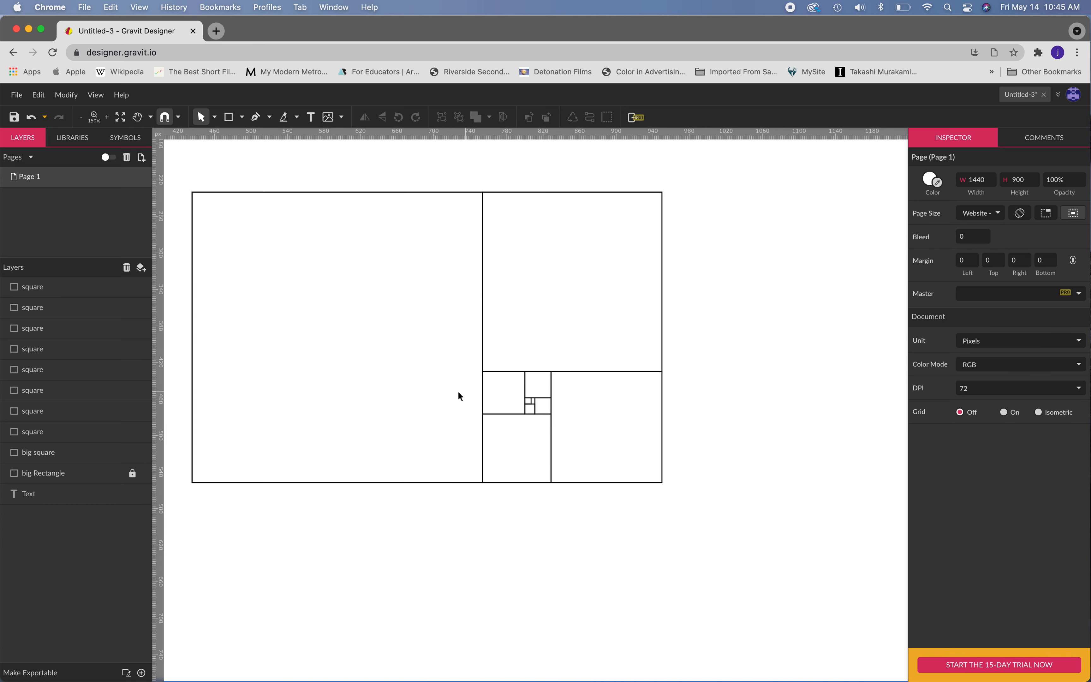
- Add two new empty layers, Layer 0 and Layer 1, above the squares, keeping Layer 1 selected
{"action": "key", "text": "space"}
{"action": "left_click_drag", "start_coordinate": [385, 270], "coordinate": [514, 312]}
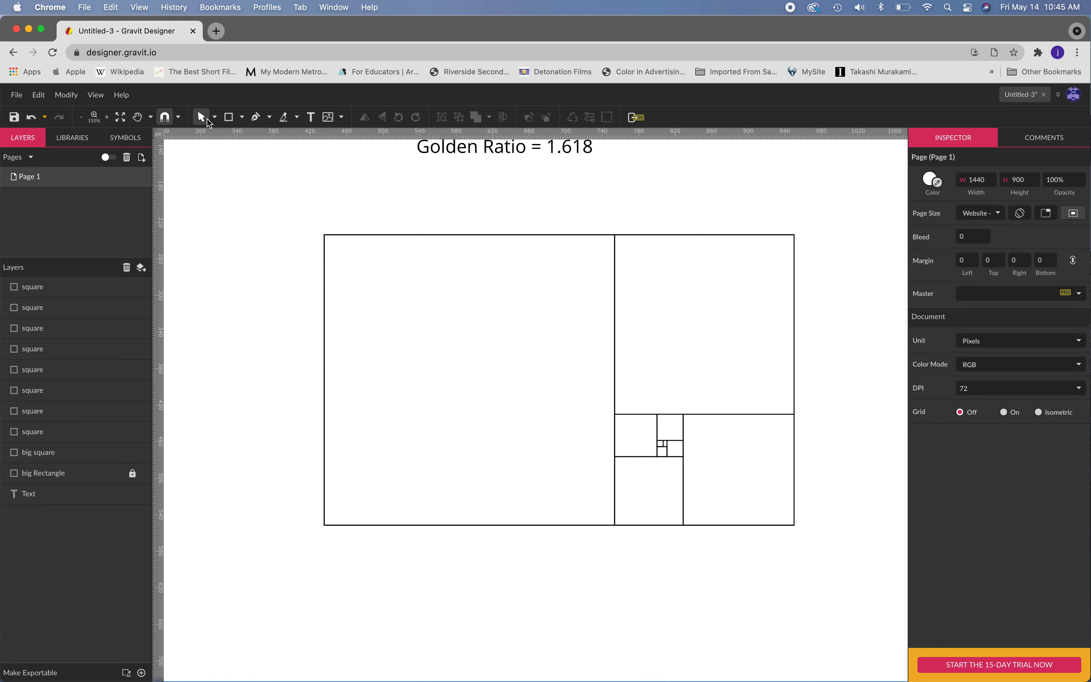
{"action": "left_click", "coordinate": [141, 268]}
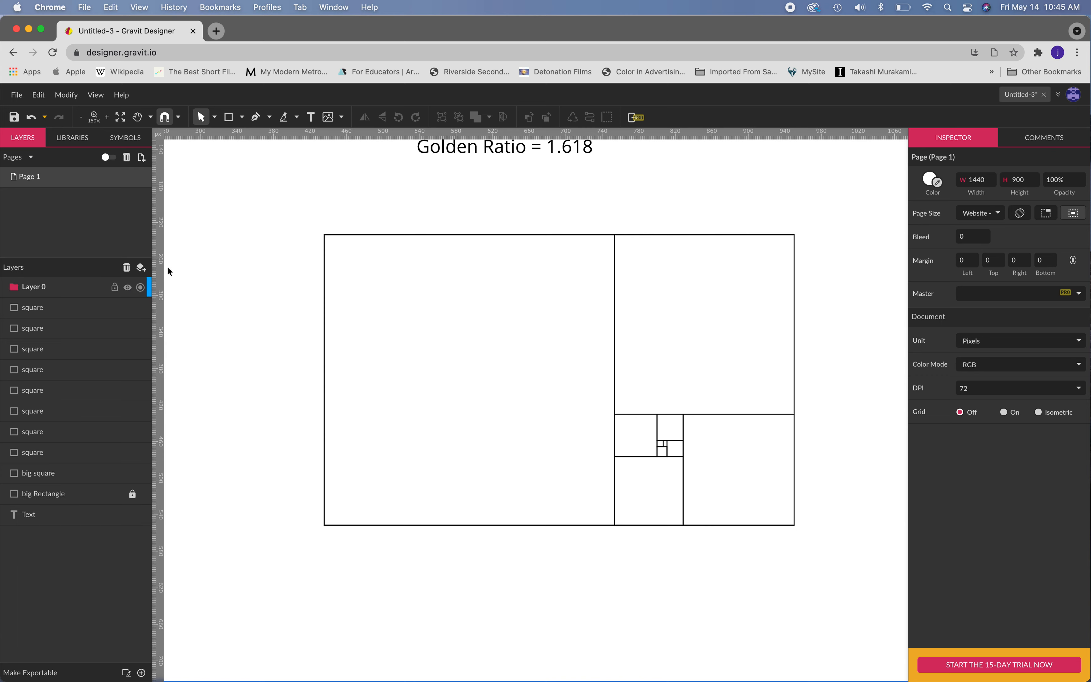
{"action": "left_click", "coordinate": [141, 267]}
{"action": "left_click", "coordinate": [132, 290]}
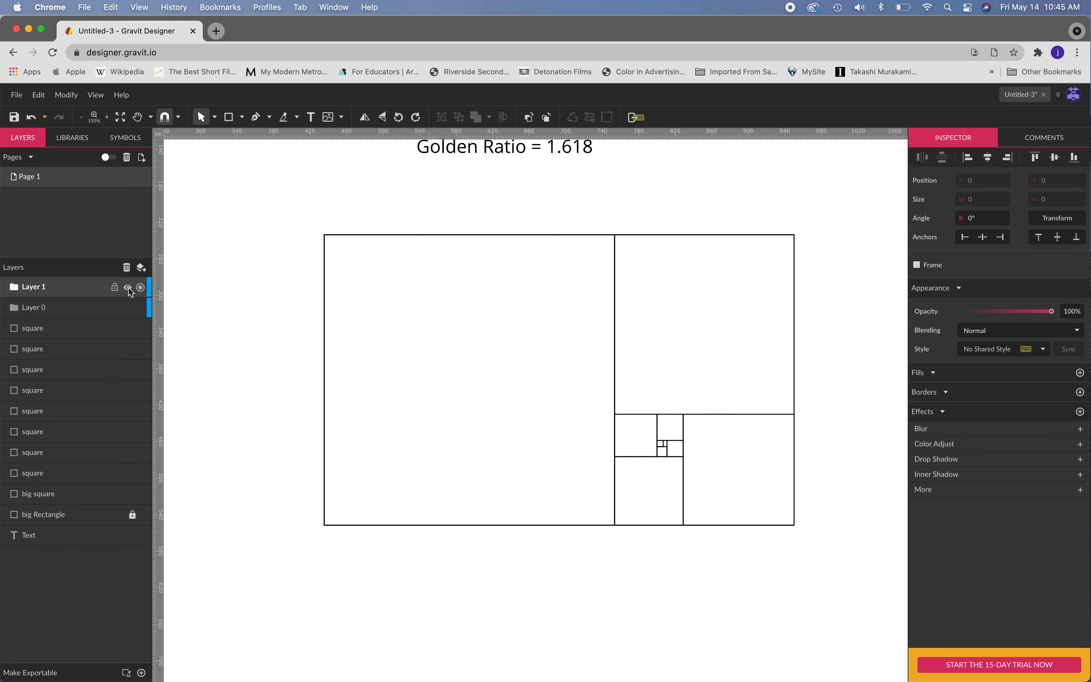
- Add a border to Layer 1 and colour it dark red, #9D2929
{"action": "left_click", "coordinate": [229, 119]}
{"action": "left_click", "coordinate": [1080, 392]}
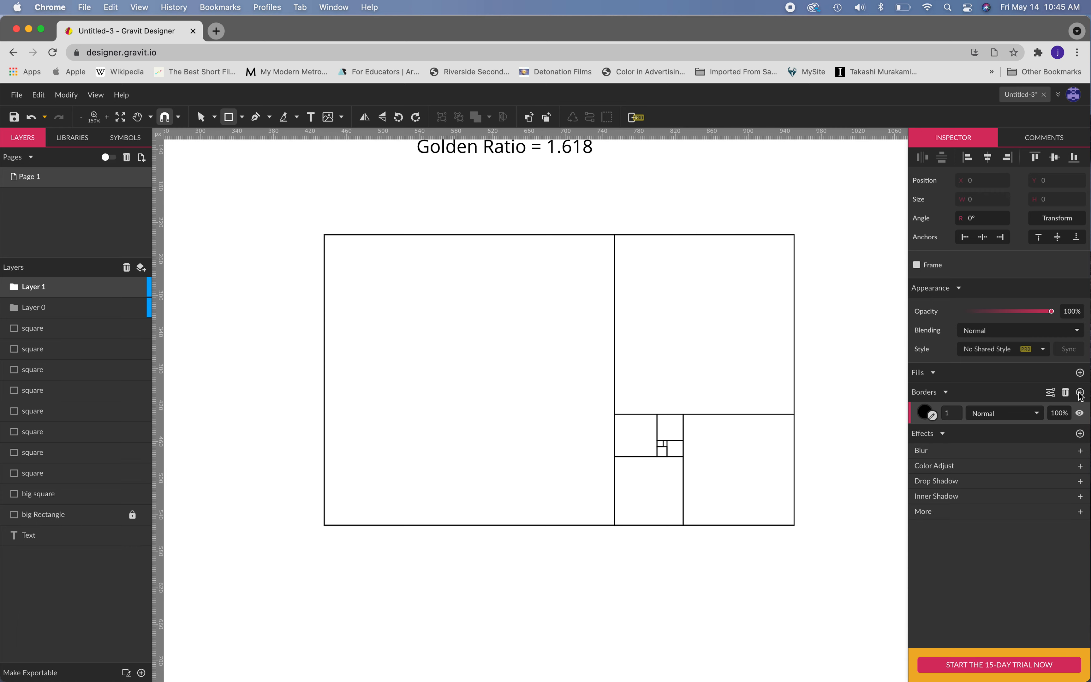
{"action": "left_click", "coordinate": [925, 412]}
{"action": "left_click", "coordinate": [1033, 471]}
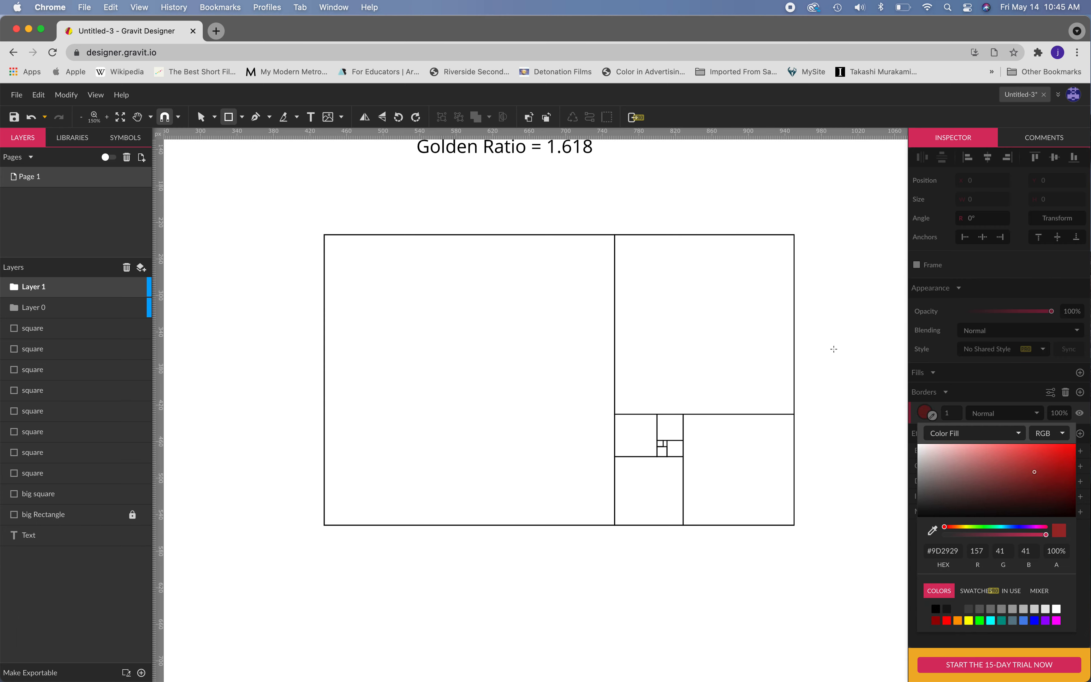
- Draw a 196.5 by 318 px rectangle over the area beside the big square and give it a red #AE3232 border
{"action": "left_click_drag", "start_coordinate": [615, 236], "coordinate": [795, 525]}
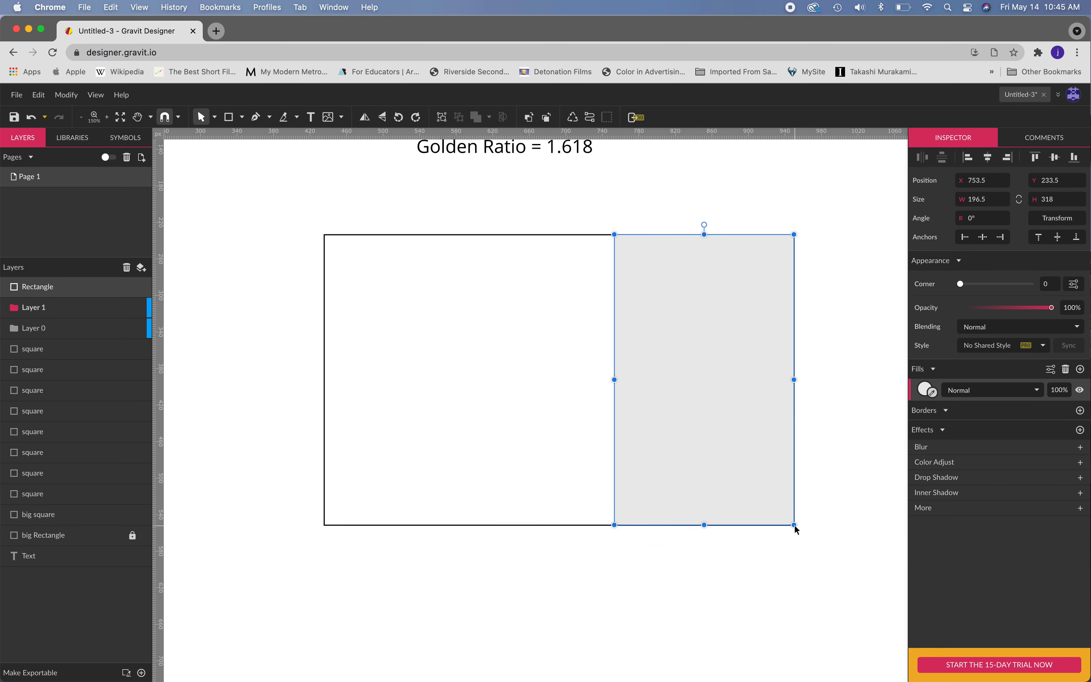
{"action": "left_click", "coordinate": [1080, 411]}
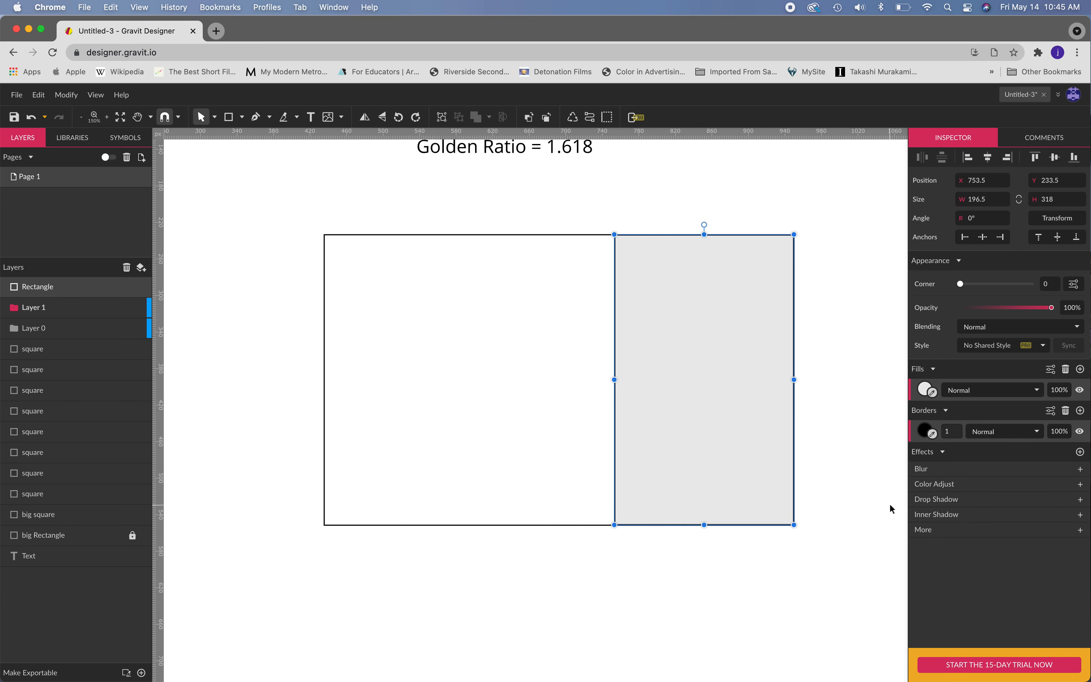
{"action": "left_click", "coordinate": [925, 431]}
{"action": "left_click_drag", "start_coordinate": [999, 489], "coordinate": [1029, 486]}
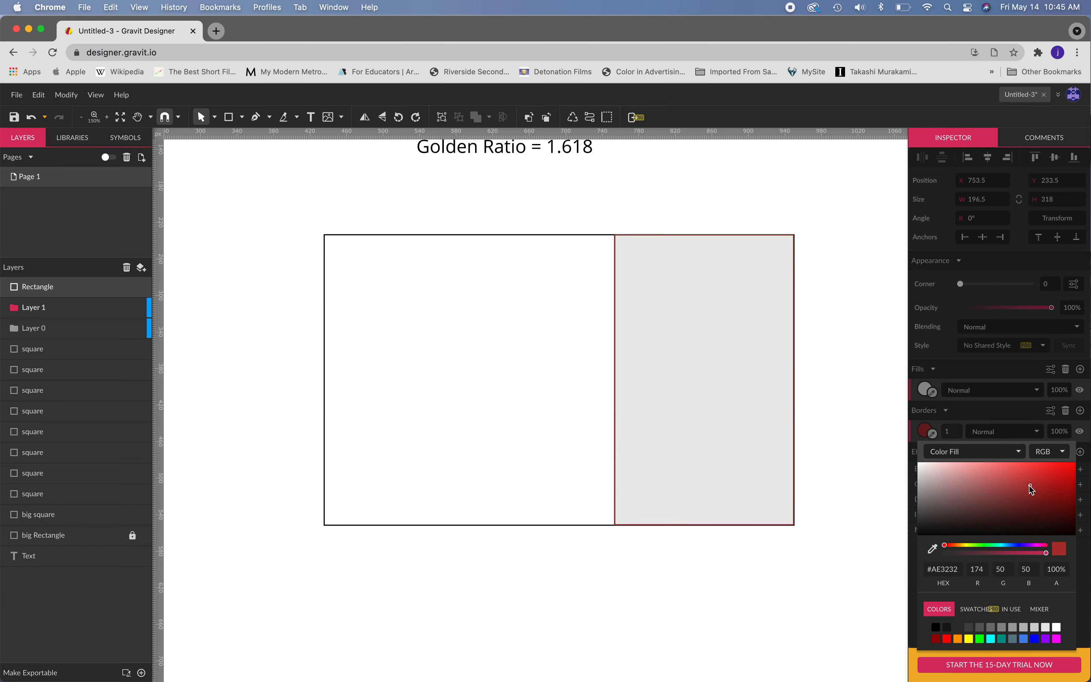
- Remove the new rectangle's fill and thicken its red border to 7
{"action": "left_click", "coordinate": [1069, 369]}
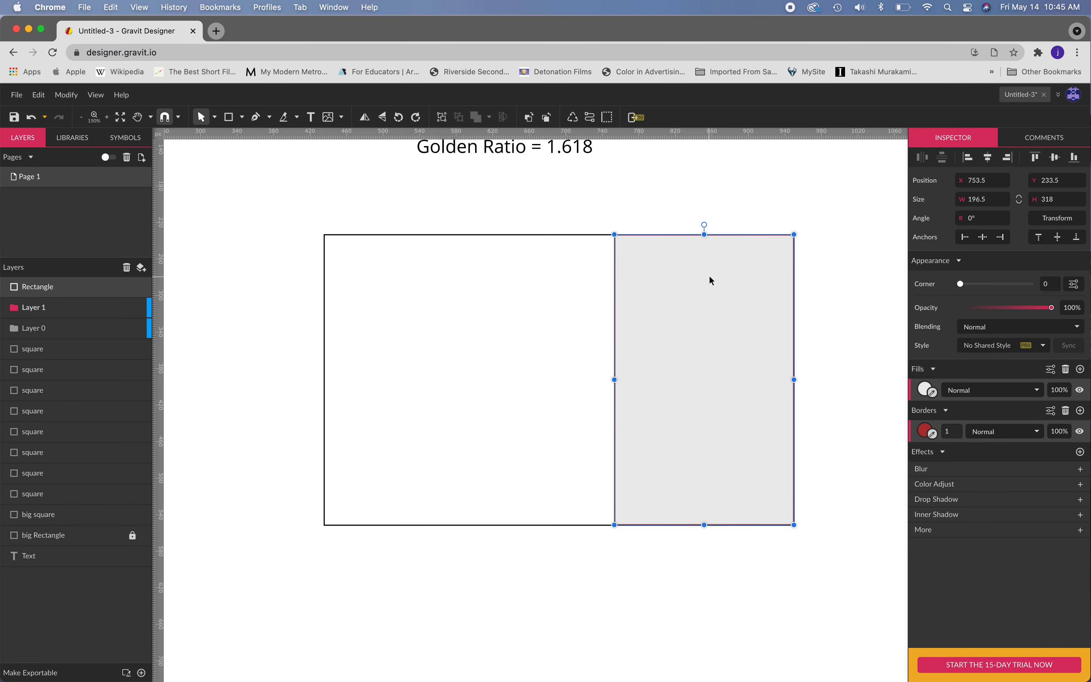
{"action": "left_click", "coordinate": [1065, 369]}
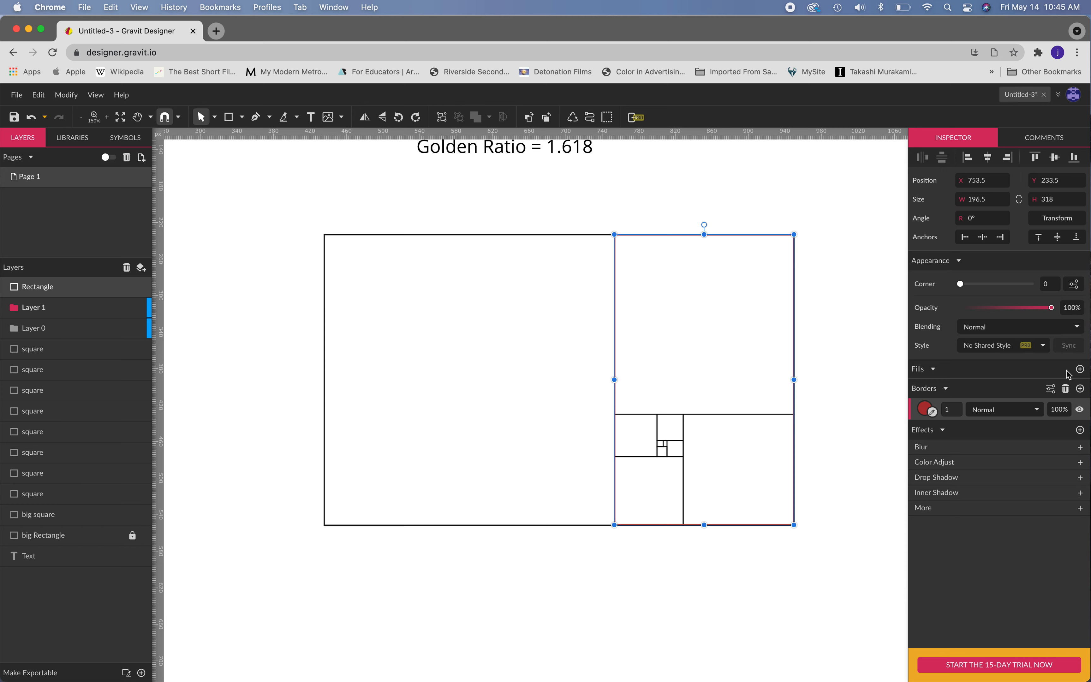
{"action": "left_click_drag", "start_coordinate": [943, 406], "coordinate": [943, 401]}
{"action": "left_click", "coordinate": [665, 241]}
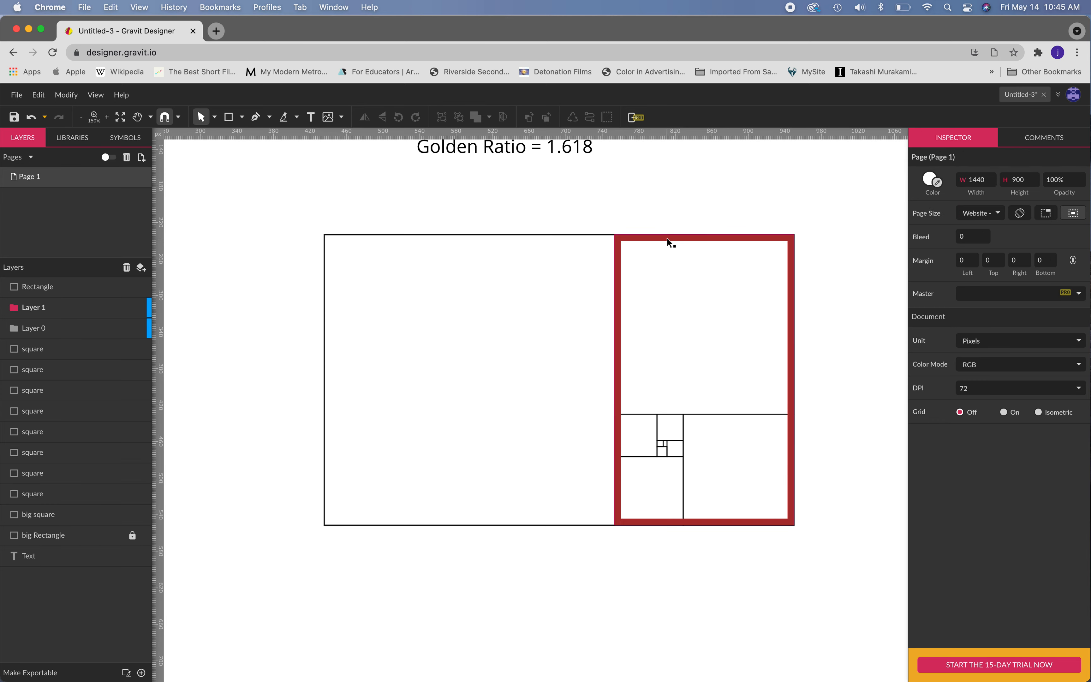
- Reshape the red-bordered rectangle to 196.5 by 123.5 px so it frames the lower-right section of the construction
{"action": "left_click", "coordinate": [666, 237]}
{"action": "left_click_drag", "start_coordinate": [667, 240], "coordinate": [328, 325]}
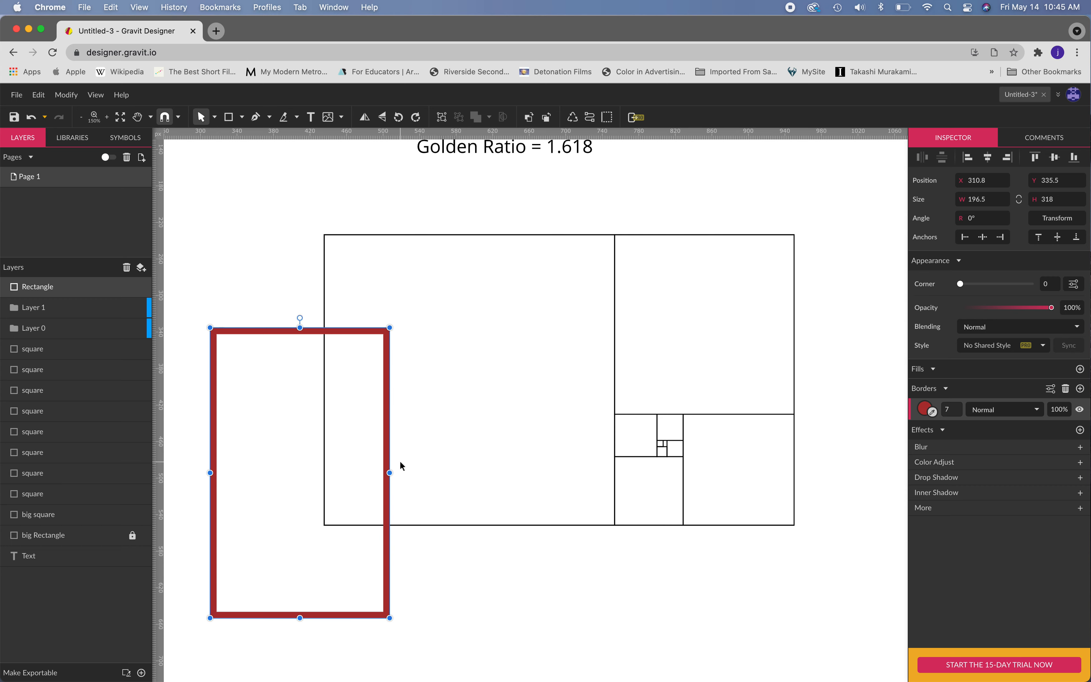
{"action": "left_click_drag", "start_coordinate": [389, 473], "coordinate": [793, 464]}
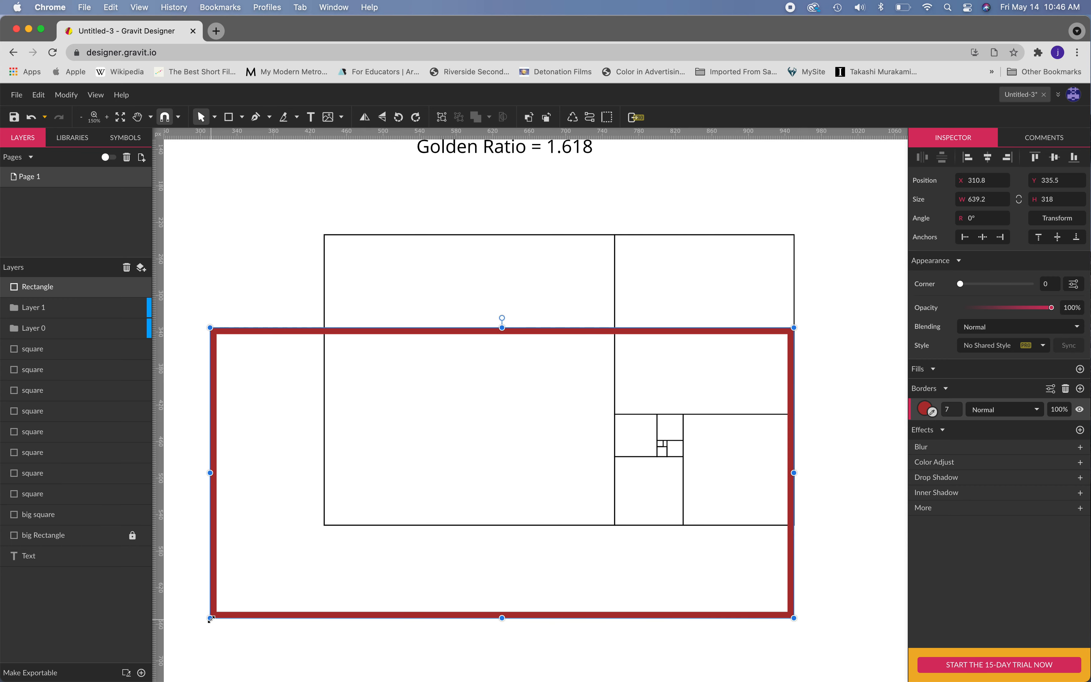
{"action": "left_click_drag", "start_coordinate": [210, 618], "coordinate": [353, 525]}
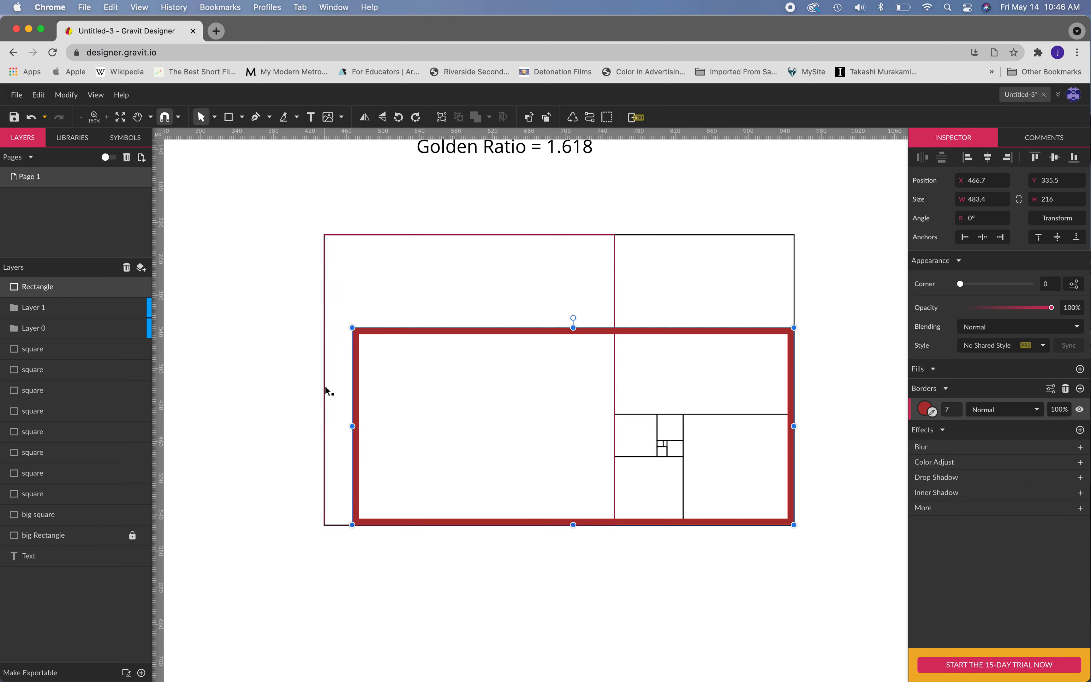
{"action": "left_click_drag", "start_coordinate": [352, 327], "coordinate": [615, 413]}
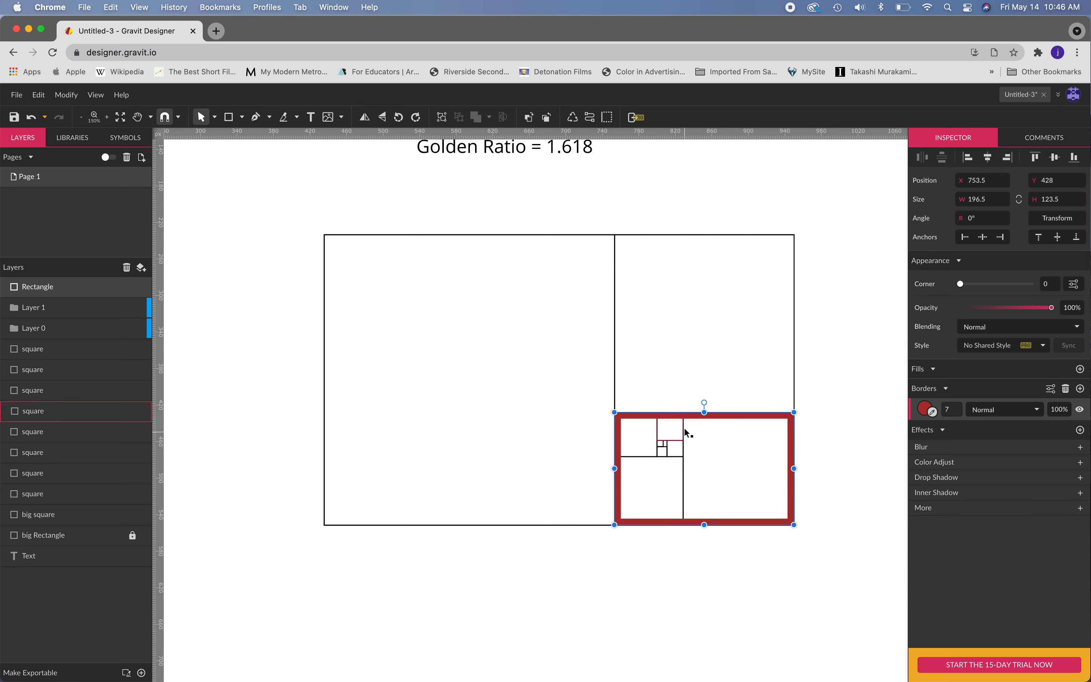
- Move the red-bordered rectangle below the construction and delete it
{"action": "left_click_drag", "start_coordinate": [646, 415], "coordinate": [447, 544]}
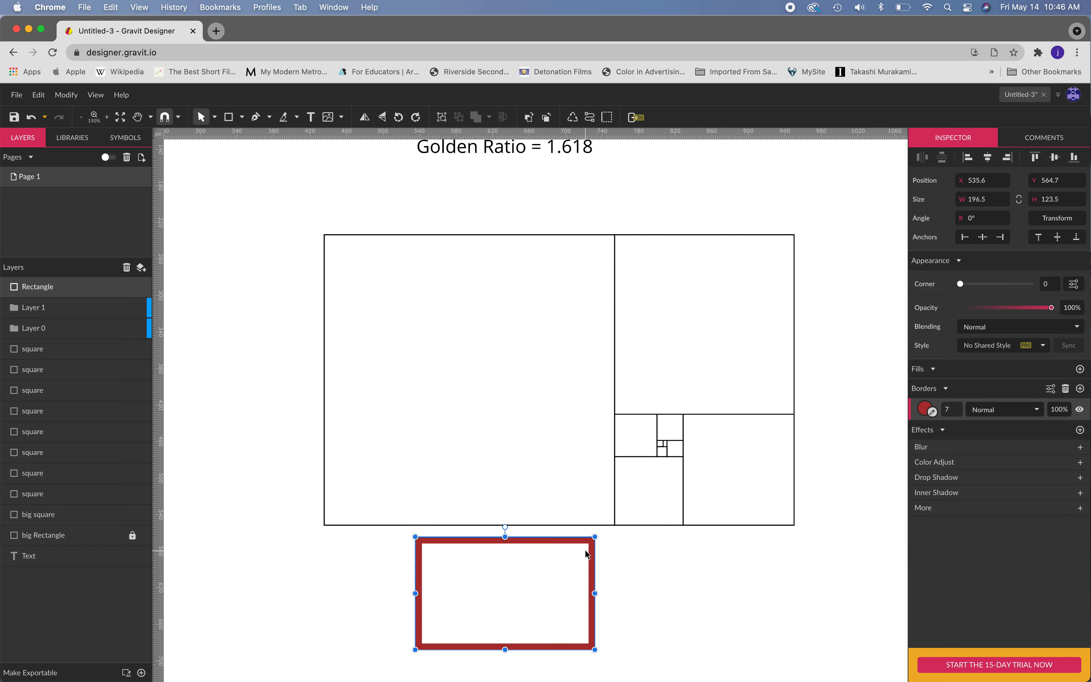
{"action": "key", "text": "BackSpace"}
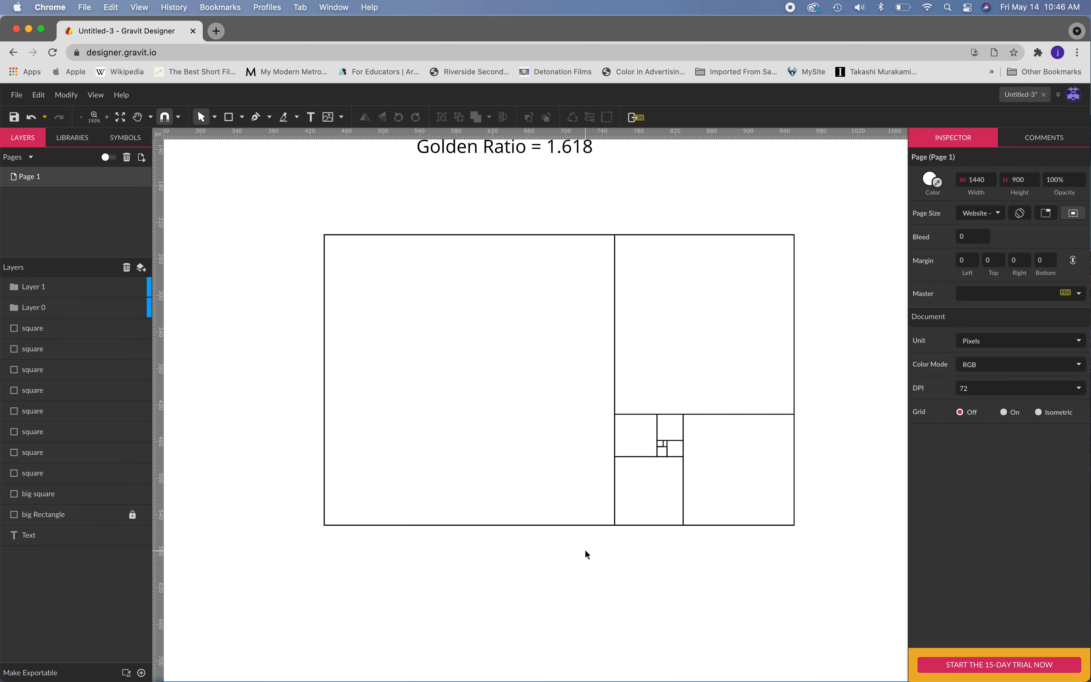
- Unlock the big Rectangle and move it together with the big square and all smaller squares into Layer 0
{"action": "mouse_move", "coordinate": [95, 315]}
{"action": "left_click", "coordinate": [80, 333]}
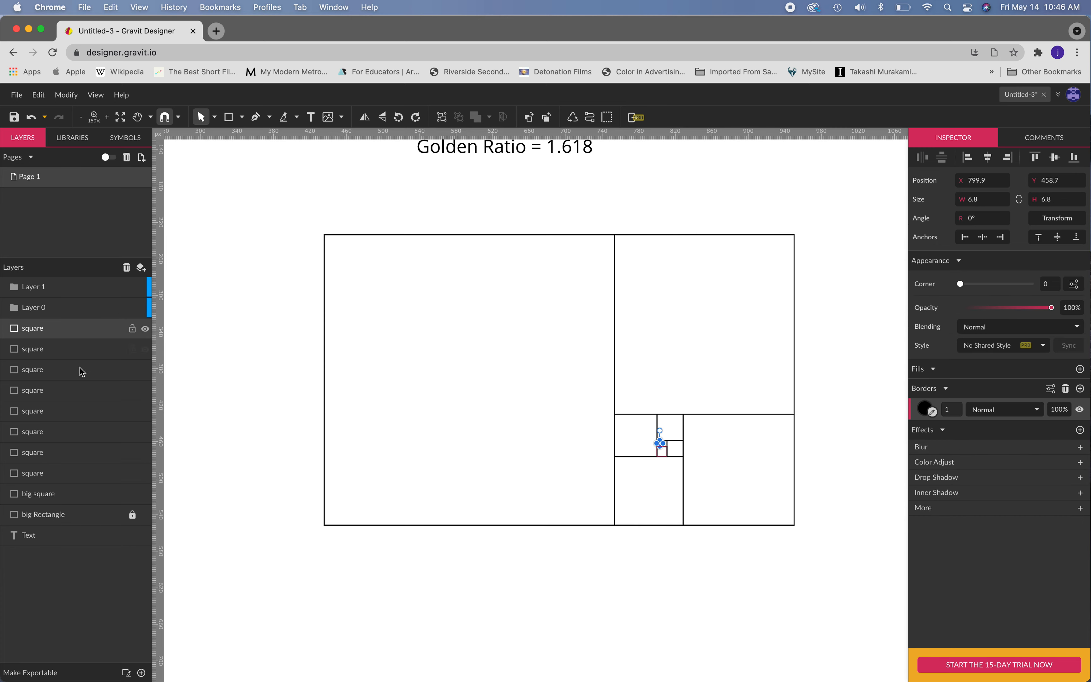
{"action": "left_click", "coordinate": [133, 515]}
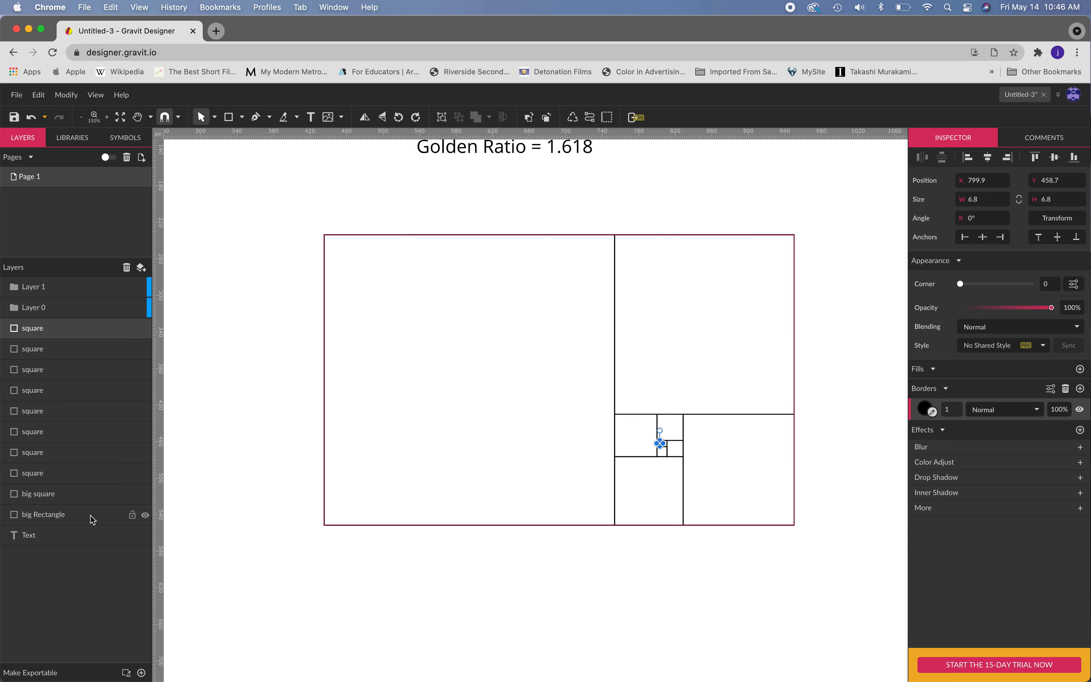
{"action": "left_click", "coordinate": [92, 515]}
{"action": "left_click", "coordinate": [68, 331], "text": "shift"}
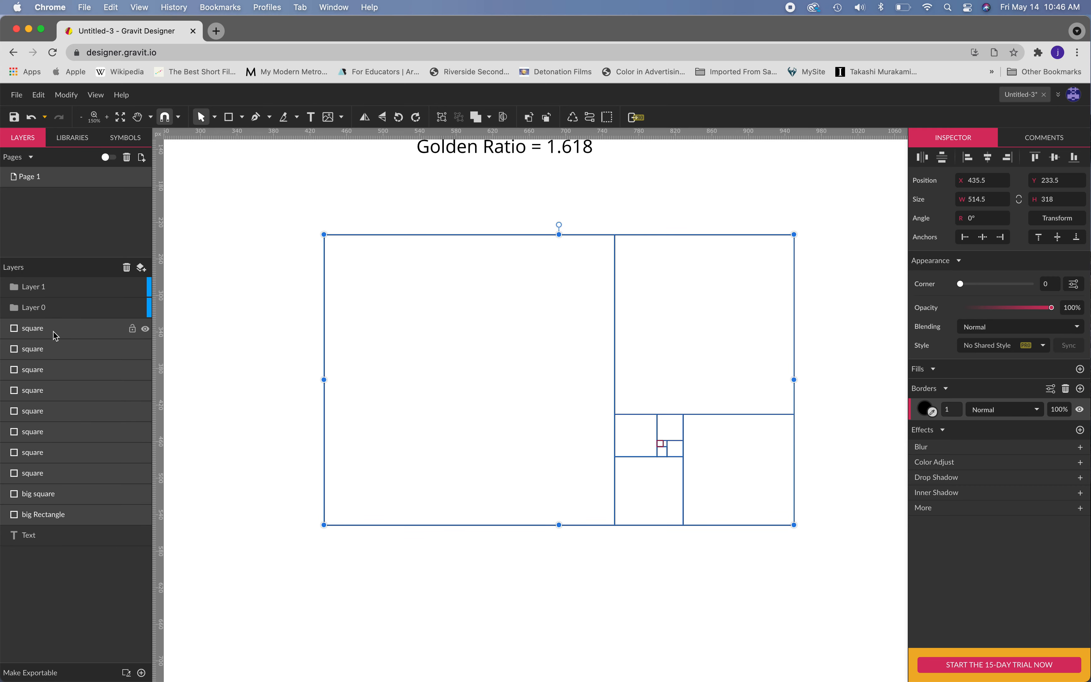
{"action": "left_click_drag", "start_coordinate": [56, 334], "coordinate": [66, 316]}
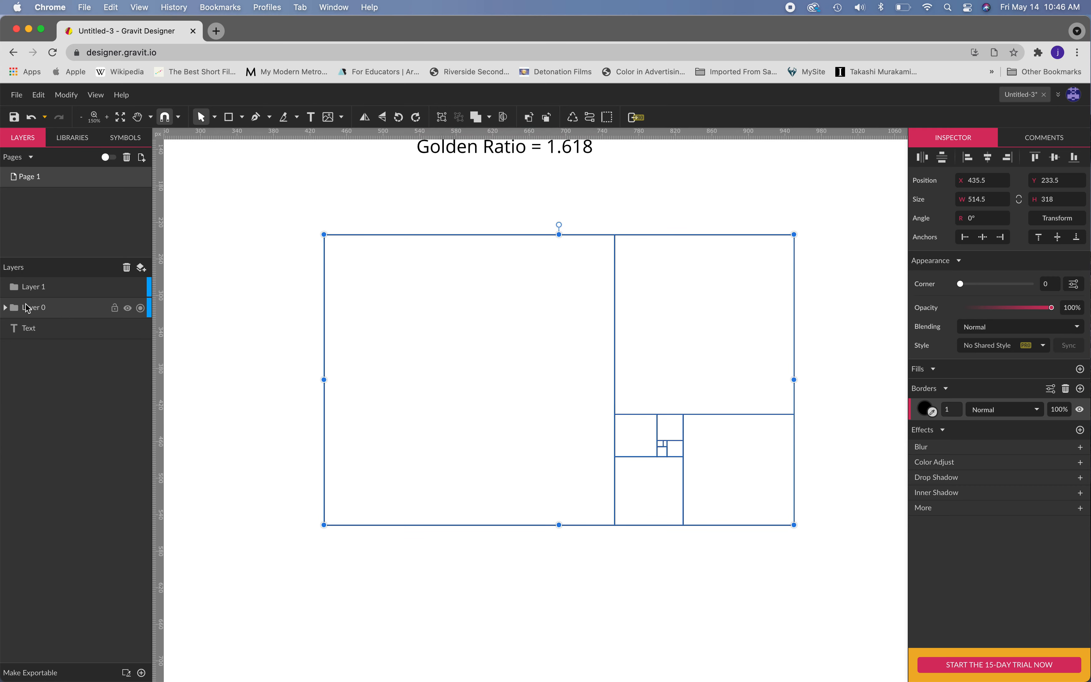
- Rename Layer 0 as "rectangles" and Layer 1 as "spirals"
{"action": "double_click", "coordinate": [38, 309]}
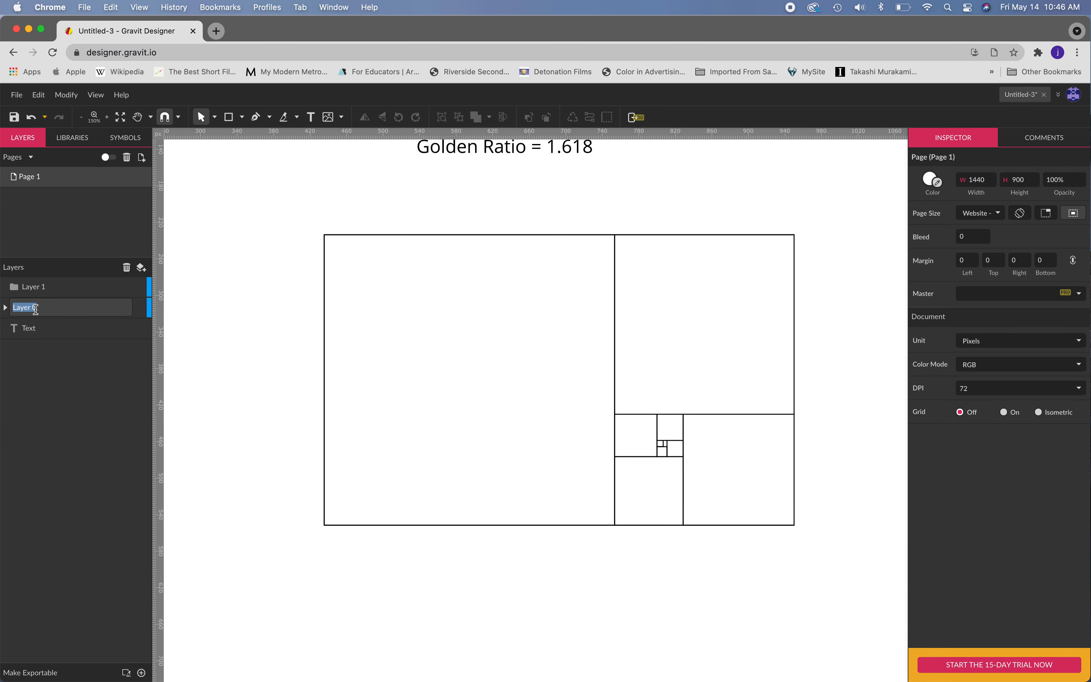
{"action": "type", "text": "rectangles"}
{"action": "key", "text": "Return"}
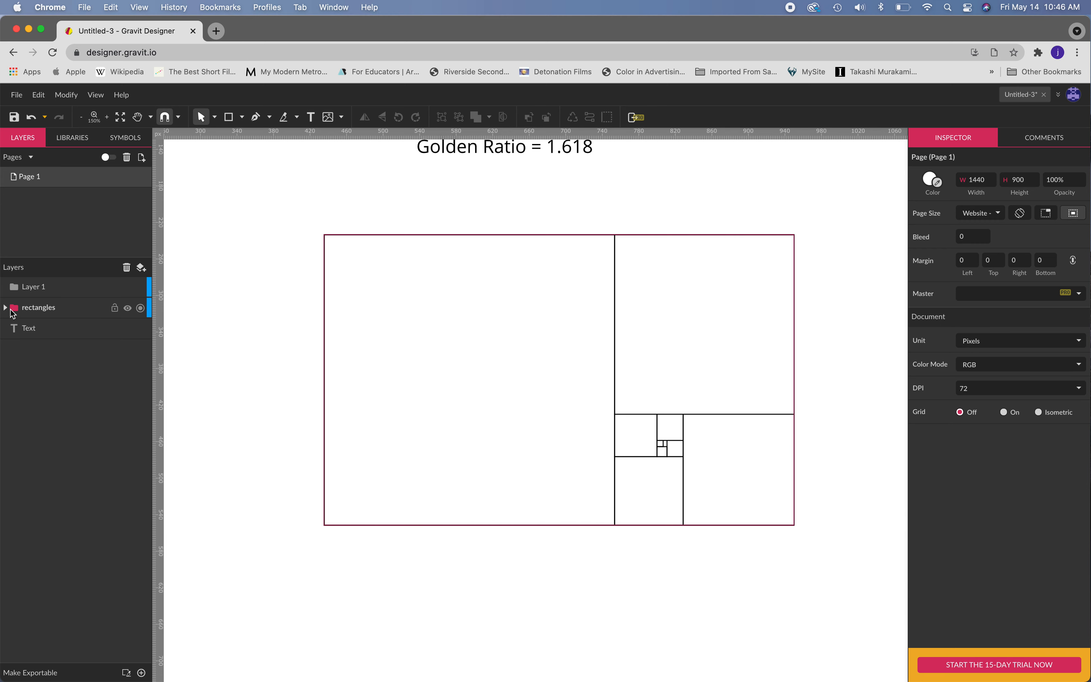
{"action": "left_click", "coordinate": [91, 287]}
{"action": "double_click", "coordinate": [33, 287]}
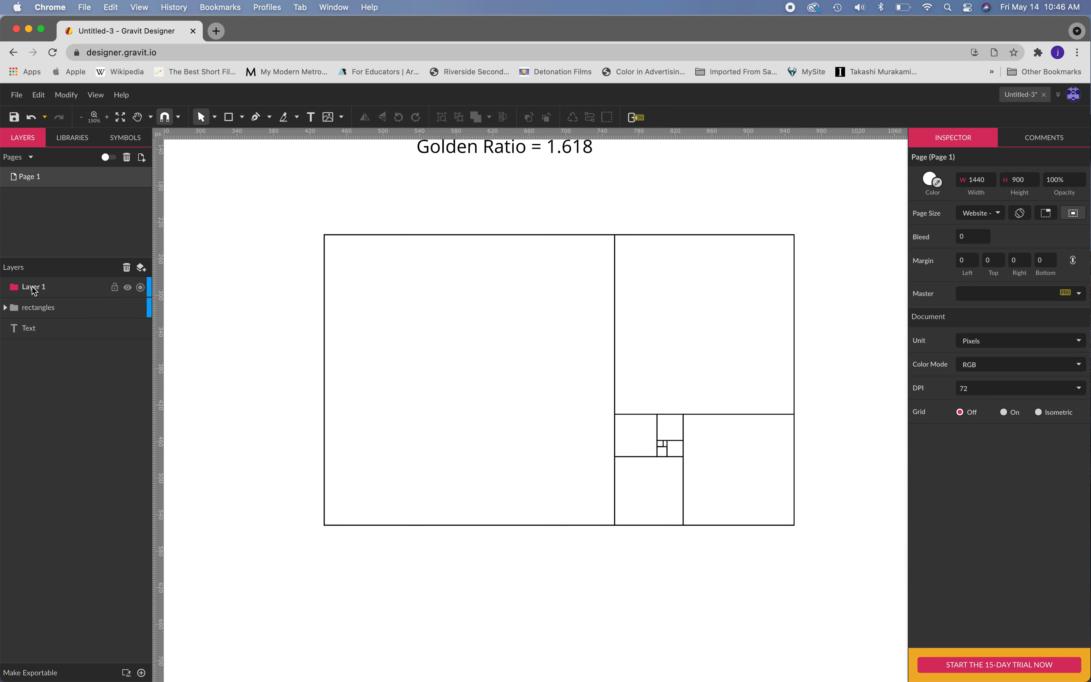
{"action": "type", "text": "c"}
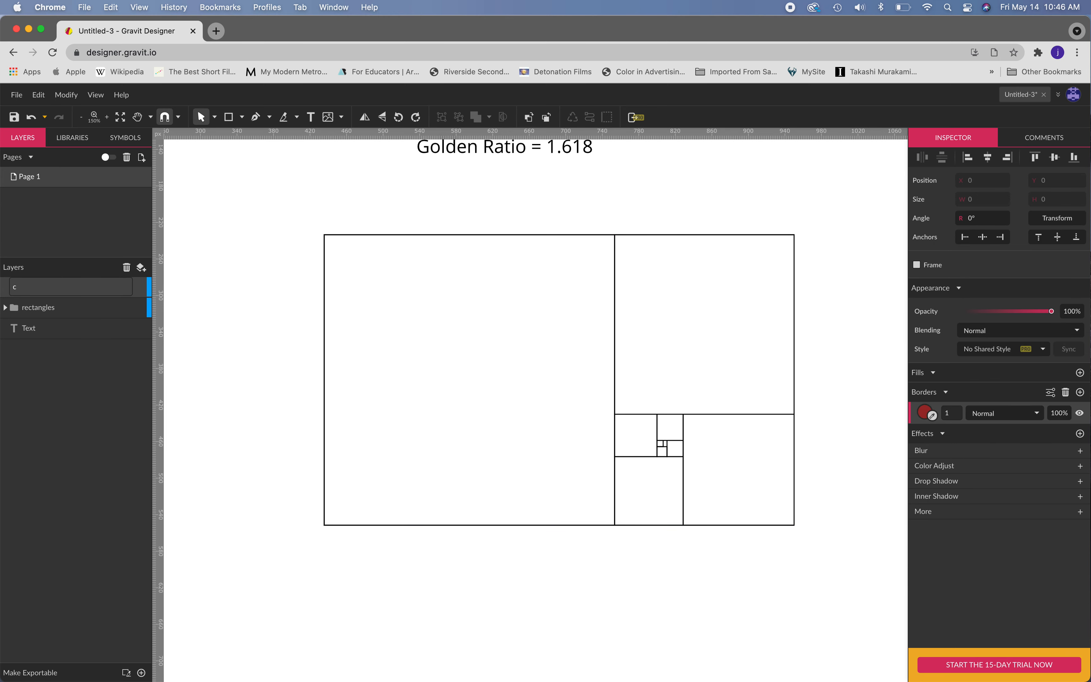
{"action": "type", "text": "pirals"}
{"action": "key", "text": "Return"}
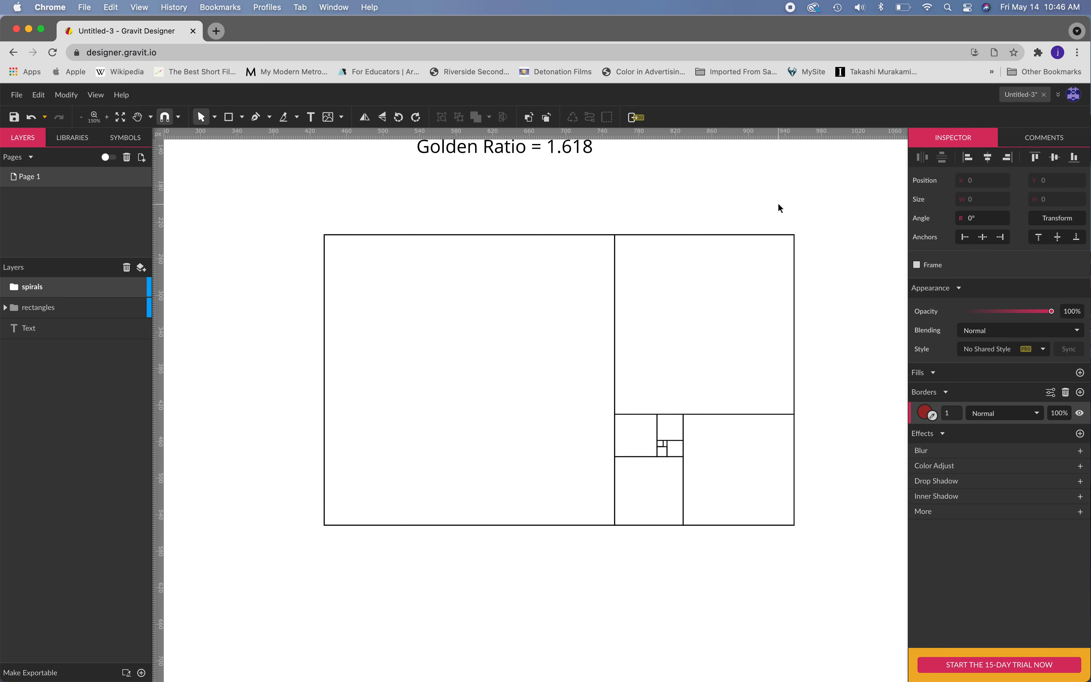
- Draw a 636 by 636 px circle centred on the big square's lower-right corner, touching the square's upper and left edges
{"action": "left_click", "coordinate": [229, 118]}
{"action": "left_click", "coordinate": [243, 118]}
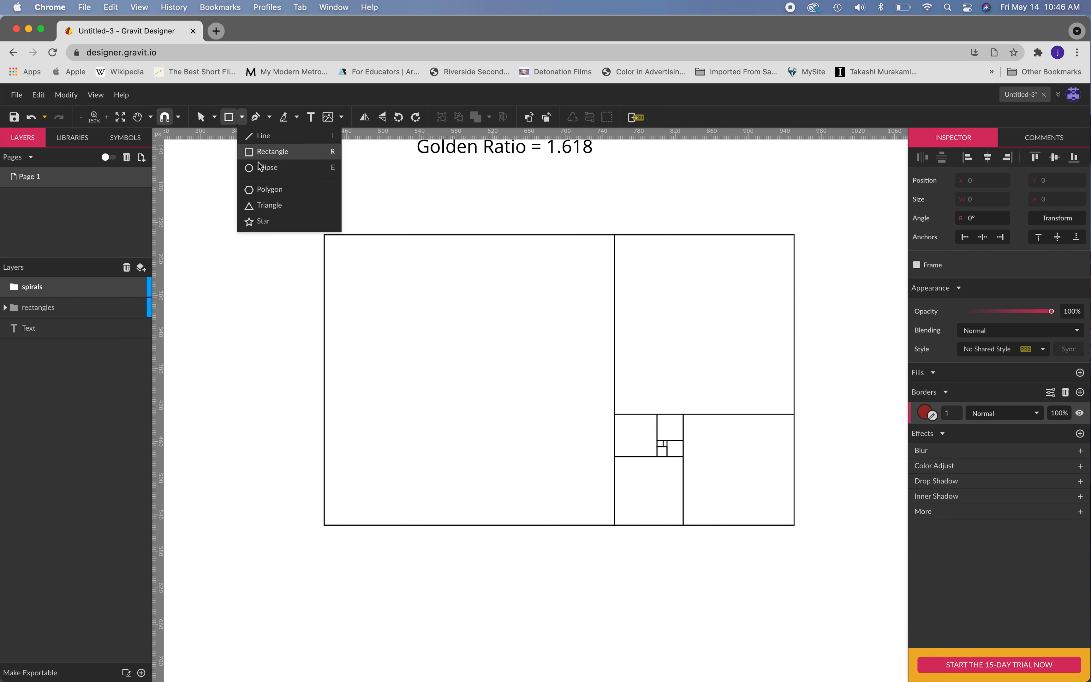
{"action": "left_click", "coordinate": [261, 166]}
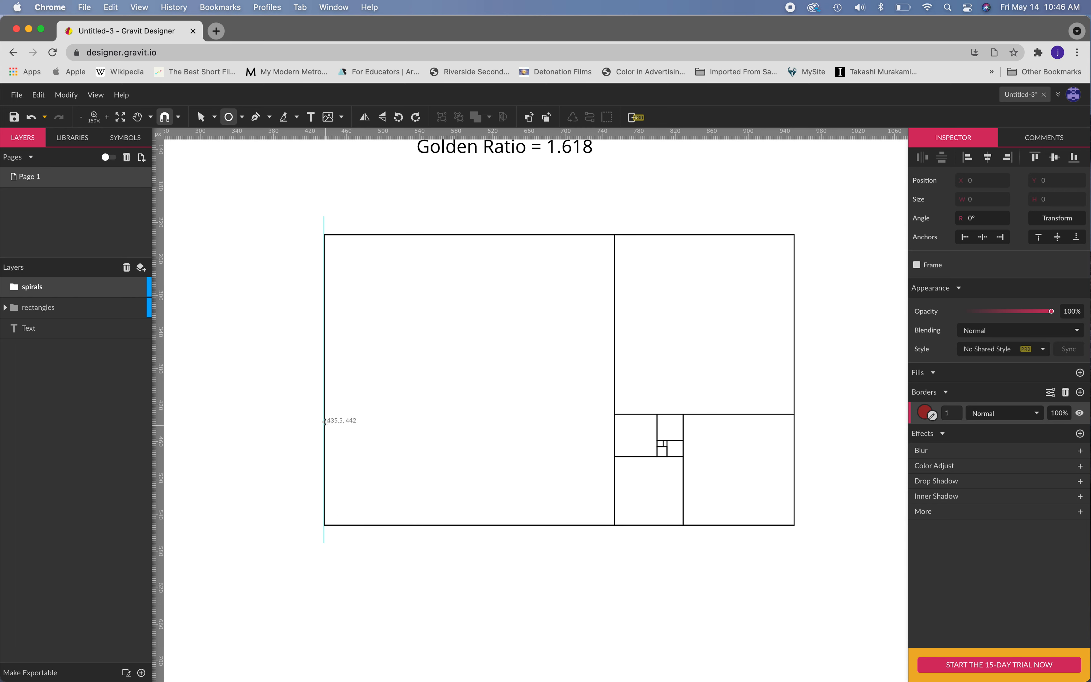
{"action": "scroll", "coordinate": [622, 509], "scroll_direction": "down", "scroll_amount": 8}
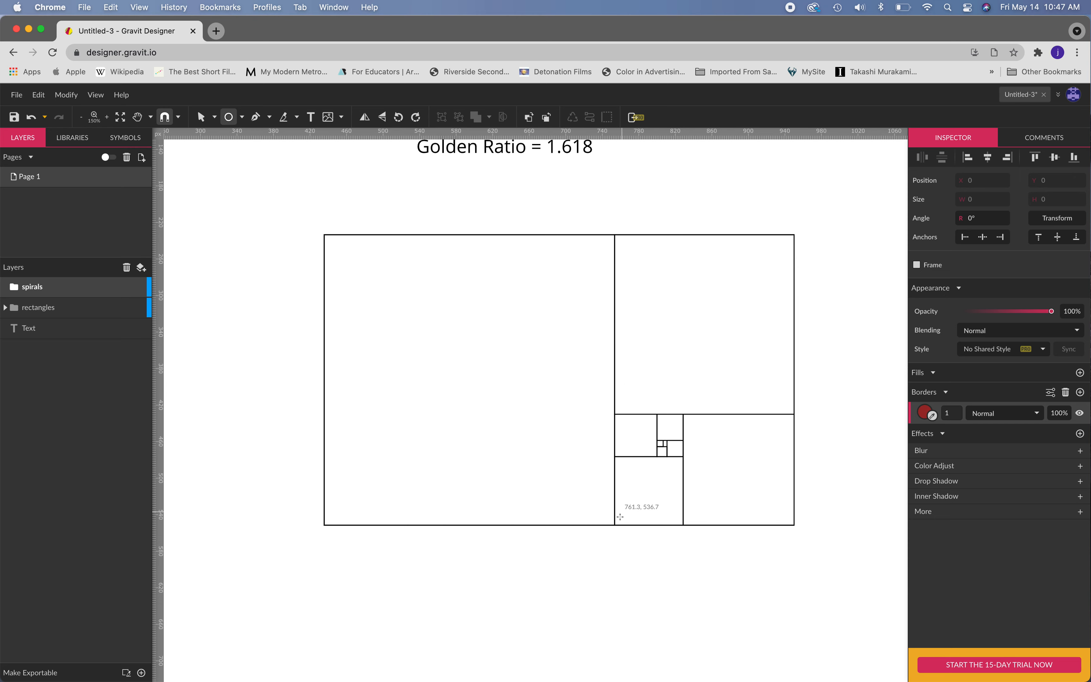
{"action": "key", "text": "h"}
{"action": "left_click_drag", "start_coordinate": [601, 571], "coordinate": [464, 419]}
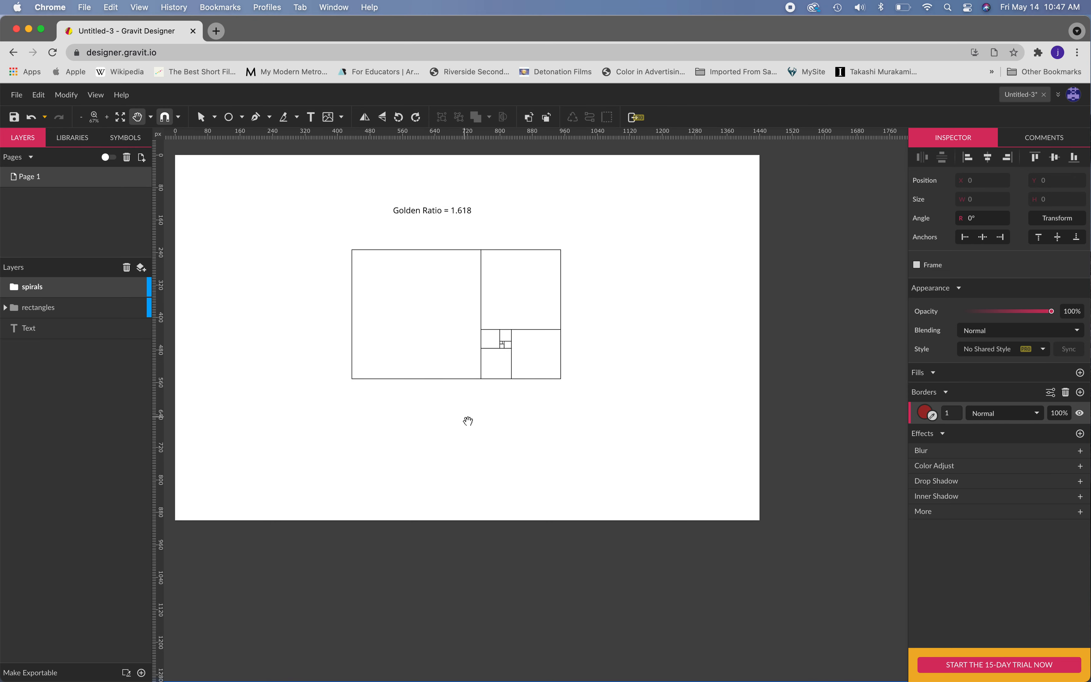
{"action": "key", "text": "e"}
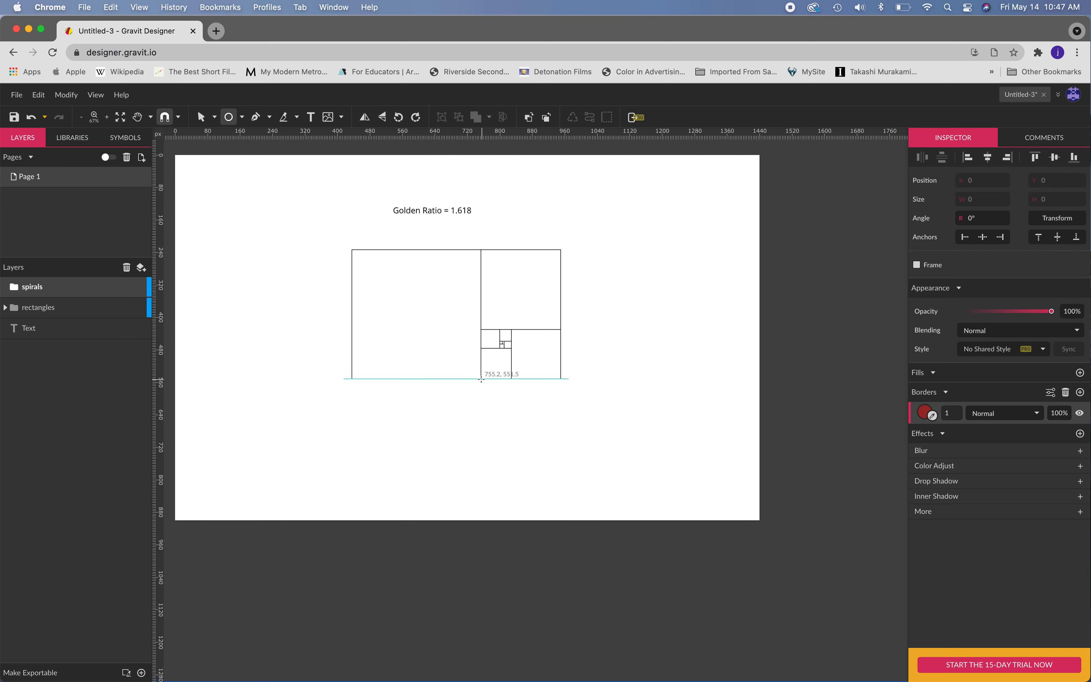
{"action": "scroll", "coordinate": [480, 380], "scroll_direction": "up", "scroll_amount": 5}
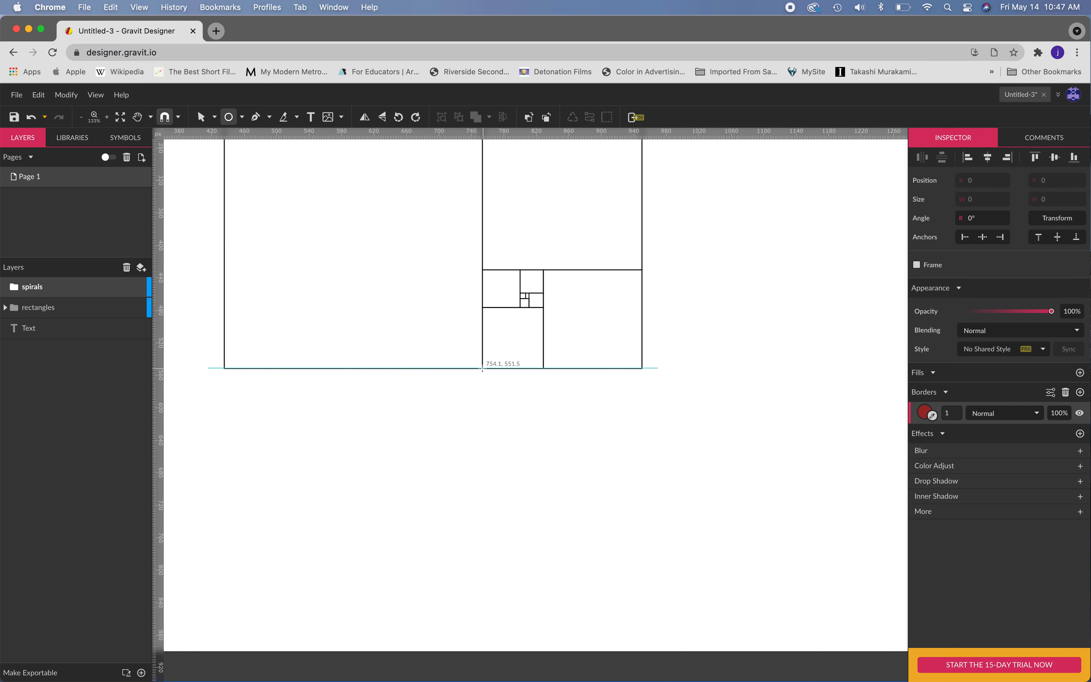
{"action": "scroll", "coordinate": [482, 368], "scroll_direction": "up", "scroll_amount": 3}
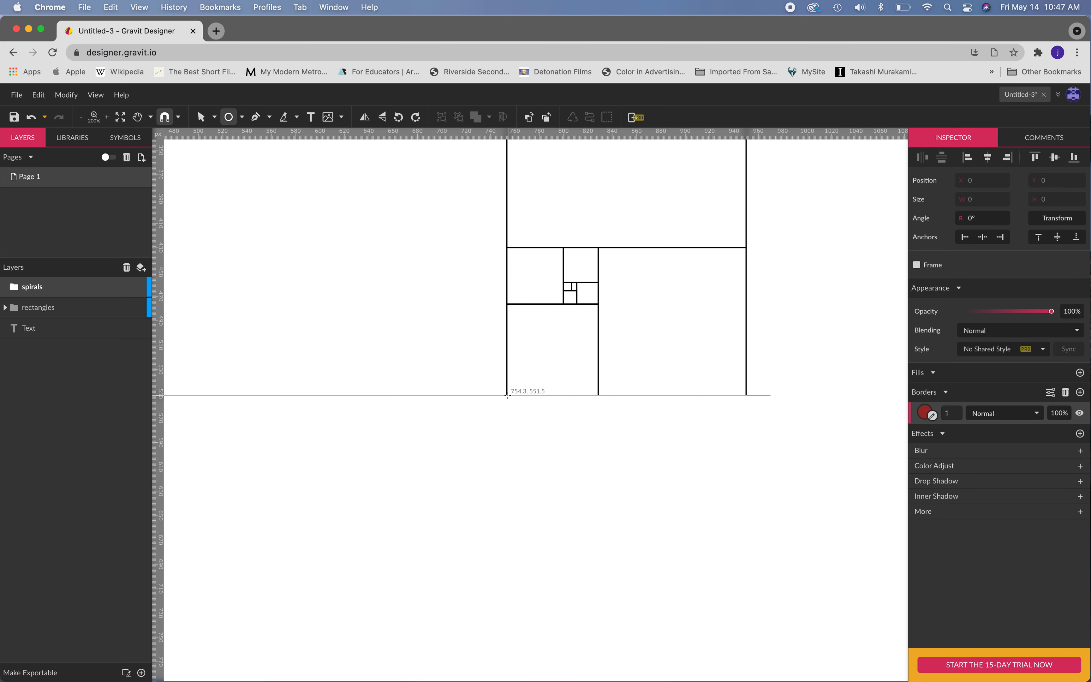
{"action": "left_click_drag", "start_coordinate": [507, 395], "coordinate": [414, 289]}
{"action": "left_click_drag", "start_coordinate": [328, 188], "coordinate": [718, 317]}
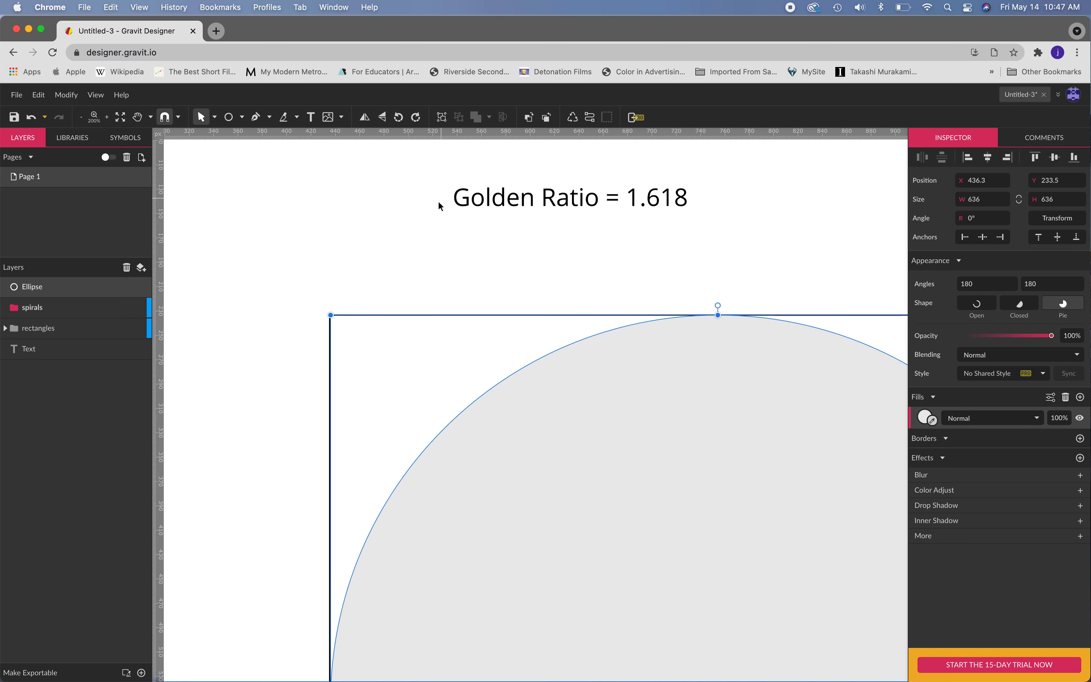
- Check the circle's fit against the big square's left edge and cut the circle with the Knife tool at its topmost point
{"action": "key", "text": "h"}
{"action": "left_click_drag", "start_coordinate": [327, 523], "coordinate": [323, 329]}
{"action": "key", "text": "v"}
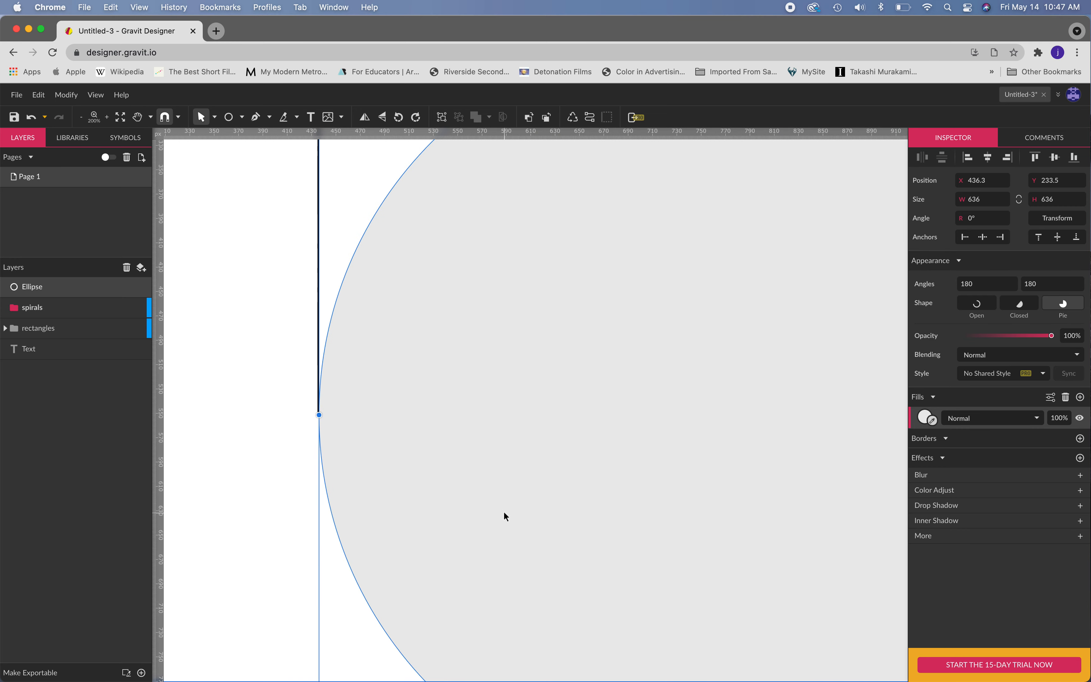
{"action": "key", "text": "super+minus"}
{"action": "scroll", "coordinate": [504, 513], "scroll_direction": "down", "scroll_amount": 2}
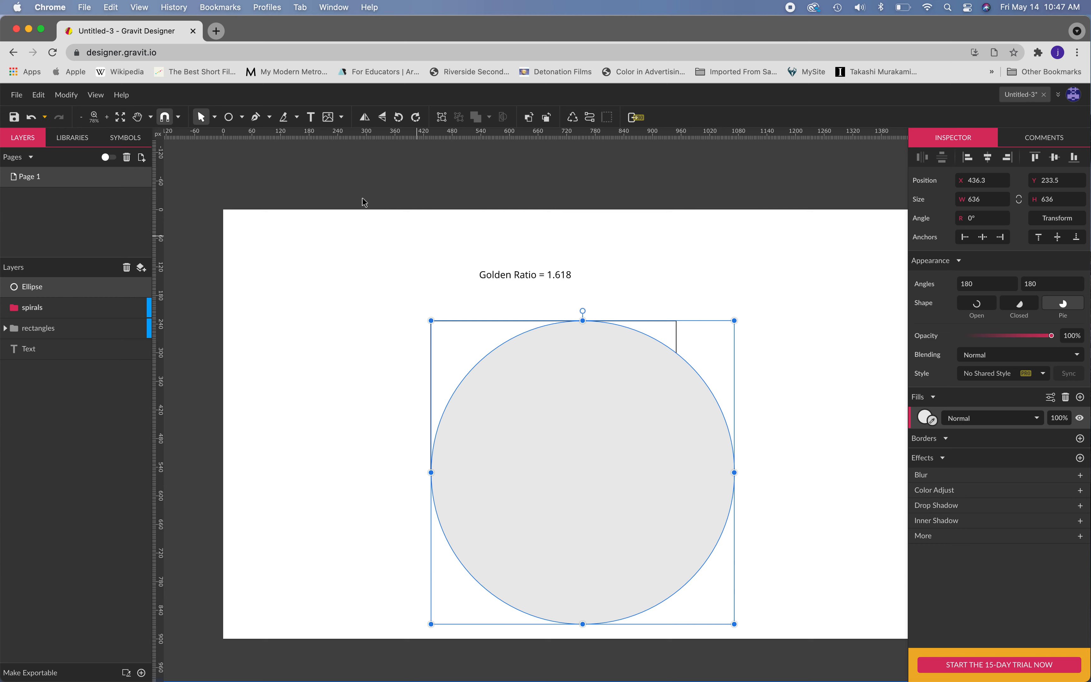
{"action": "left_click", "coordinate": [285, 120]}
{"action": "scroll", "coordinate": [624, 362], "scroll_direction": "up", "scroll_amount": 5}
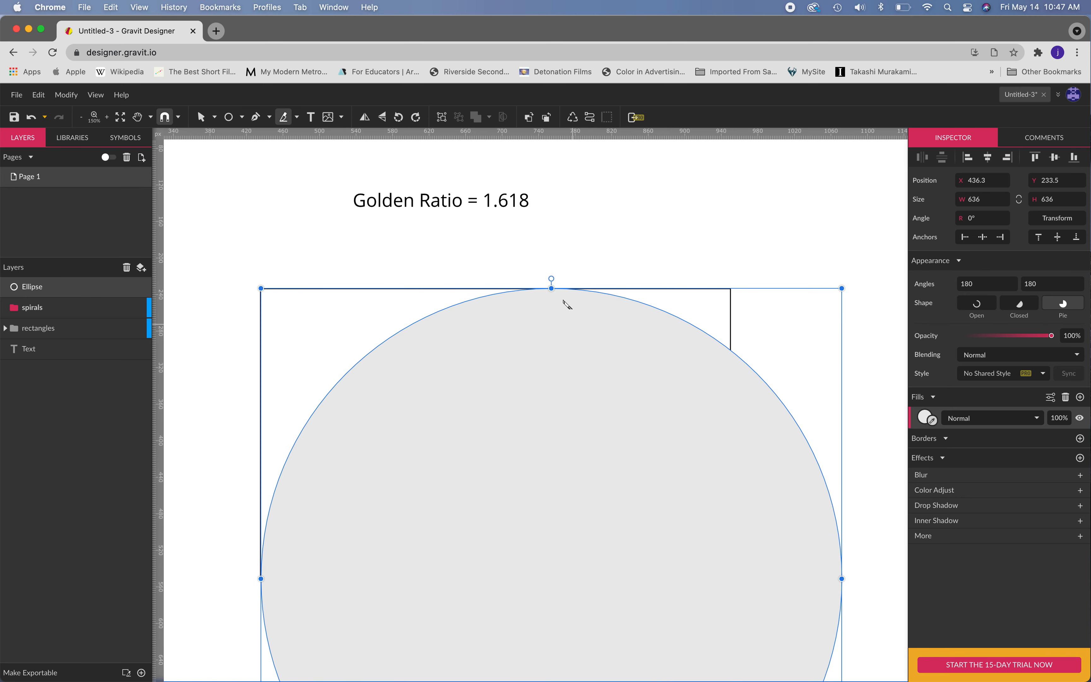
{"action": "left_click_drag", "start_coordinate": [552, 242], "coordinate": [552, 329]}
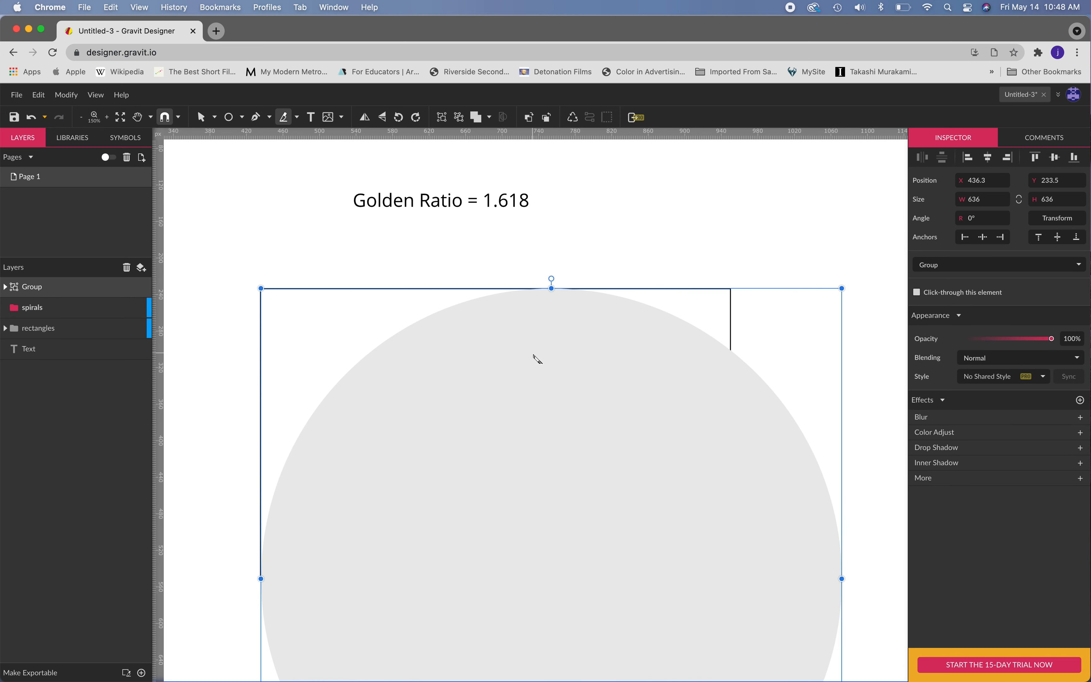
- Cut the circle's outline with the Knife tool at its leftmost point, where it meets the big square's lower-left corner
{"action": "key", "text": "space"}
{"action": "left_click_drag", "start_coordinate": [474, 432], "coordinate": [599, 259]}
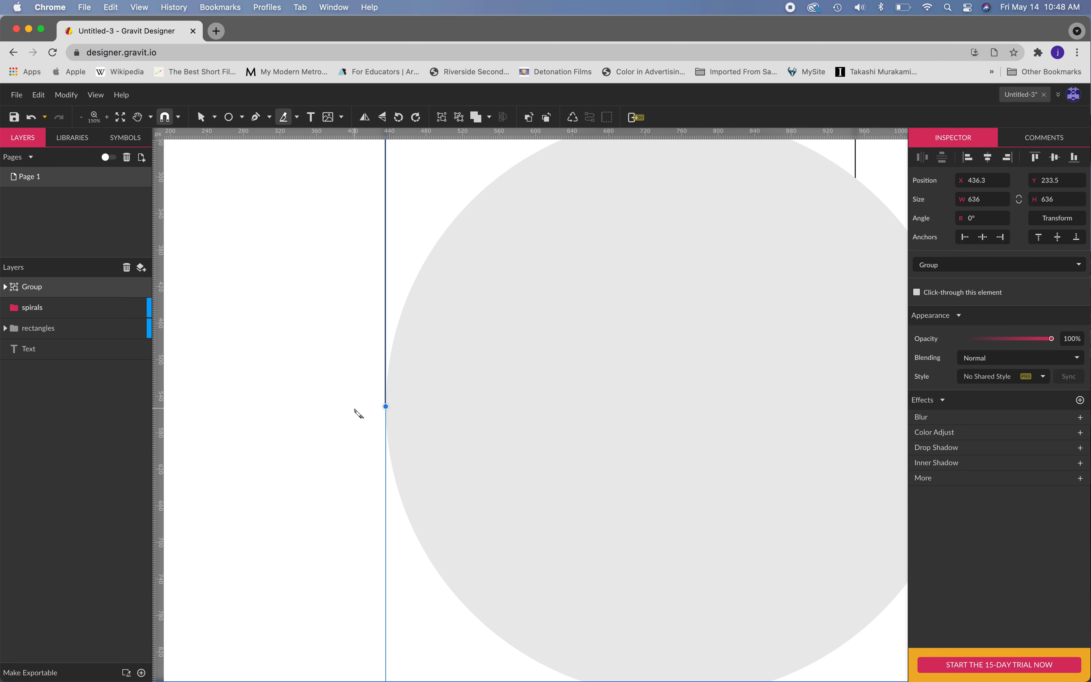
{"action": "left_click", "coordinate": [454, 407]}
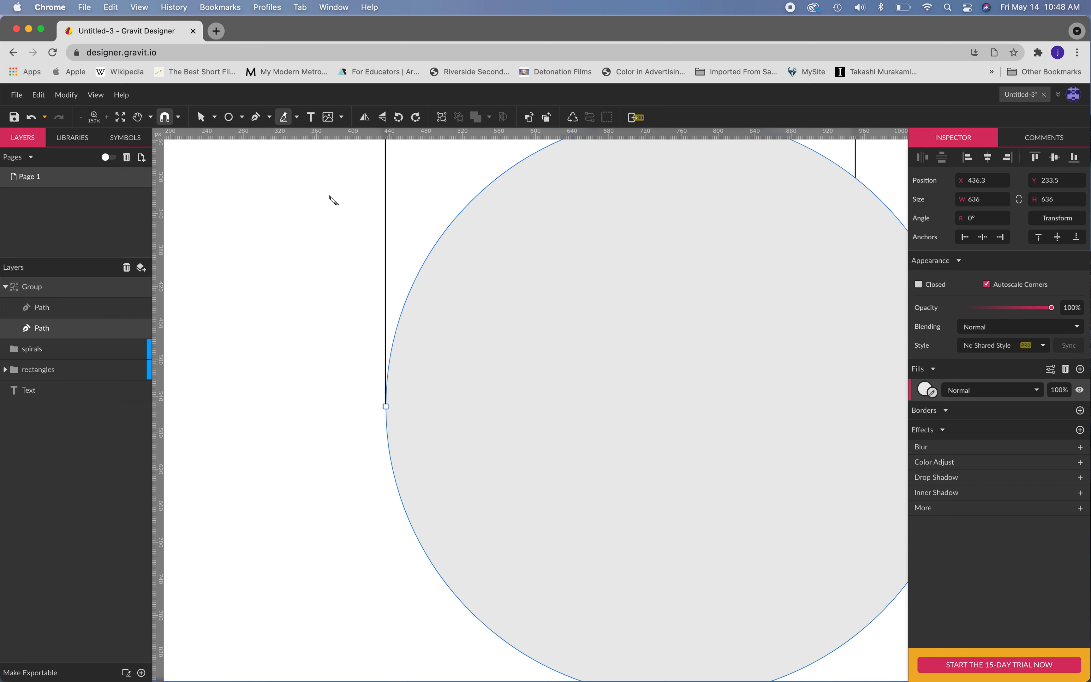
{"action": "left_click_drag", "start_coordinate": [342, 409], "coordinate": [416, 411]}
{"action": "key", "text": "super+0"}
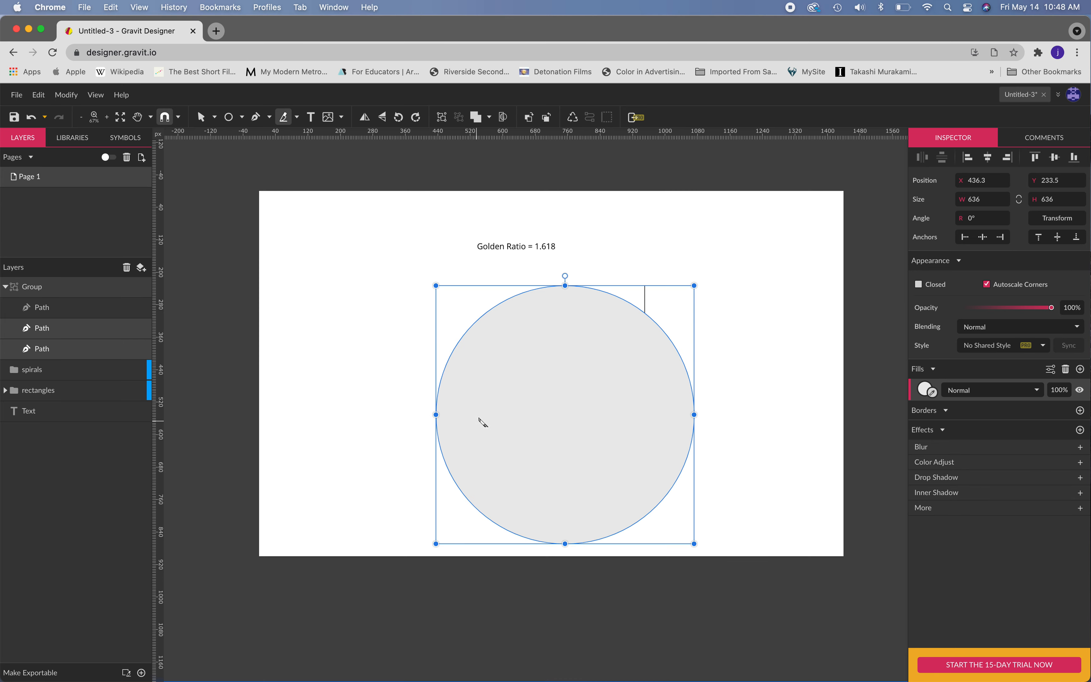
- Delete the larger piece of the cut circle, keeping only the quarter arc inside the big square
{"action": "key", "text": "v"}
{"action": "left_click", "coordinate": [767, 378]}
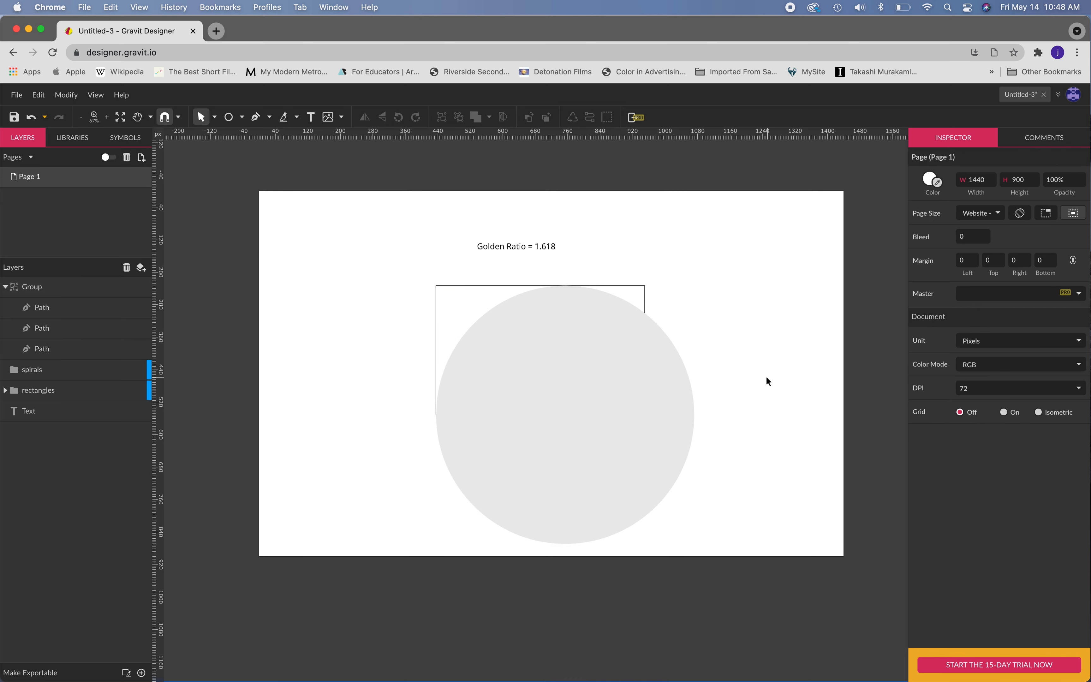
{"action": "left_click", "coordinate": [487, 338]}
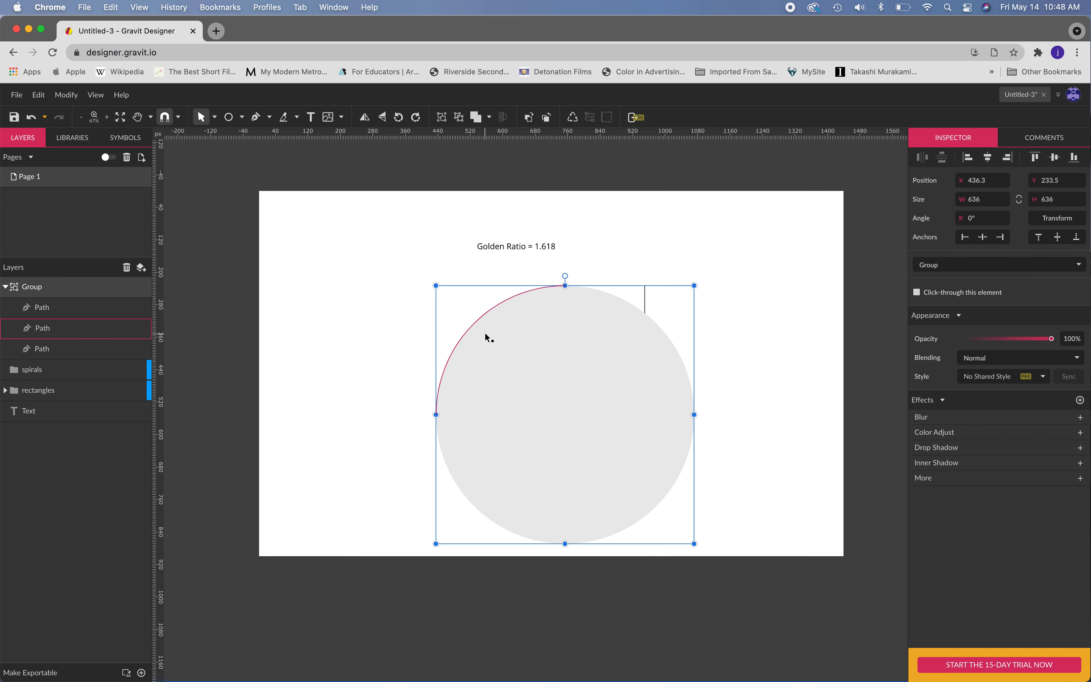
{"action": "left_click", "coordinate": [542, 353]}
{"action": "key", "text": "Delete"}
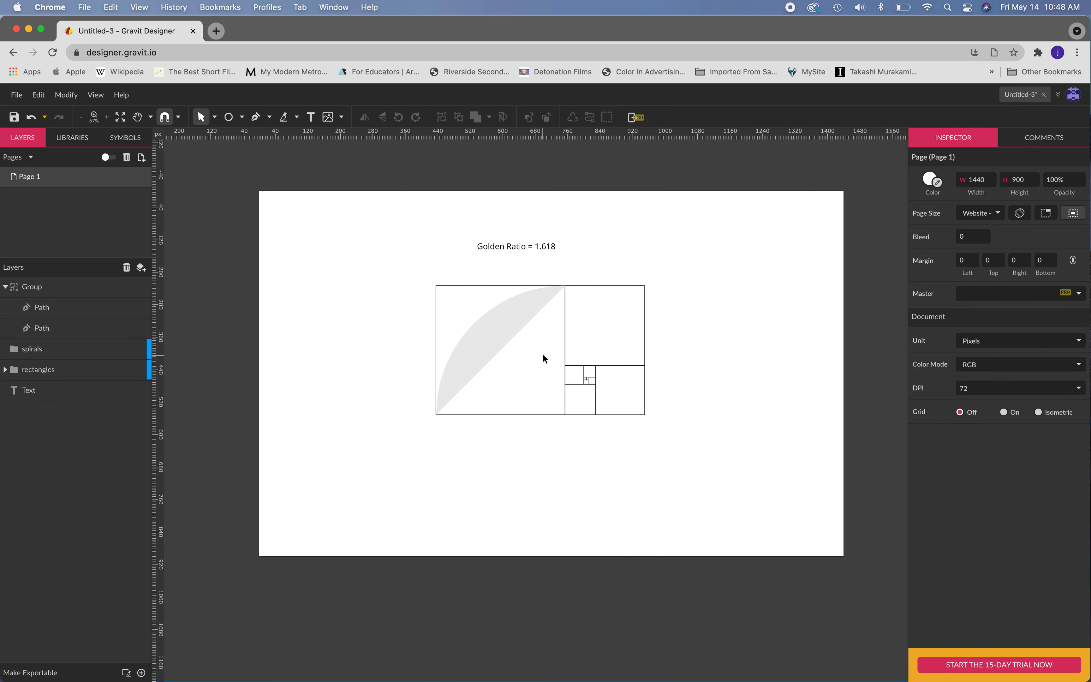
- Give the quarter arc a 1 px black border with centred position and remove its fill
{"action": "left_click", "coordinate": [510, 323]}
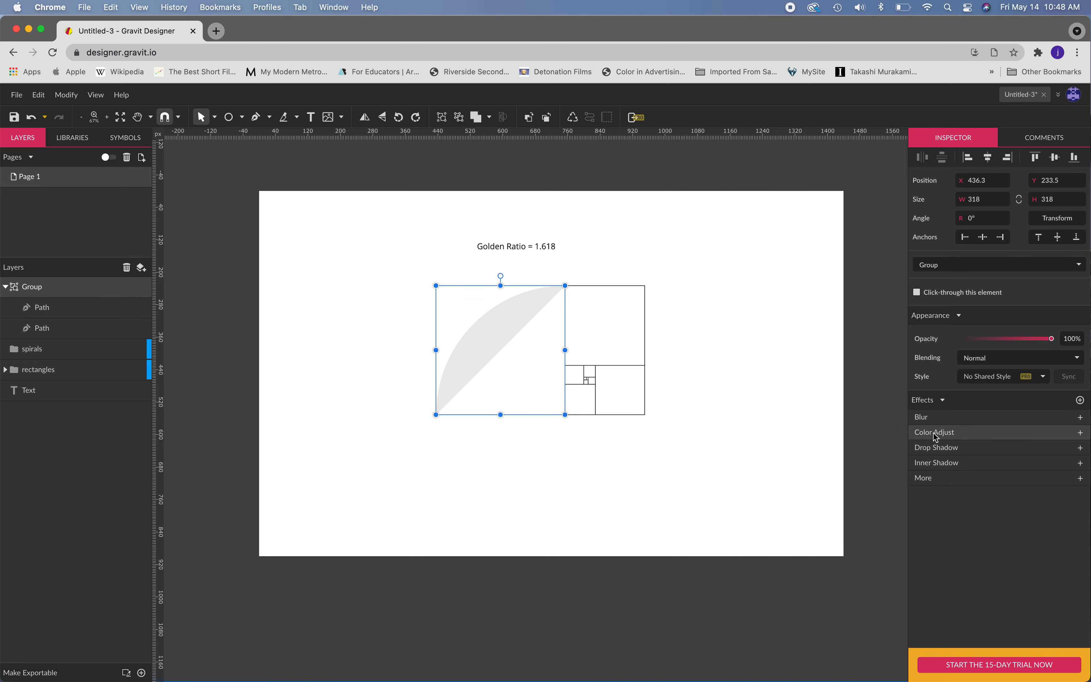
{"action": "double_click", "coordinate": [518, 315]}
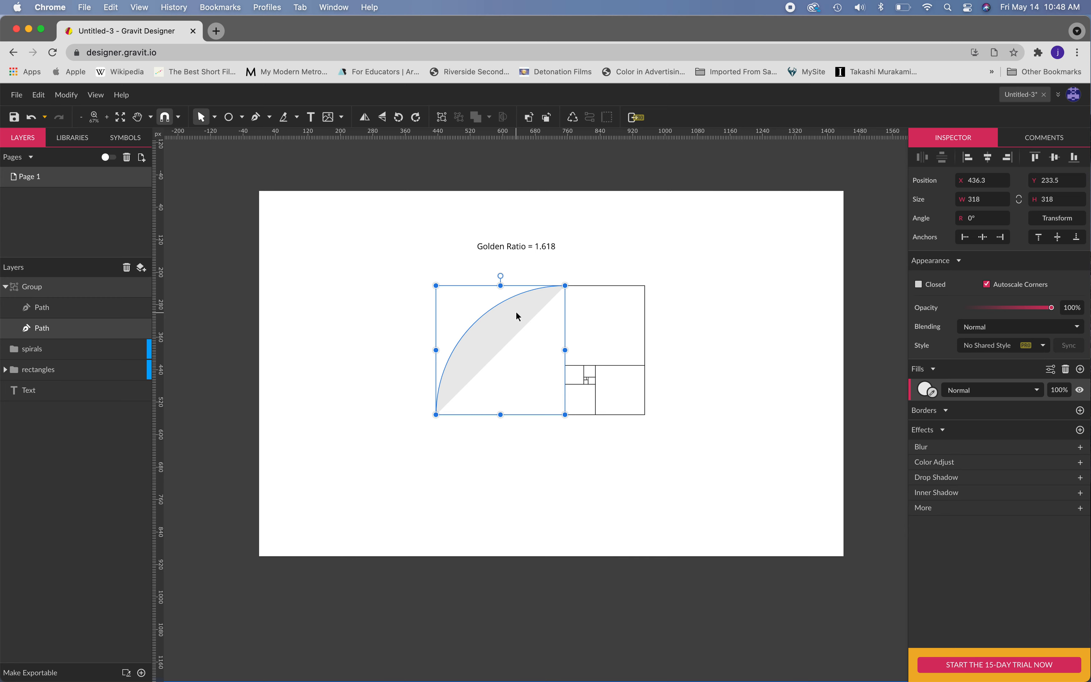
{"action": "left_click", "coordinate": [1079, 410]}
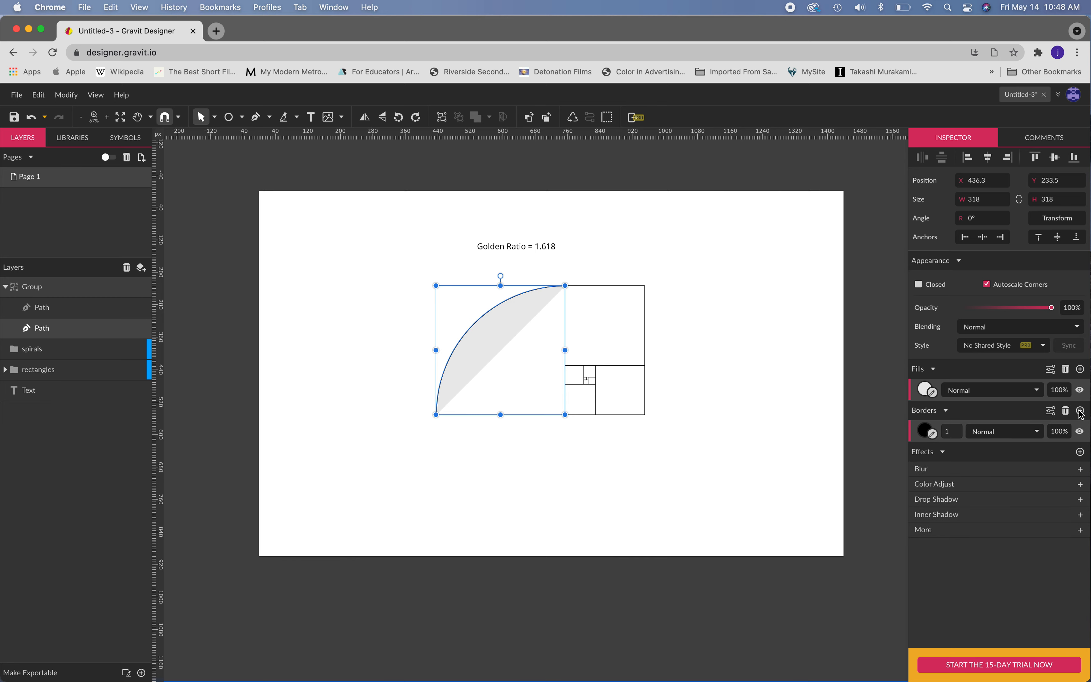
{"action": "left_click", "coordinate": [1050, 411]}
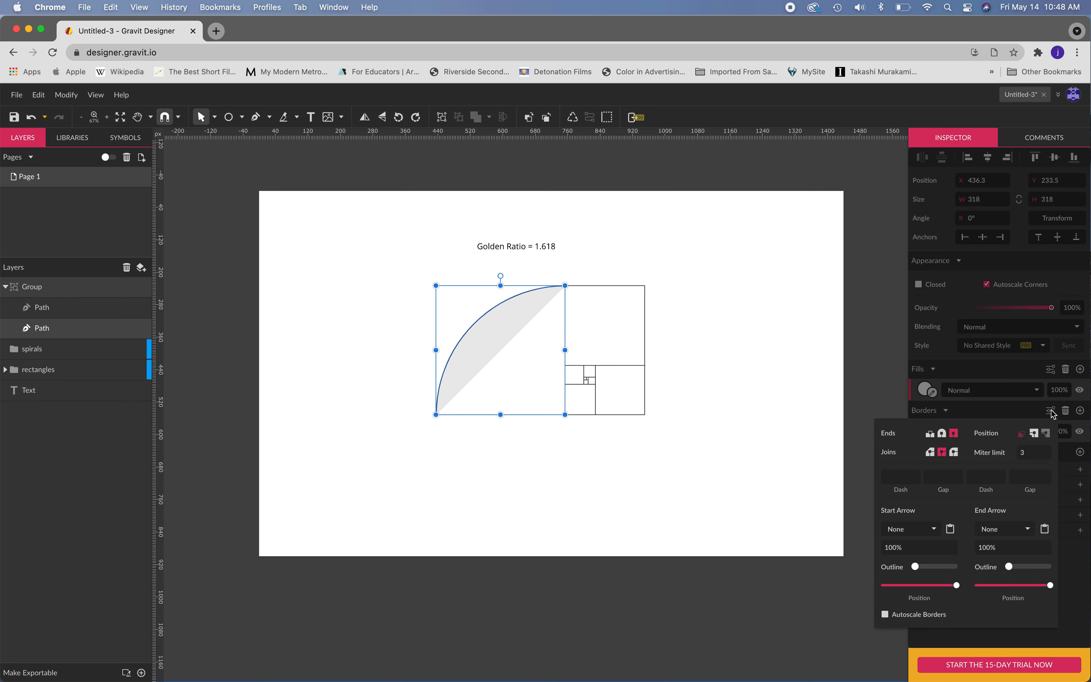
{"action": "left_click", "coordinate": [1033, 433]}
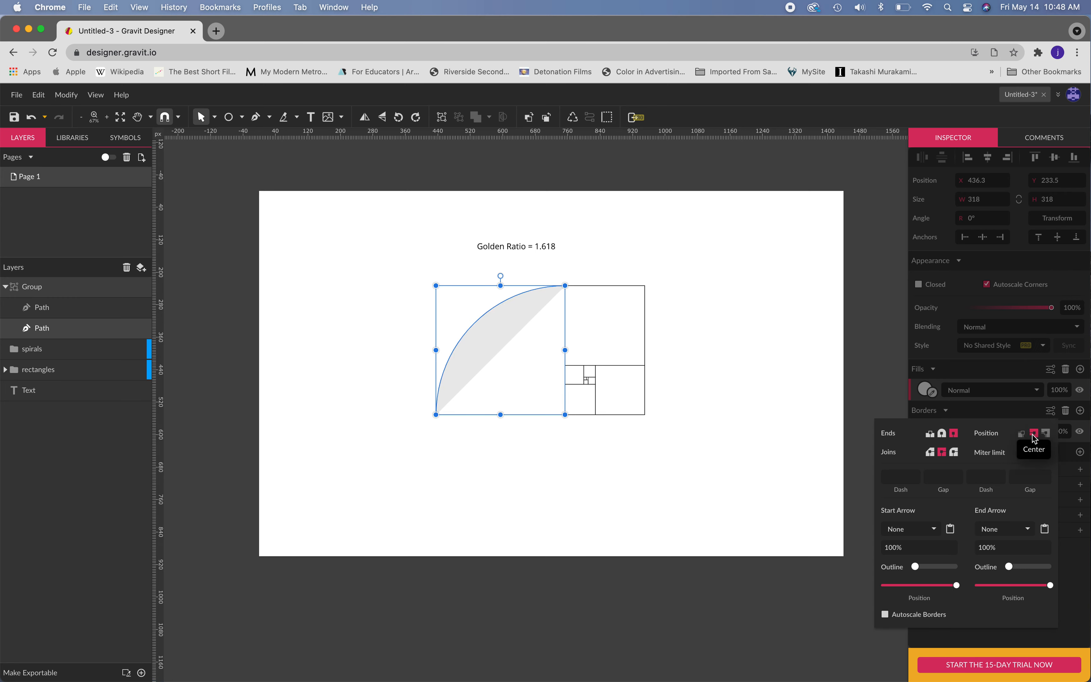
{"action": "left_click", "coordinate": [1064, 374]}
{"action": "left_click", "coordinate": [1065, 372]}
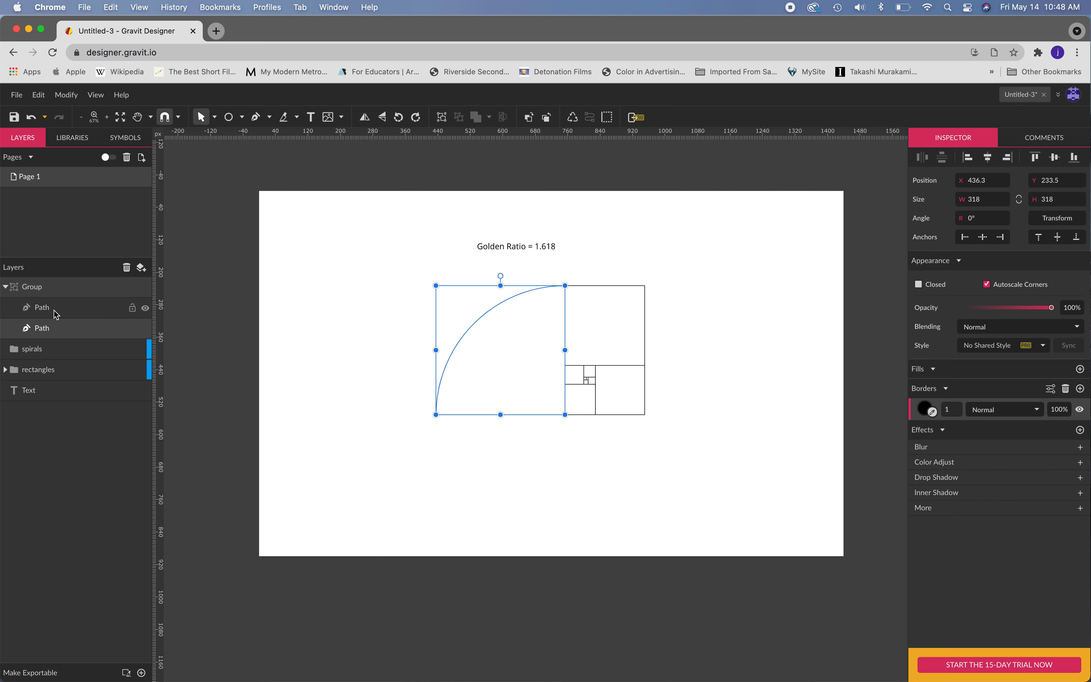
- Identify the two paths in the group by selecting them and toggling their visibility, and delete the stray zero-size path
{"action": "left_click", "coordinate": [74, 314]}
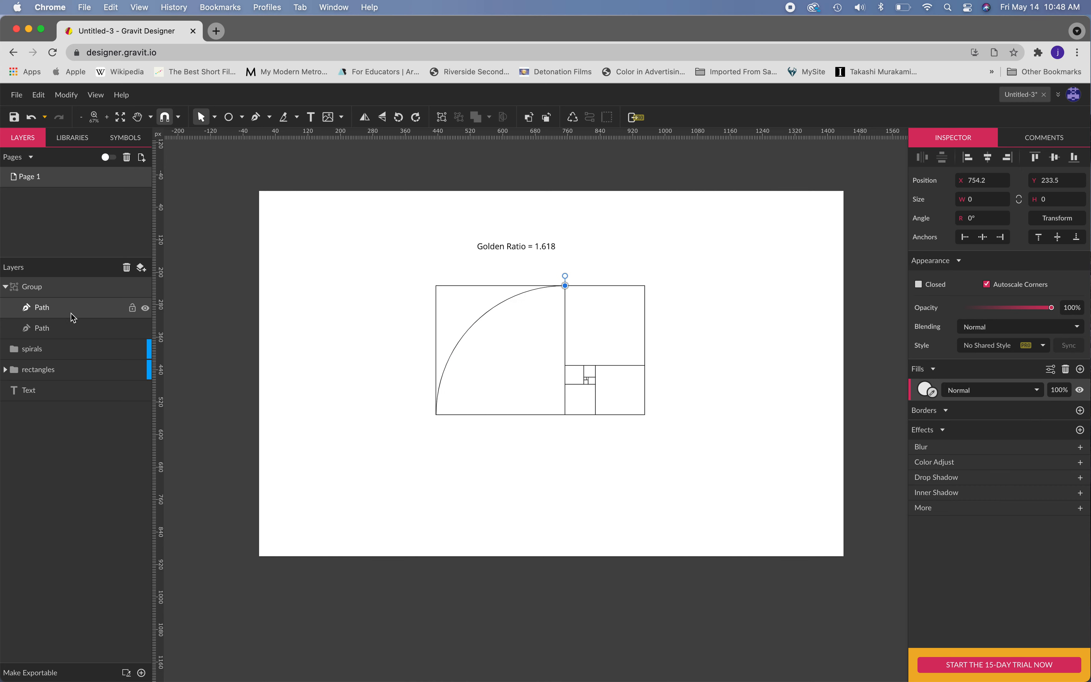
{"action": "left_click", "coordinate": [73, 329]}
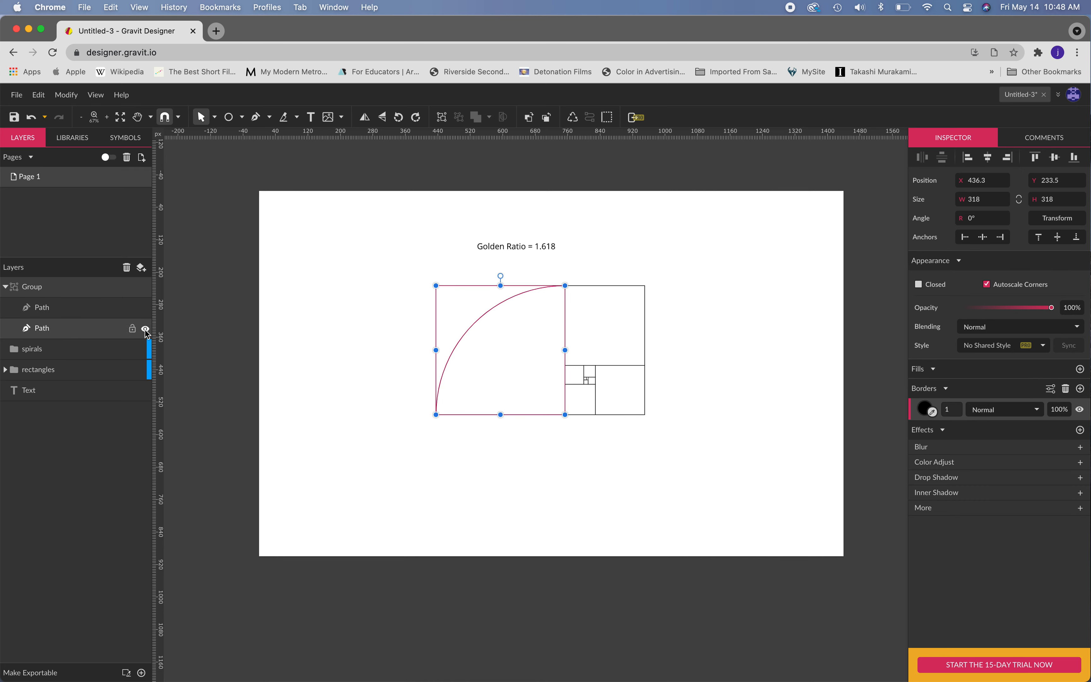
{"action": "left_click", "coordinate": [146, 331]}
{"action": "left_click", "coordinate": [145, 332]}
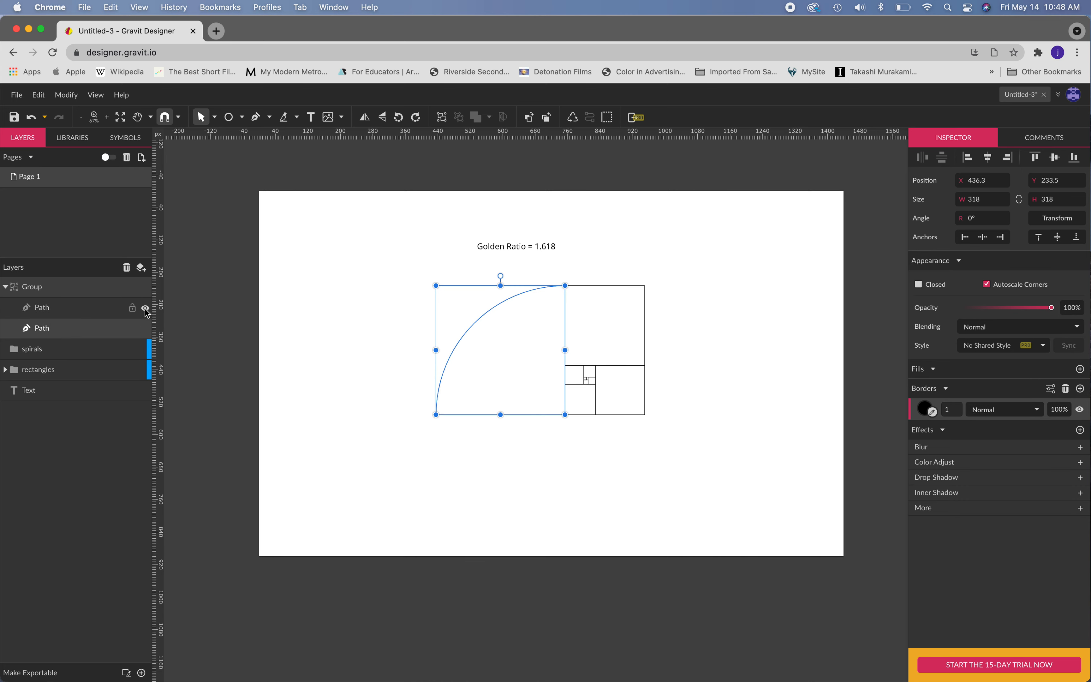
{"action": "left_click", "coordinate": [6, 287]}
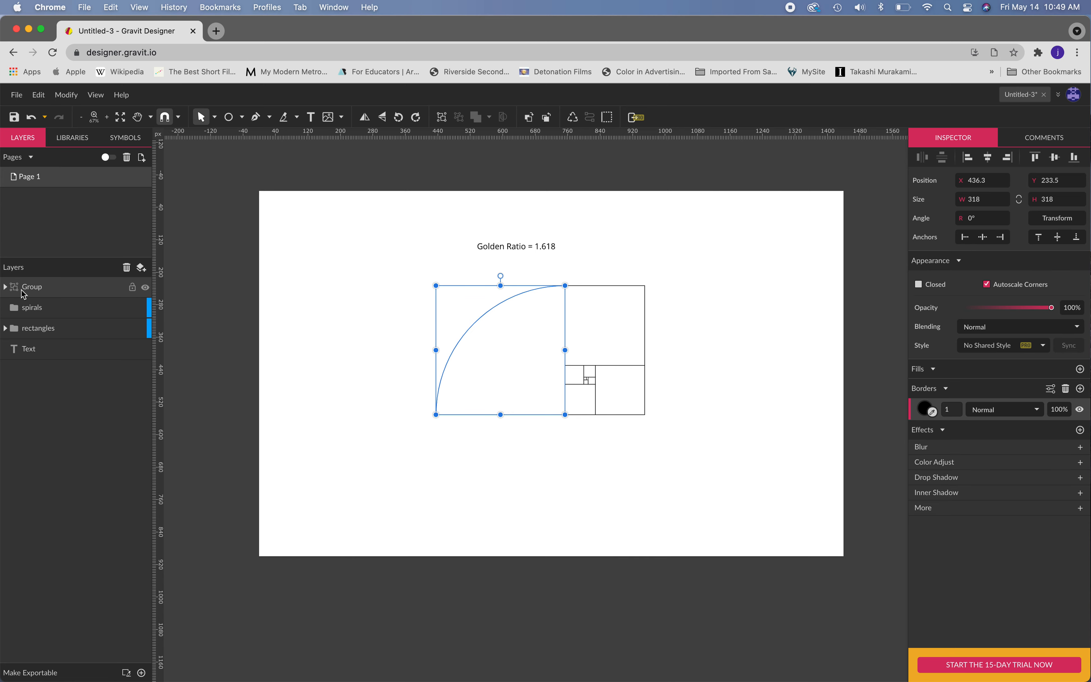
{"action": "left_click", "coordinate": [7, 287]}
{"action": "left_click", "coordinate": [55, 314]}
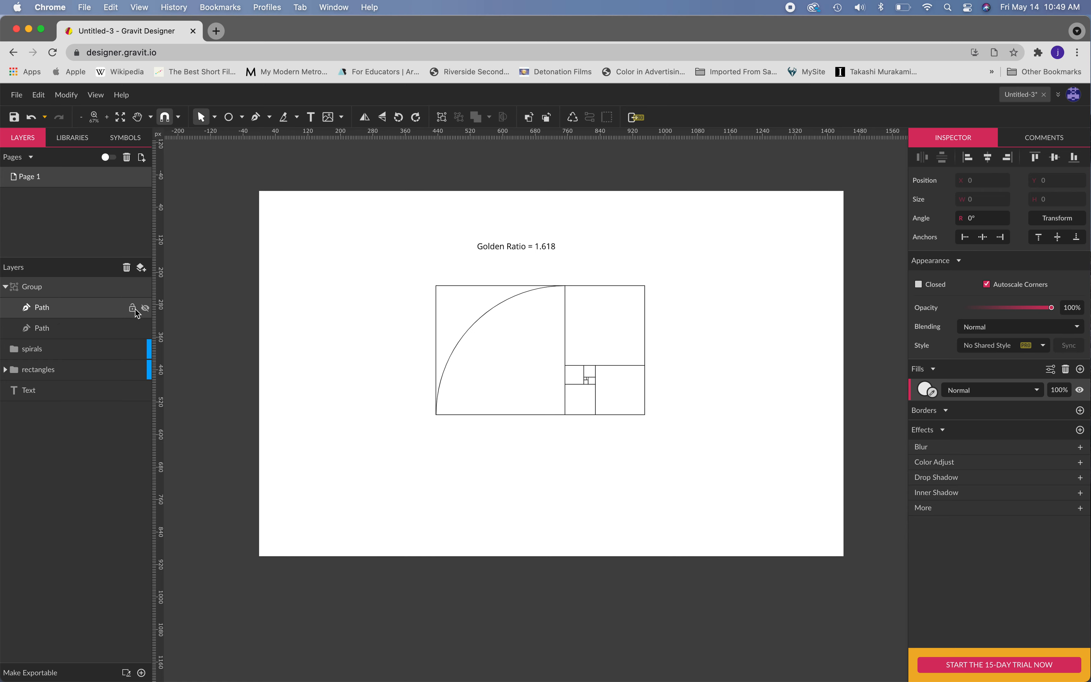
{"action": "left_click", "coordinate": [145, 308]}
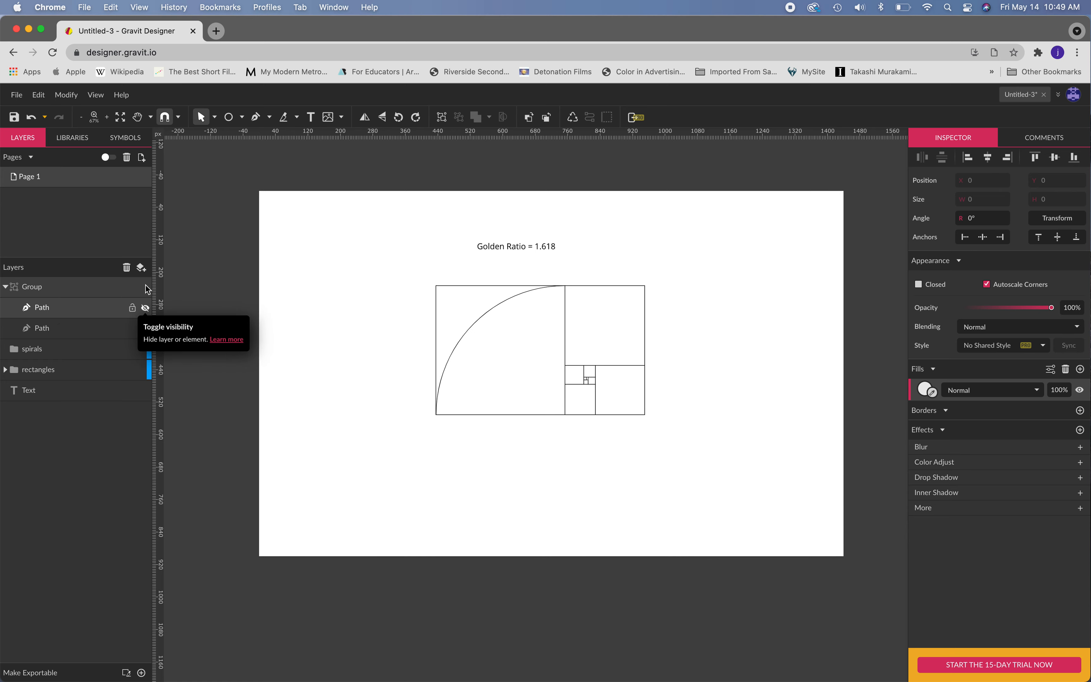
{"action": "left_click", "coordinate": [127, 268]}
- Move the quarter arc path into the spirals layer and delete the emptied group
{"action": "left_click_drag", "start_coordinate": [65, 313], "coordinate": [53, 336]}
{"action": "left_click", "coordinate": [50, 289]}
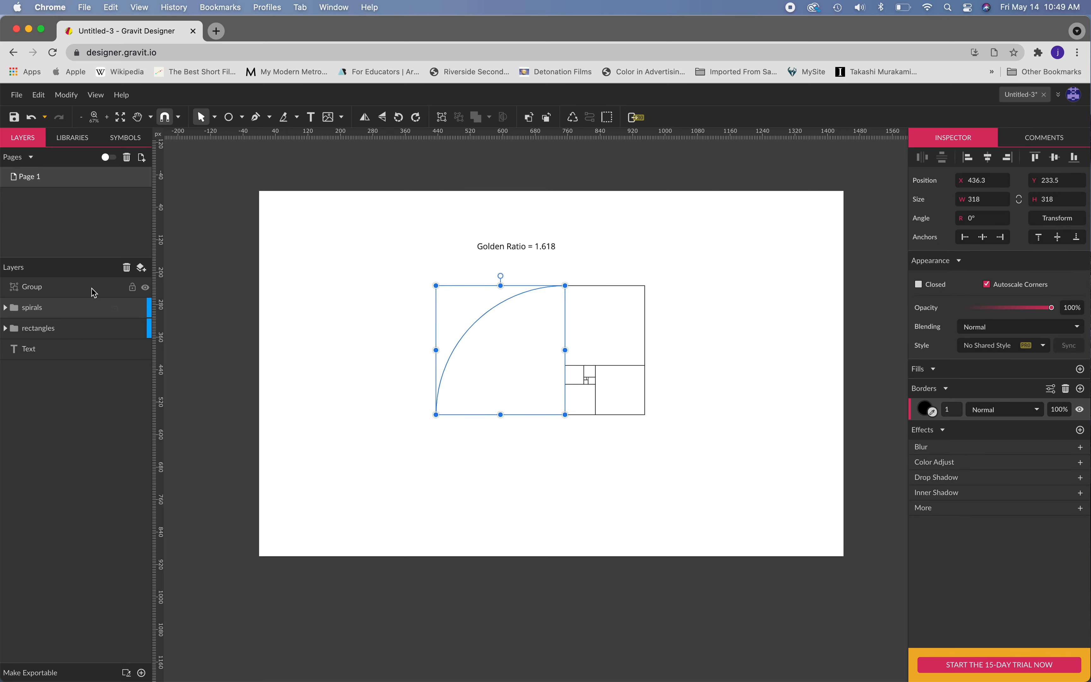
{"action": "left_click", "coordinate": [137, 287]}
{"action": "left_click", "coordinate": [127, 268]}
- Expand the spirals layer and check its arc path by selecting it and toggling its visibility off and on
{"action": "left_click", "coordinate": [9, 287]}
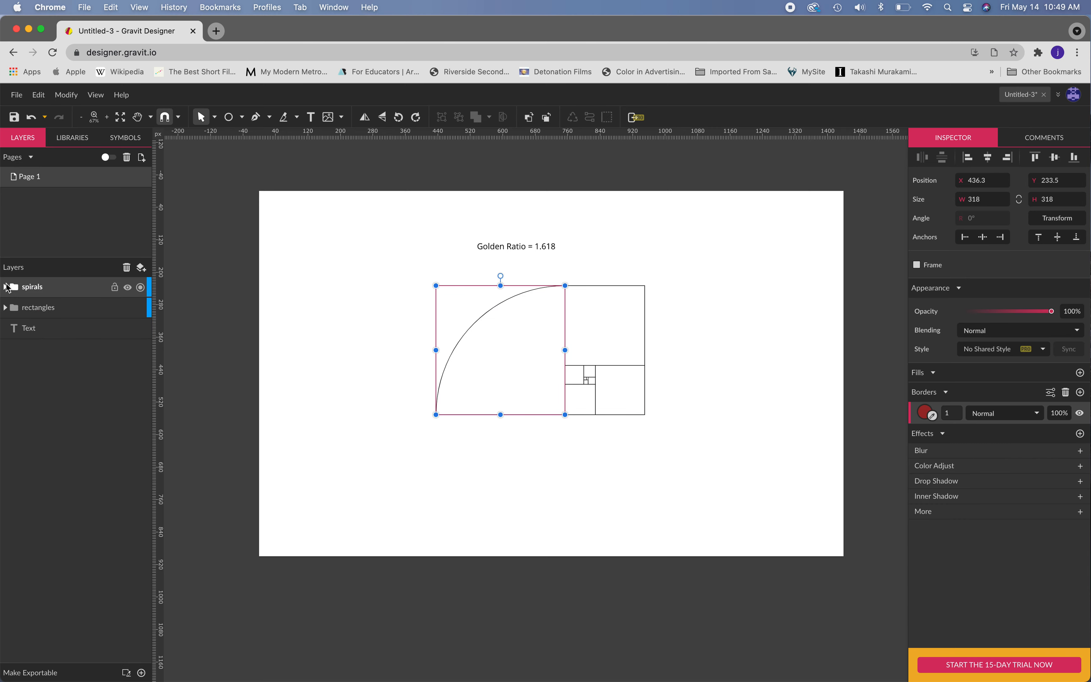
{"action": "left_click", "coordinate": [6, 287]}
{"action": "left_click", "coordinate": [62, 311]}
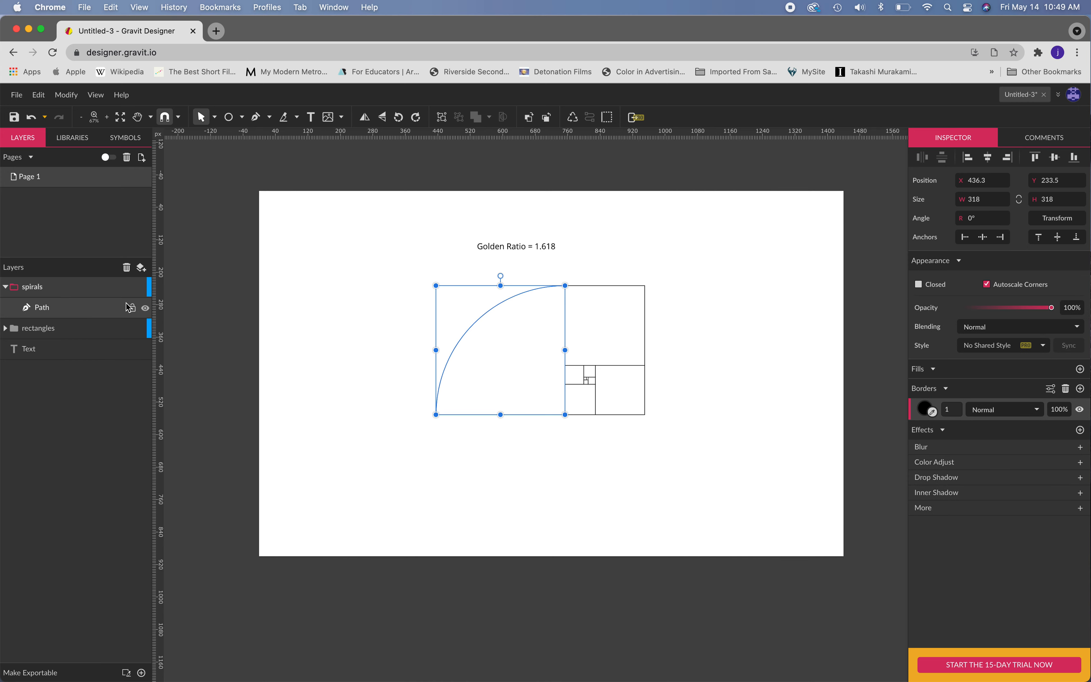
{"action": "left_click", "coordinate": [145, 309]}
{"action": "left_click", "coordinate": [145, 308]}
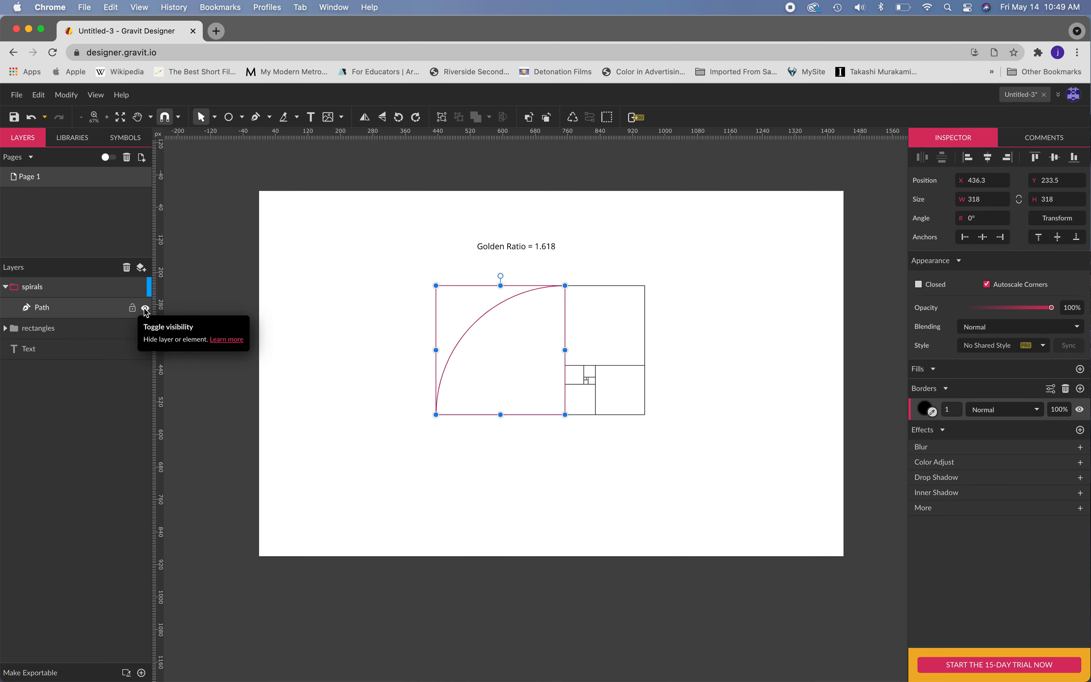
{"action": "left_click", "coordinate": [107, 307]}
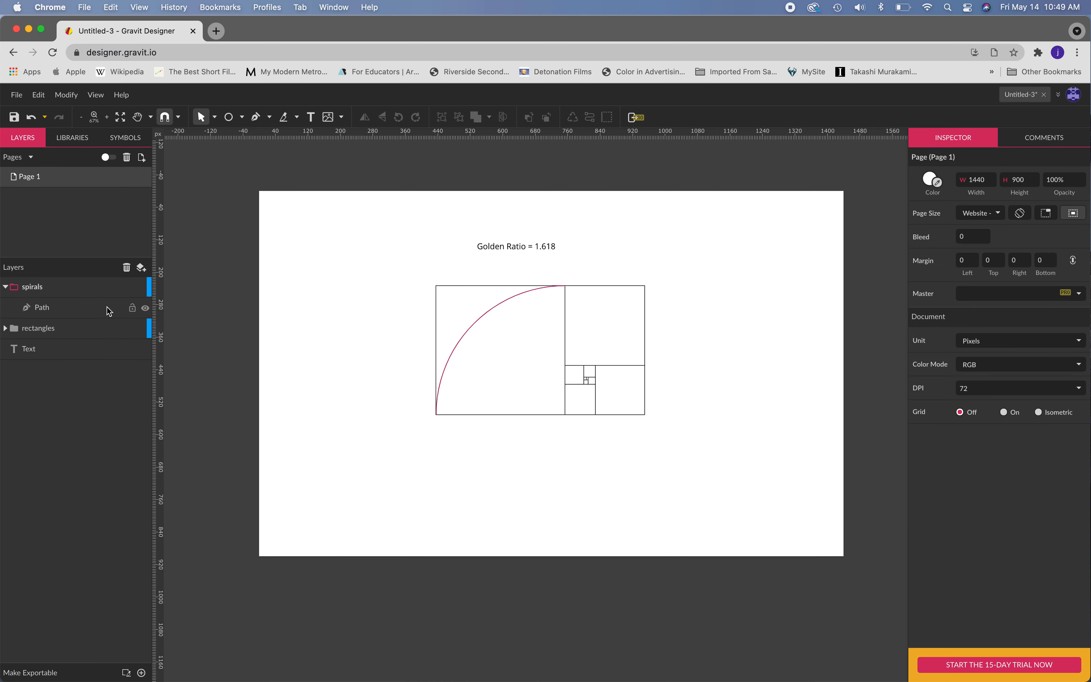
- Duplicate the large quarter arc in the spirals layer
{"action": "left_click", "coordinate": [107, 309]}
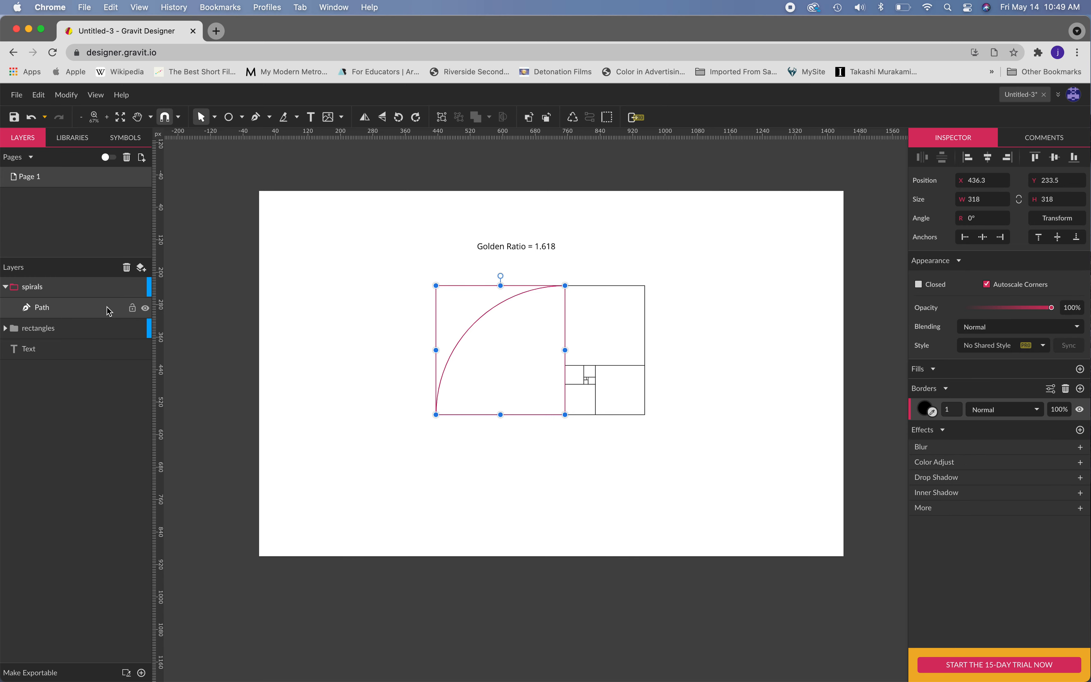
{"action": "left_click", "coordinate": [410, 262]}
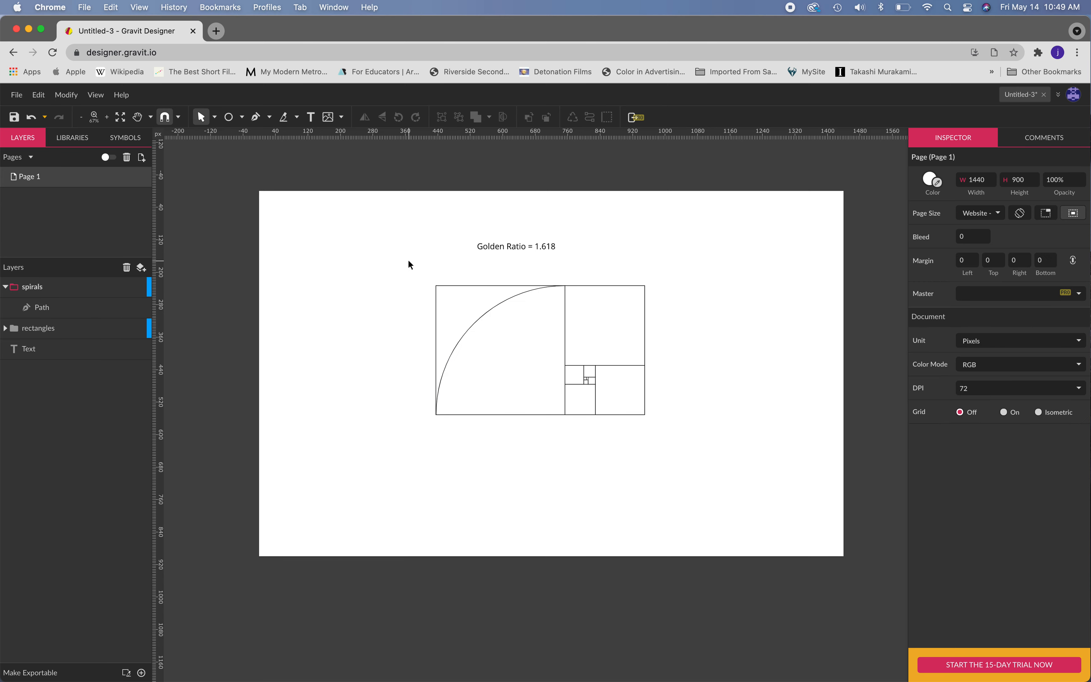
{"action": "left_click", "coordinate": [478, 316]}
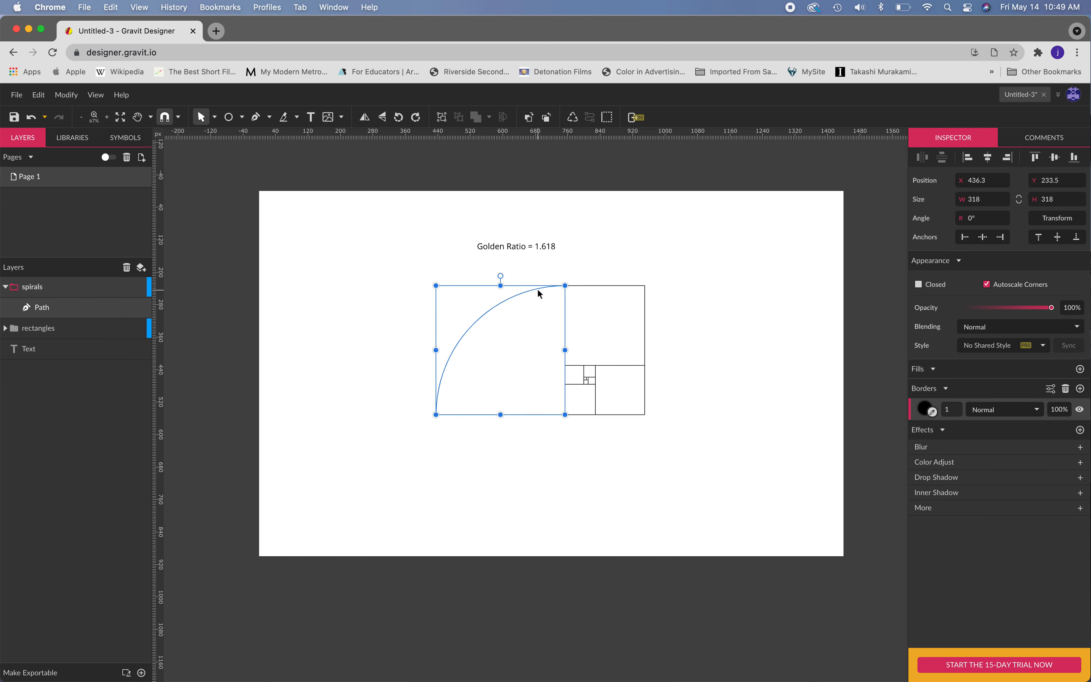
{"action": "key", "text": "super+plus"}
{"action": "key", "text": "super+plus"}
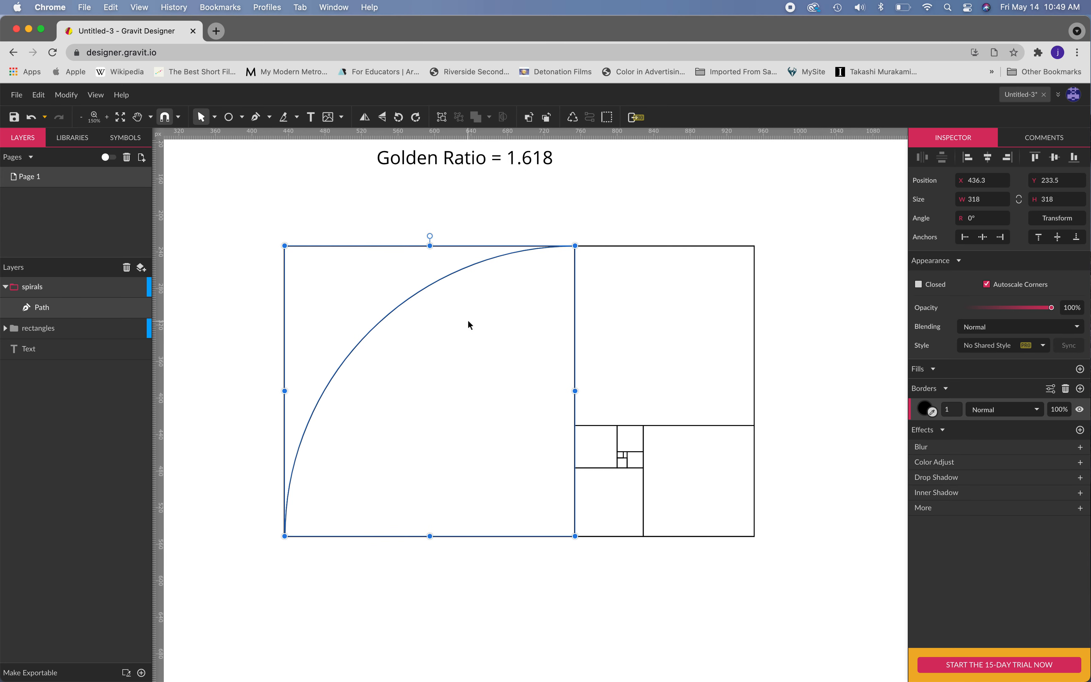
{"action": "left_click", "coordinate": [91, 307]}
{"action": "left_click", "coordinate": [83, 316]}
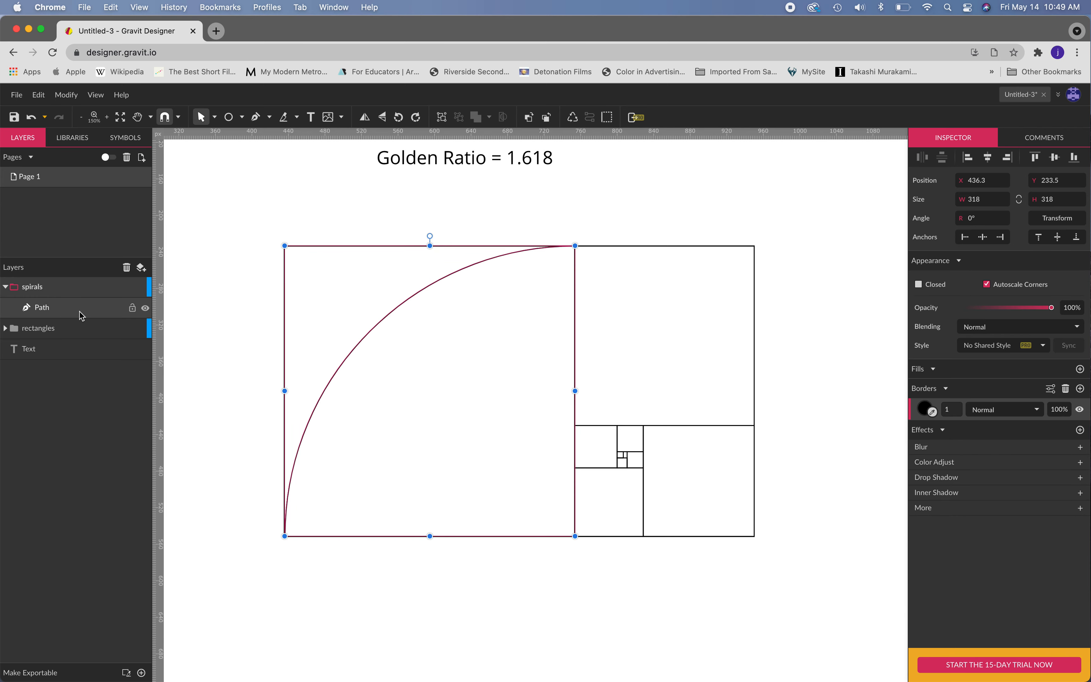
{"action": "left_click", "coordinate": [39, 94]}
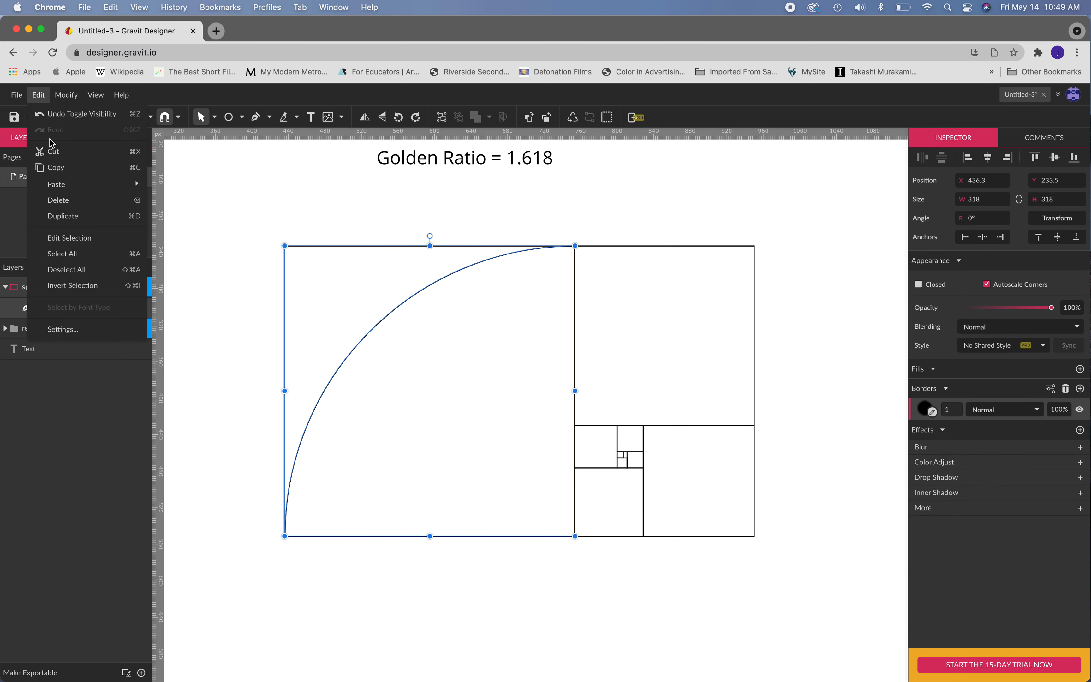
{"action": "left_click", "coordinate": [68, 216]}
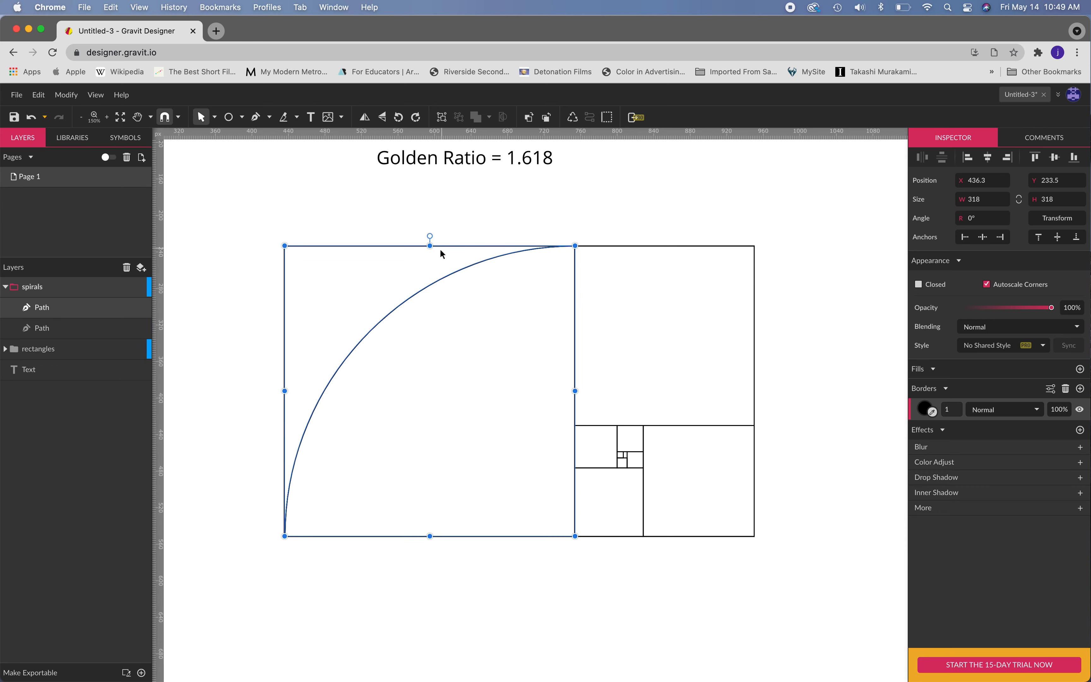
- Rotate the copied arc to -90° and fit it into the second-largest square at about 195.8 px
{"action": "left_click_drag", "start_coordinate": [430, 236], "coordinate": [707, 410]}
{"action": "left_click_drag", "start_coordinate": [385, 267], "coordinate": [677, 267]}
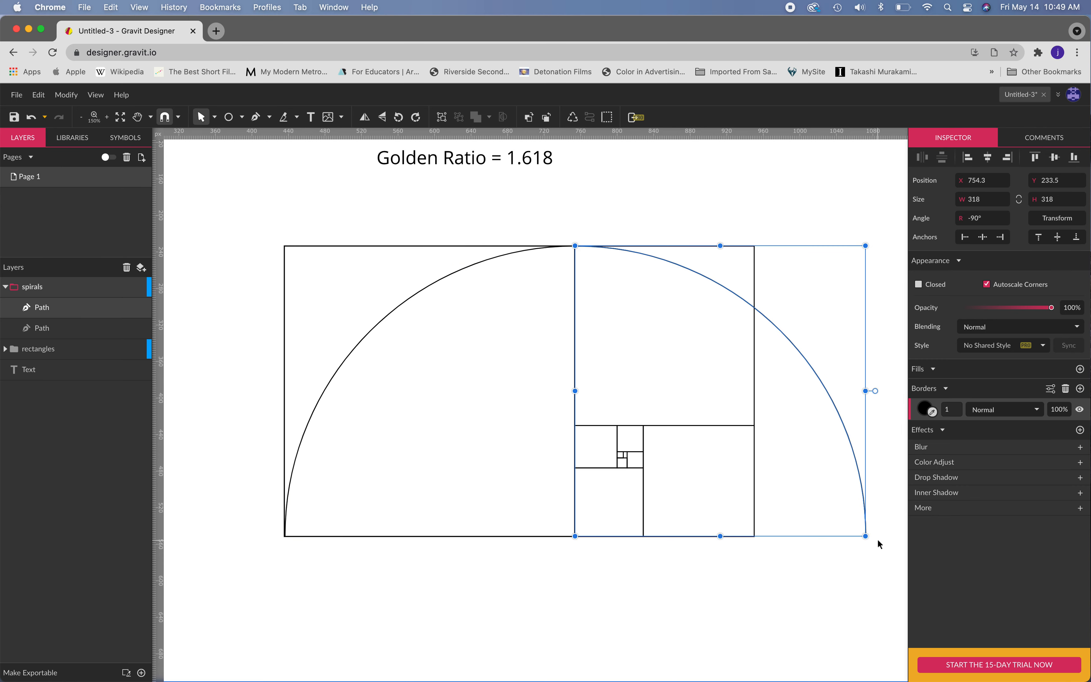
{"action": "left_click_drag", "start_coordinate": [866, 535], "coordinate": [753, 425]}
{"action": "scroll", "coordinate": [779, 459], "scroll_direction": "up", "scroll_amount": 15}
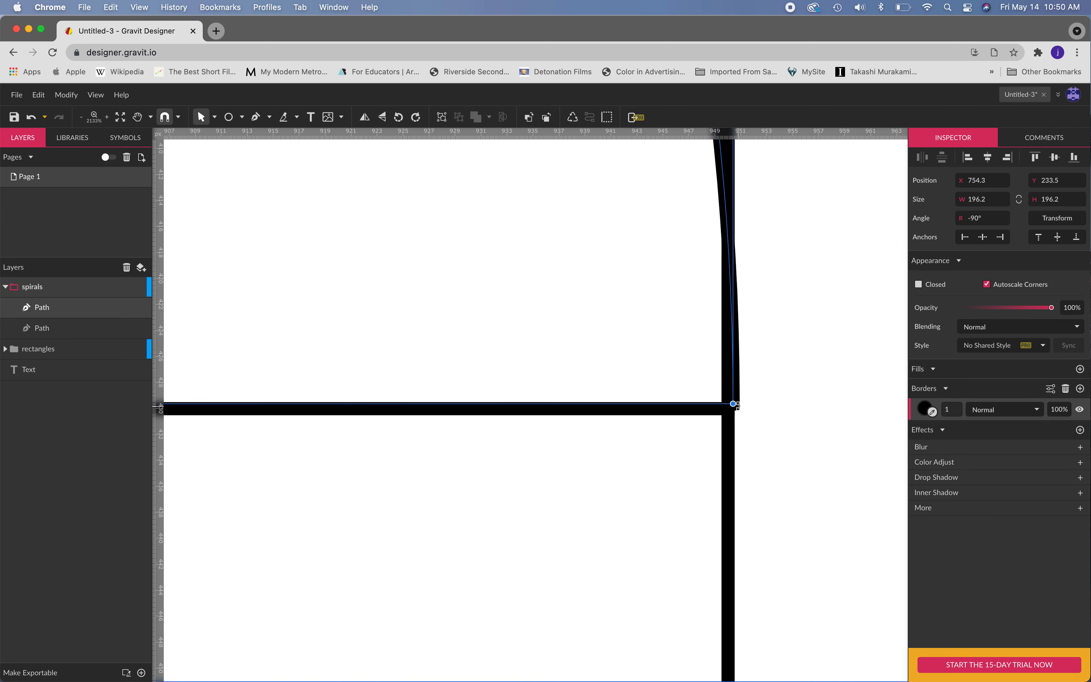
{"action": "mouse_move", "coordinate": [733, 403]}
{"action": "left_mouse_down"}
{"action": "mouse_move", "coordinate": [851, 523]}
{"action": "mouse_move", "coordinate": [718, 400]}
{"action": "left_mouse_up"}
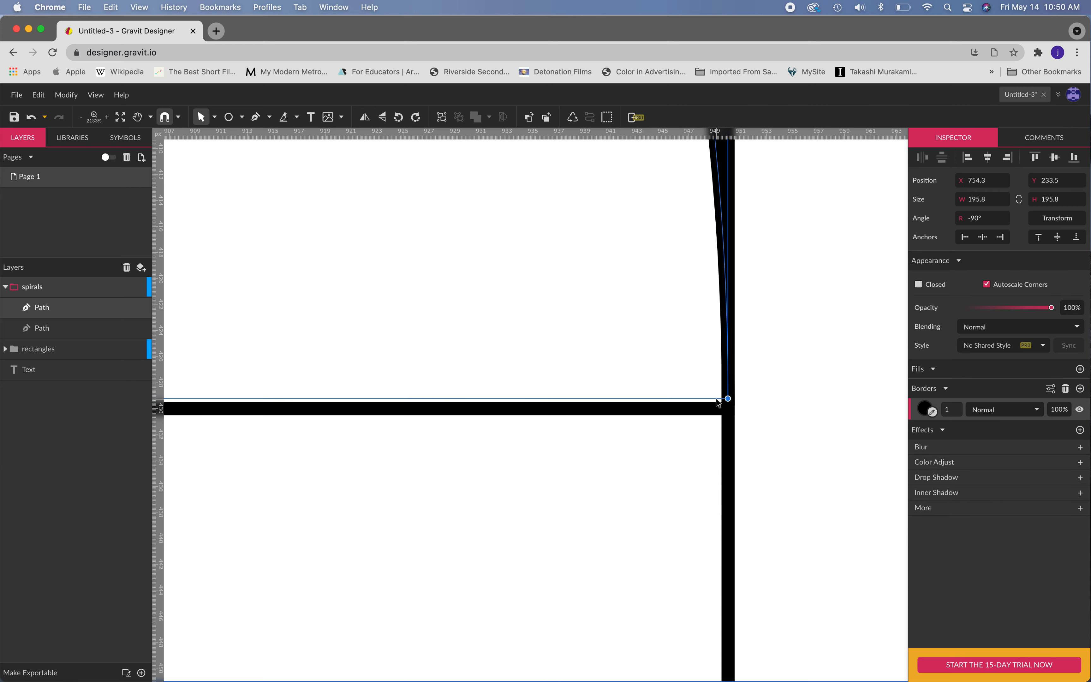
- Move the second arc horizontally to X 753.5 so its start sits on the centre of the dividing line
{"action": "scroll", "coordinate": [573, 363], "scroll_direction": "down", "scroll_amount": 4}
{"action": "key", "text": "space"}
{"action": "left_click_drag", "start_coordinate": [494, 265], "coordinate": [840, 665]}
{"action": "left_click_drag", "start_coordinate": [555, 310], "coordinate": [711, 606]}
{"action": "scroll", "coordinate": [565, 490], "scroll_direction": "down", "scroll_amount": 2}
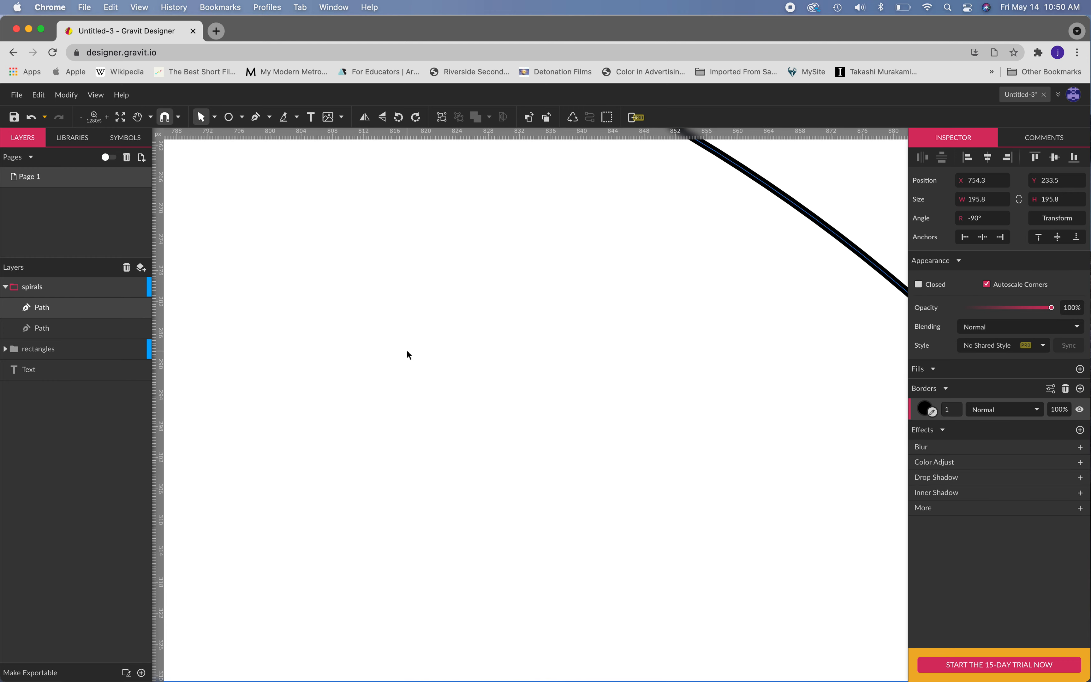
{"action": "scroll", "coordinate": [391, 334], "scroll_direction": "down", "scroll_amount": 5}
{"action": "scroll", "coordinate": [361, 293], "scroll_direction": "up", "scroll_amount": 4}
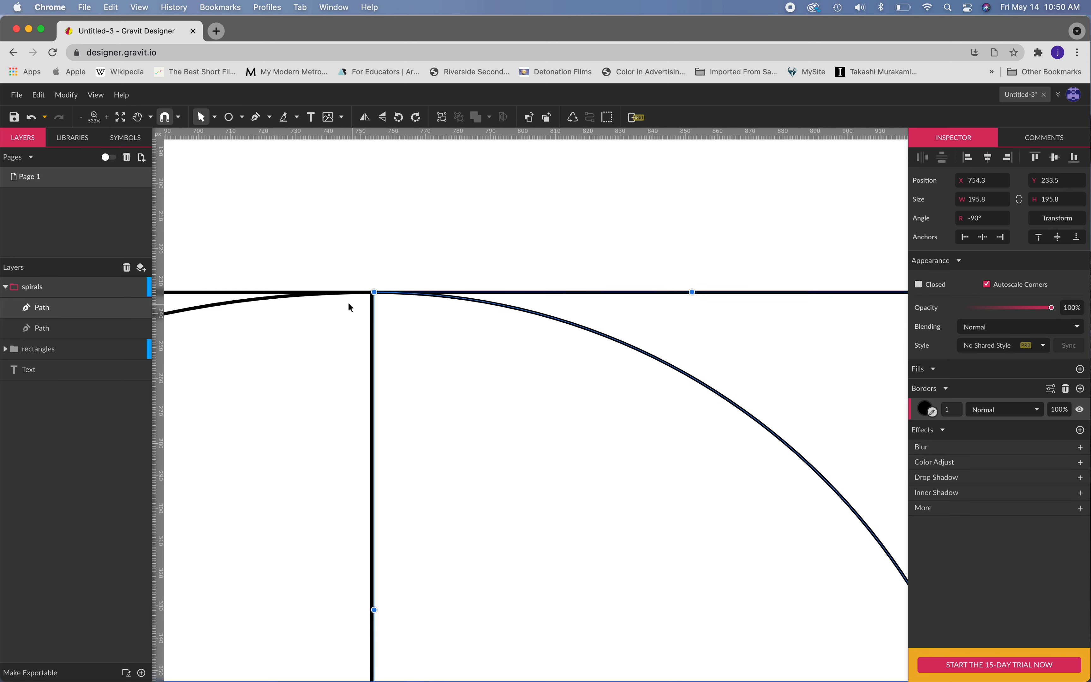
{"action": "scroll", "coordinate": [419, 307], "scroll_direction": "up", "scroll_amount": 5}
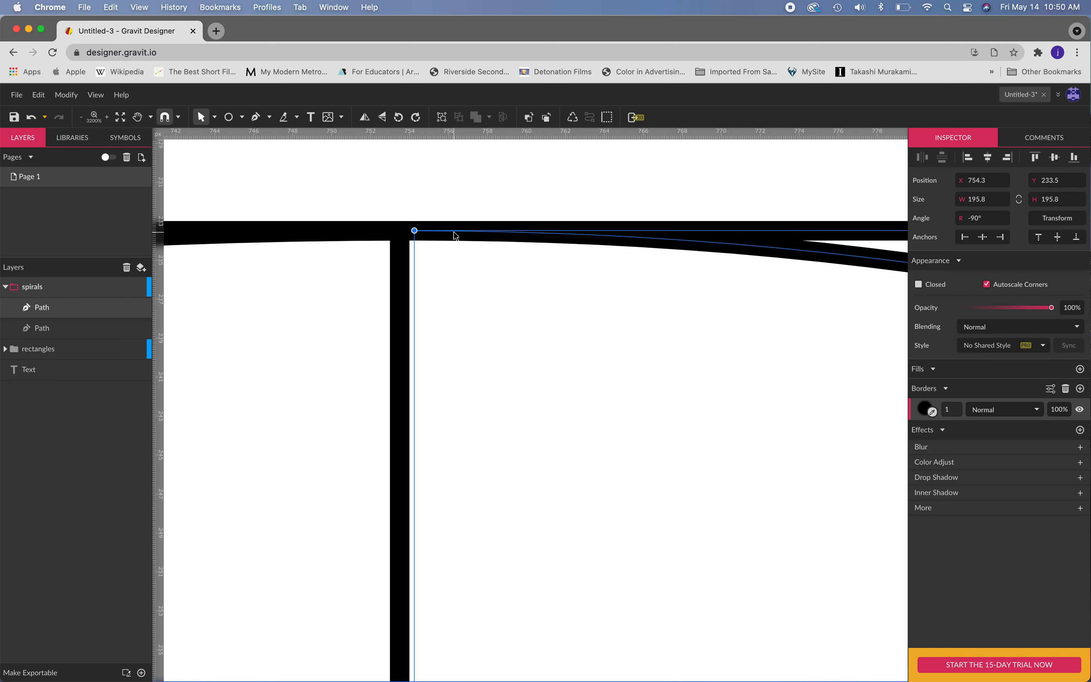
{"action": "left_click_drag", "start_coordinate": [455, 235], "coordinate": [441, 235]}
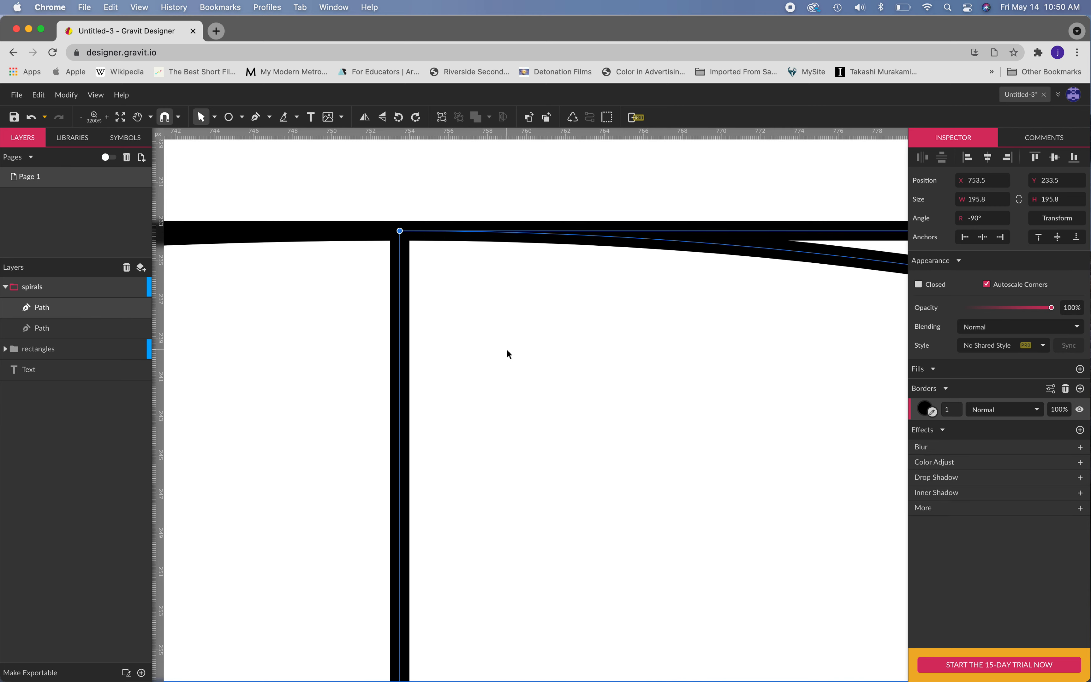
- Move the second arc to X 754.3, Y 234.2 so its lower end meets the centre of the square's corner lines
{"action": "scroll", "coordinate": [507, 353], "scroll_direction": "down", "scroll_amount": 15}
{"action": "scroll", "coordinate": [668, 553], "scroll_direction": "up", "scroll_amount": 15}
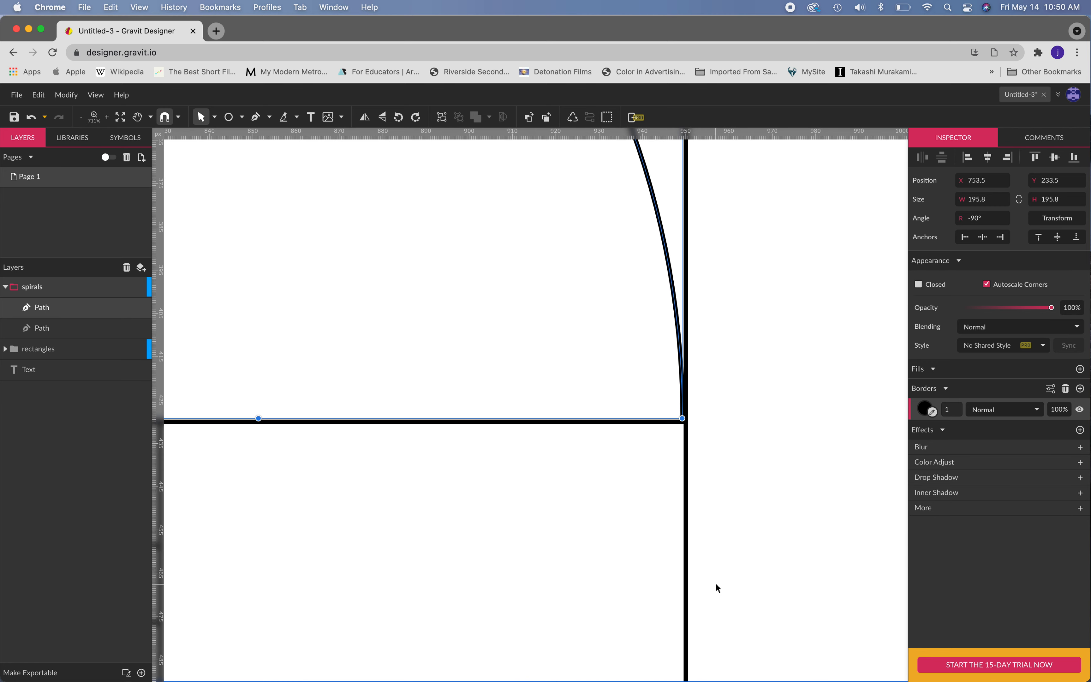
{"action": "scroll", "coordinate": [710, 381], "scroll_direction": "up", "scroll_amount": 3}
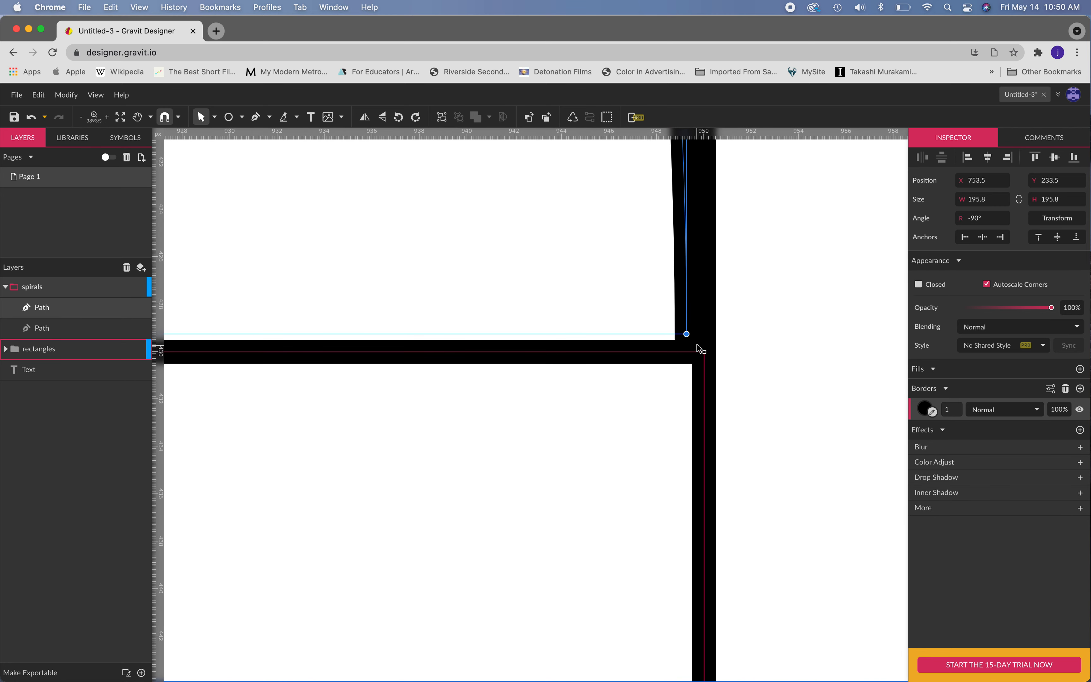
{"action": "left_click_drag", "start_coordinate": [687, 333], "coordinate": [705, 350]}
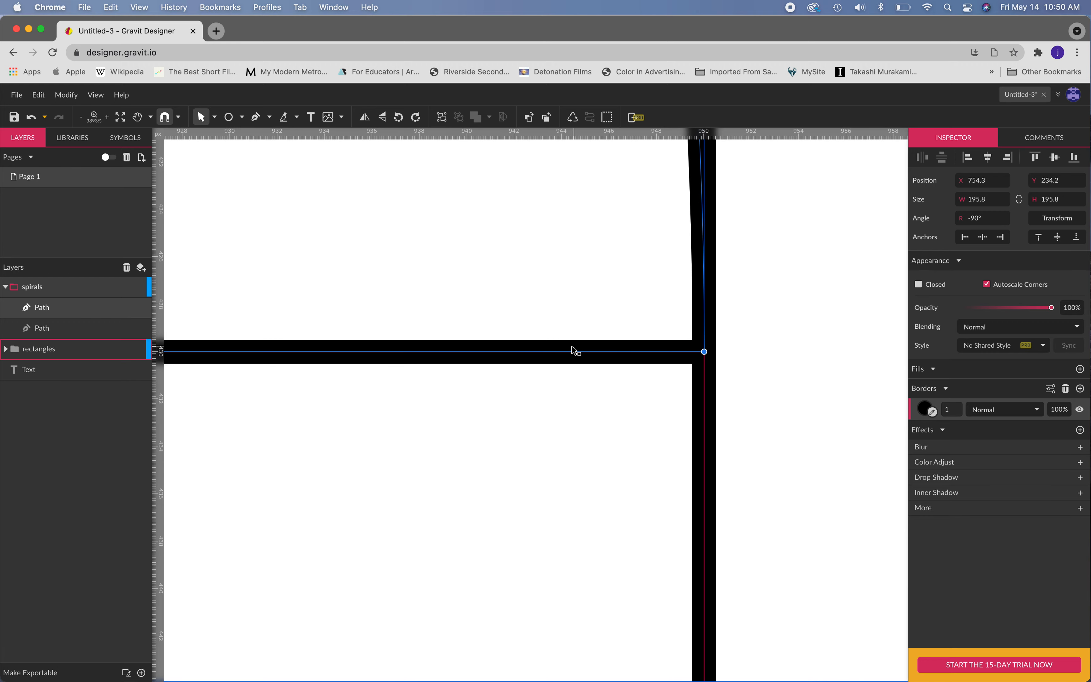
- Enlarge the second arc to 196.5 px by pulling its start corner to X 753.5, Y 233.5 at the large arc's end
{"action": "scroll", "coordinate": [575, 350], "scroll_direction": "down", "scroll_amount": 8}
{"action": "scroll", "coordinate": [575, 350], "scroll_direction": "down", "scroll_amount": 3}
{"action": "key", "text": "h"}
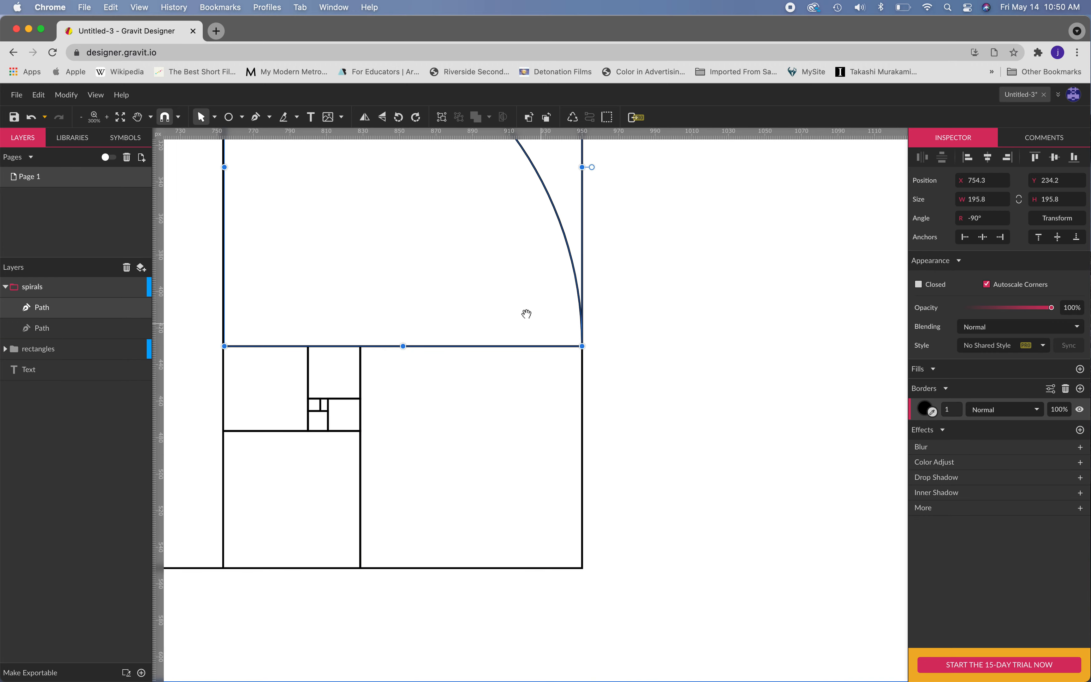
{"action": "left_click_drag", "start_coordinate": [526, 312], "coordinate": [654, 473]}
{"action": "scroll", "coordinate": [640, 467], "scroll_direction": "up", "scroll_amount": 1}
{"action": "key", "text": "v"}
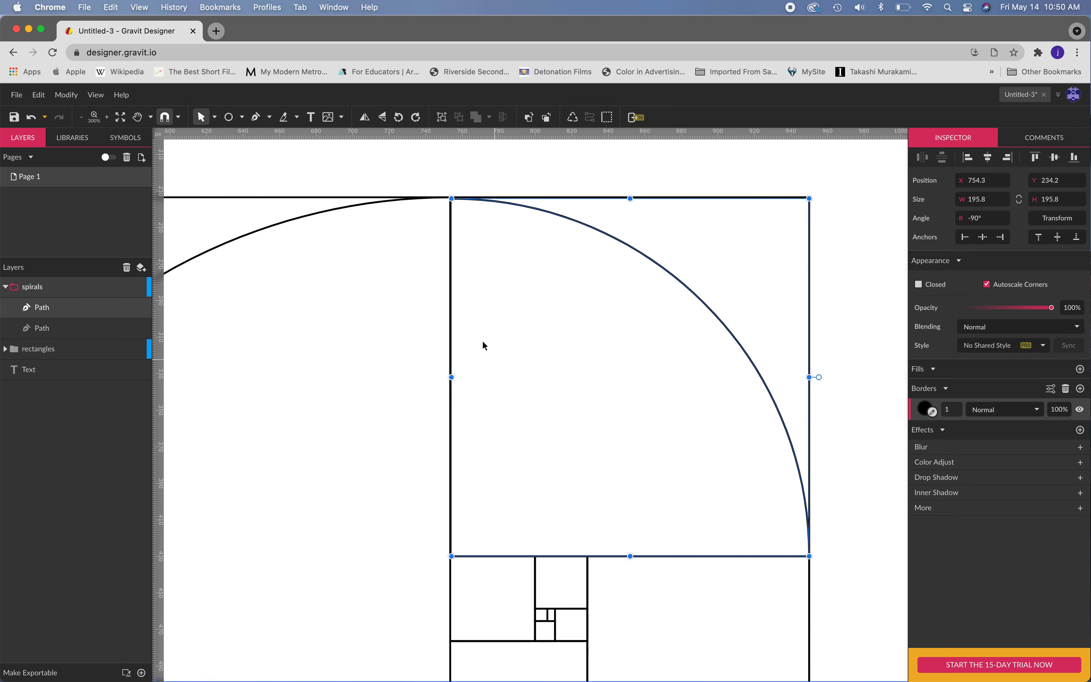
{"action": "scroll", "coordinate": [452, 198], "scroll_direction": "up", "scroll_amount": 7}
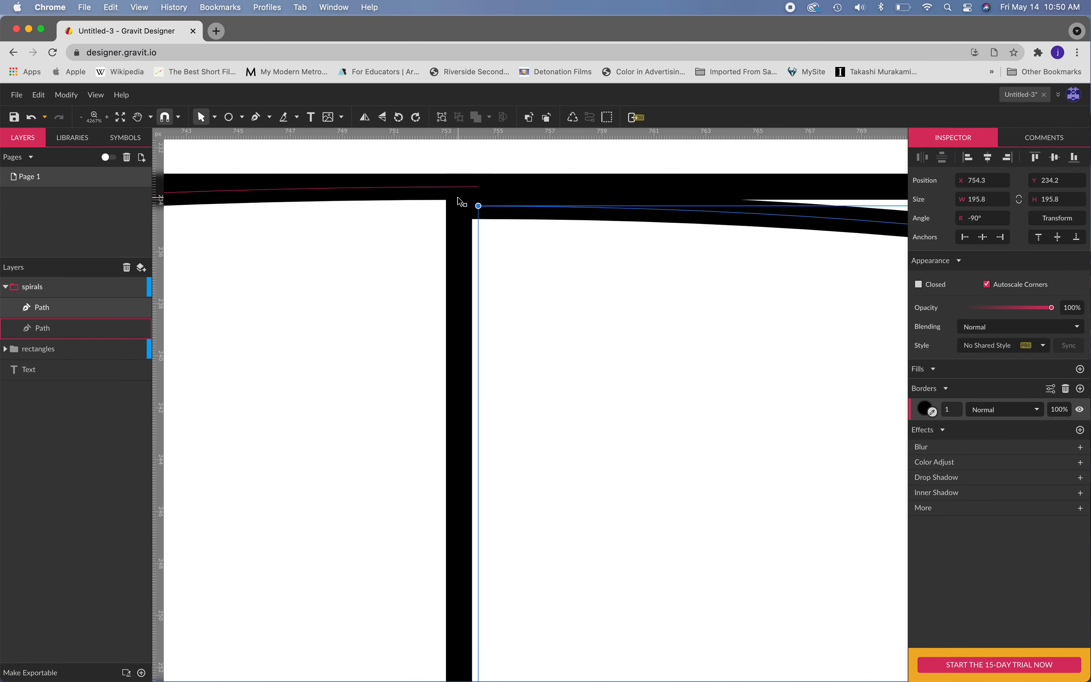
{"action": "scroll", "coordinate": [460, 202], "scroll_direction": "up", "scroll_amount": 2}
{"action": "left_click_drag", "start_coordinate": [497, 213], "coordinate": [460, 178]}
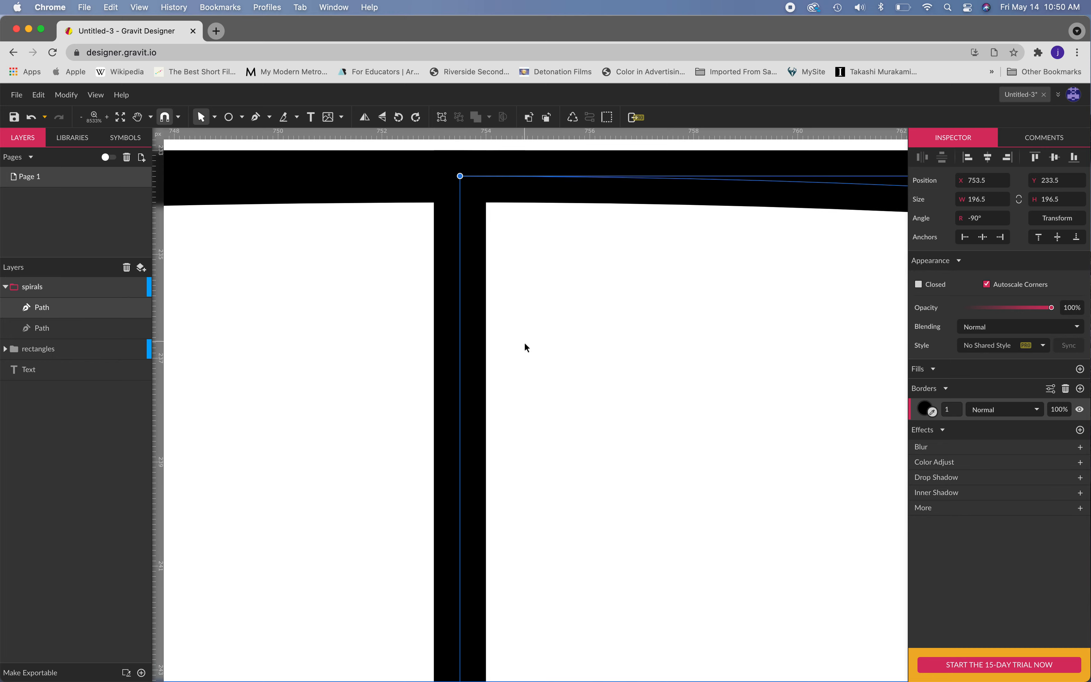
- Inspect the second arc's lower end against the square's corner lines and clear the selection
{"action": "scroll", "coordinate": [526, 347], "scroll_direction": "down", "scroll_amount": 10}
{"action": "scroll", "coordinate": [645, 509], "scroll_direction": "right", "scroll_amount": 5}
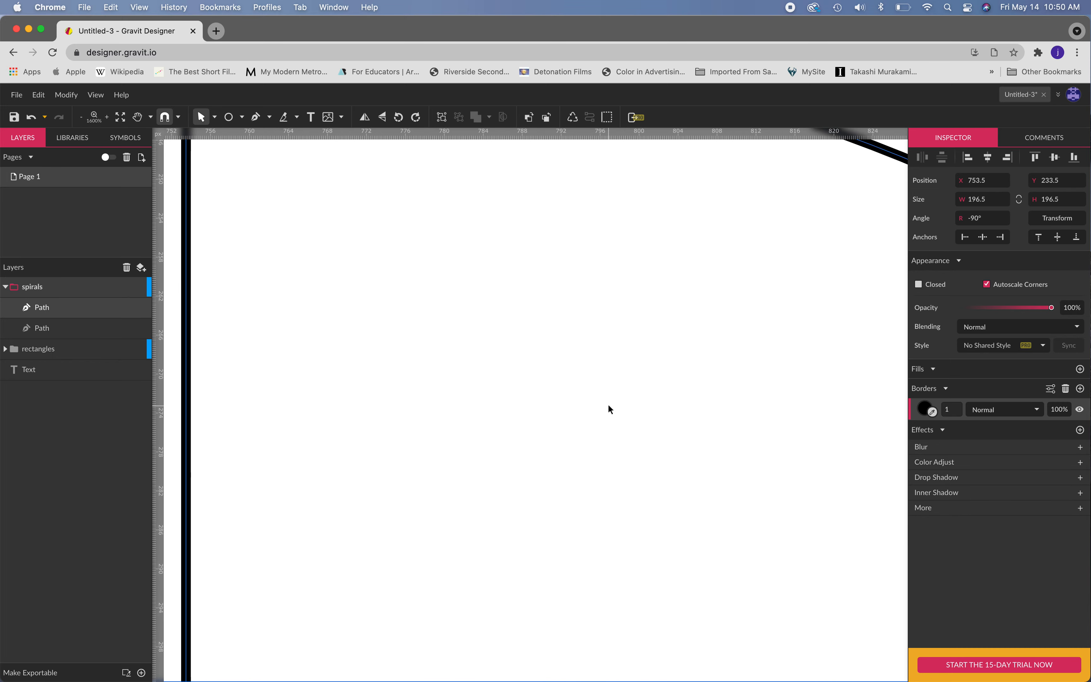
{"action": "scroll", "coordinate": [609, 409], "scroll_direction": "down", "scroll_amount": 10}
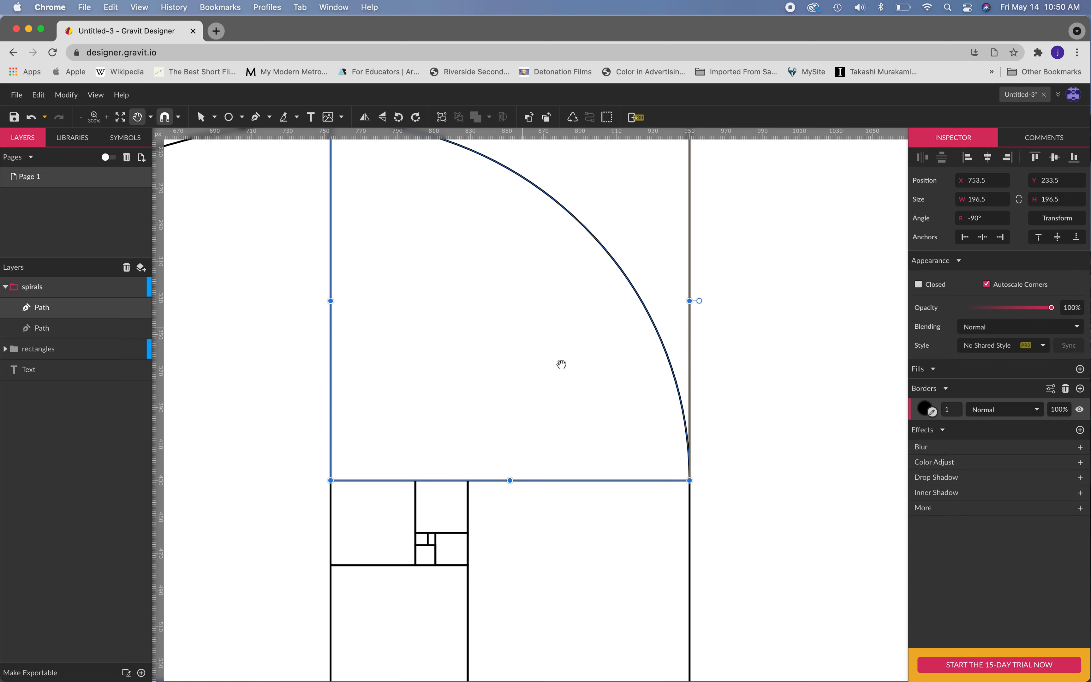
{"action": "scroll", "coordinate": [681, 518], "scroll_direction": "up", "scroll_amount": 15}
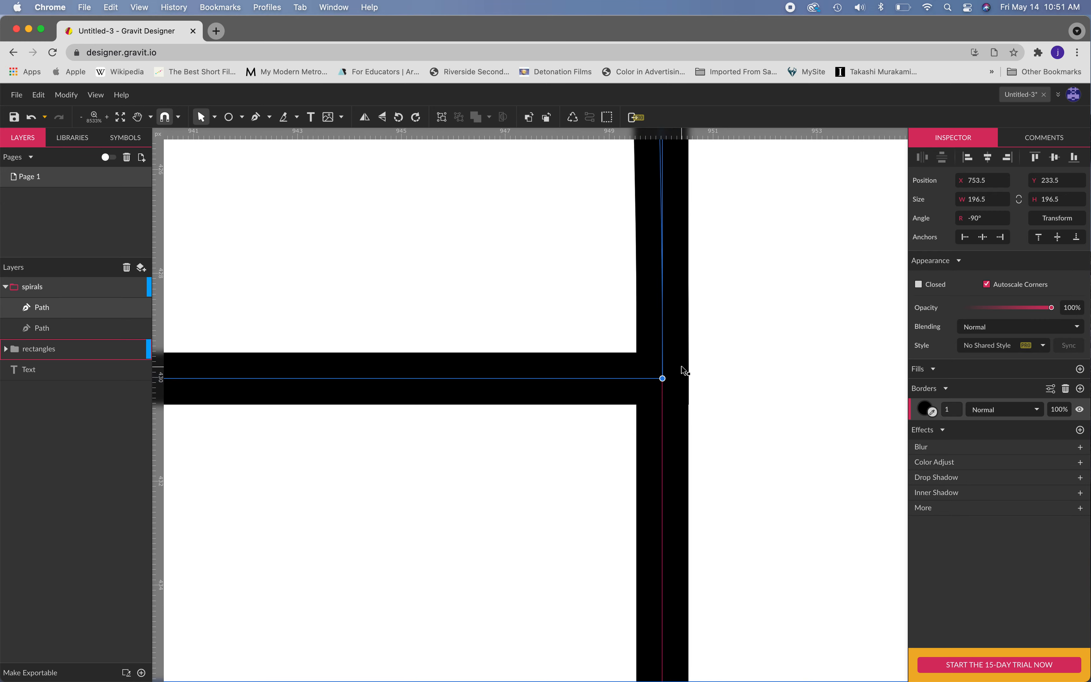
{"action": "scroll", "coordinate": [683, 371], "scroll_direction": "down", "scroll_amount": 15}
{"action": "scroll", "coordinate": [681, 372], "scroll_direction": "up", "scroll_amount": 3}
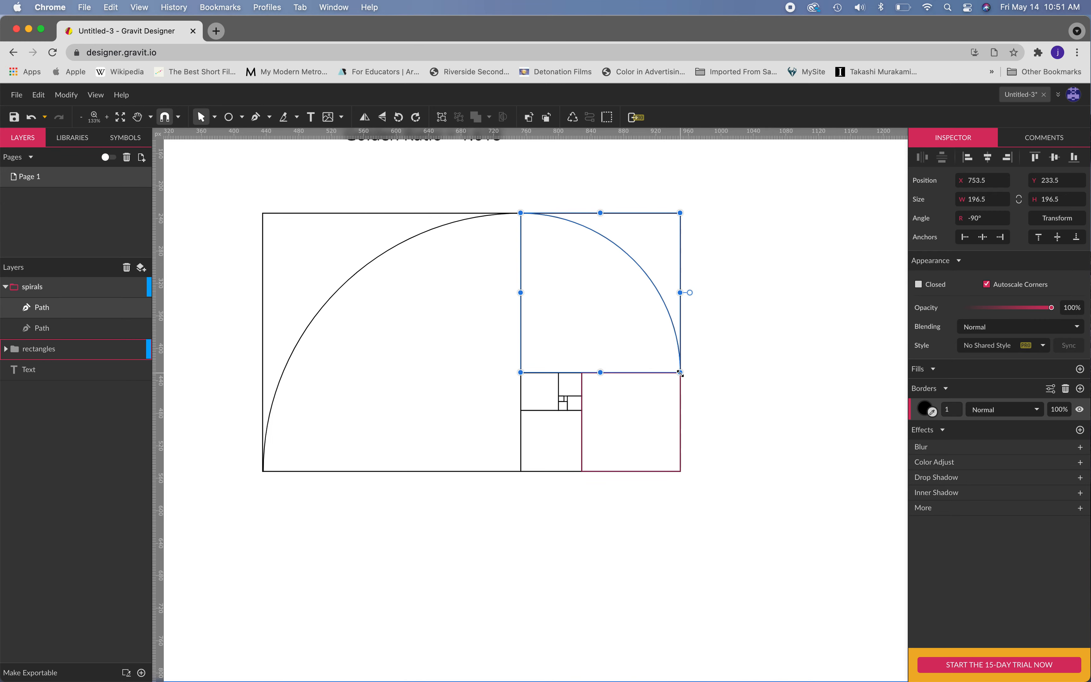
{"action": "scroll", "coordinate": [680, 373], "scroll_direction": "up", "scroll_amount": 3}
{"action": "scroll", "coordinate": [704, 375], "scroll_direction": "down", "scroll_amount": 5}
{"action": "left_click", "coordinate": [758, 316]}
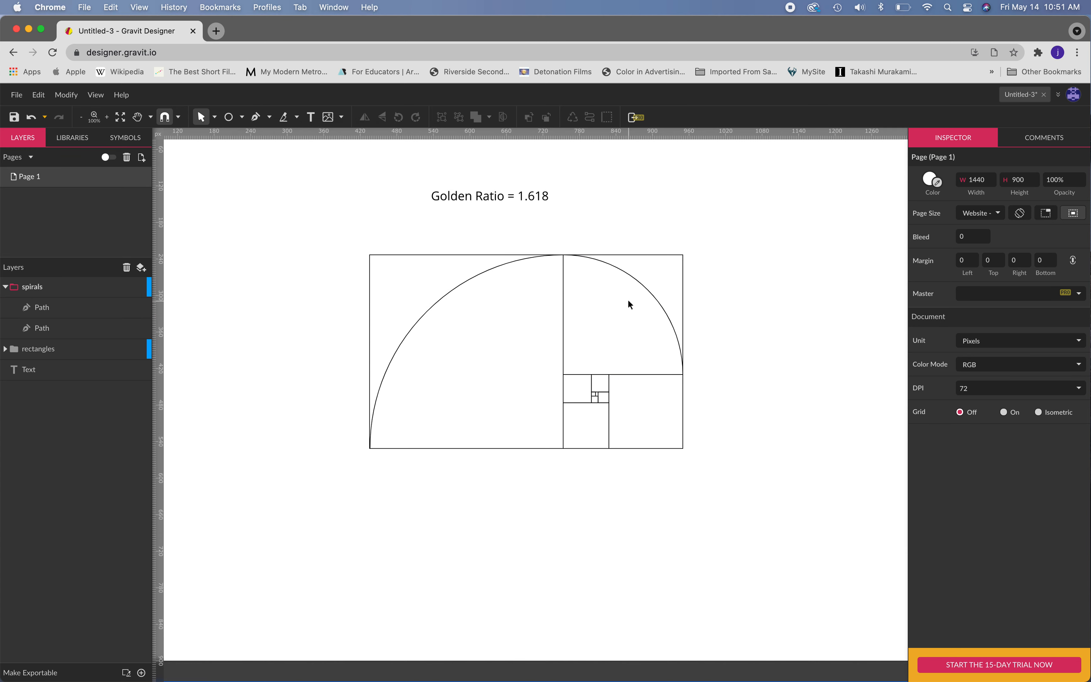
- Duplicate the second quarter arc
{"action": "left_click", "coordinate": [640, 284]}
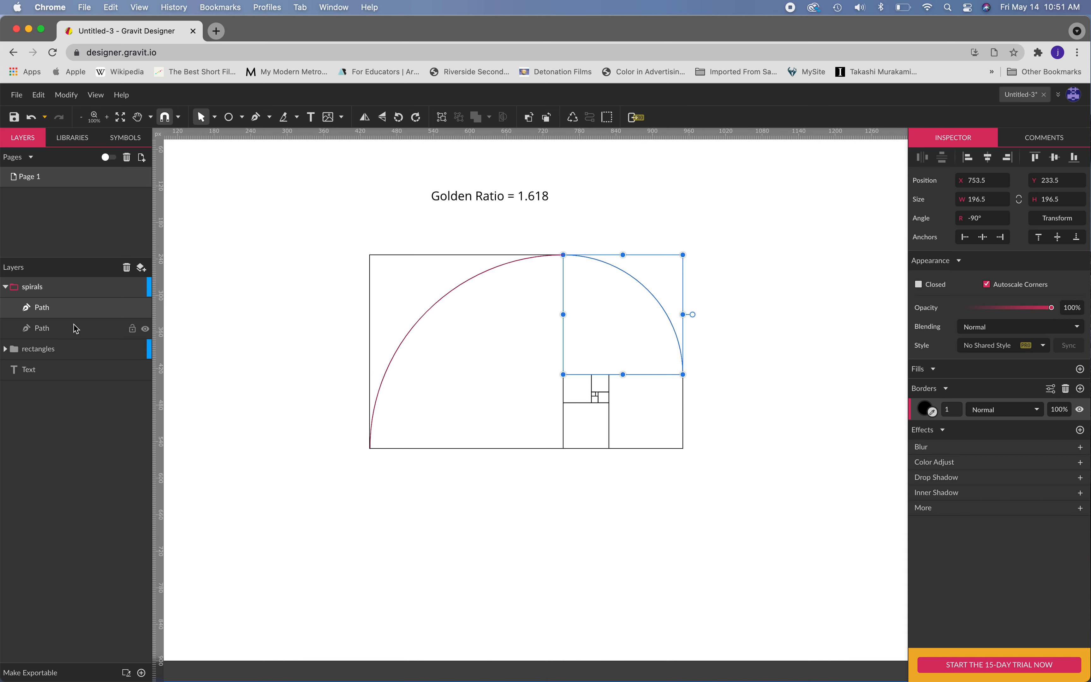
{"action": "key", "text": "super+d"}
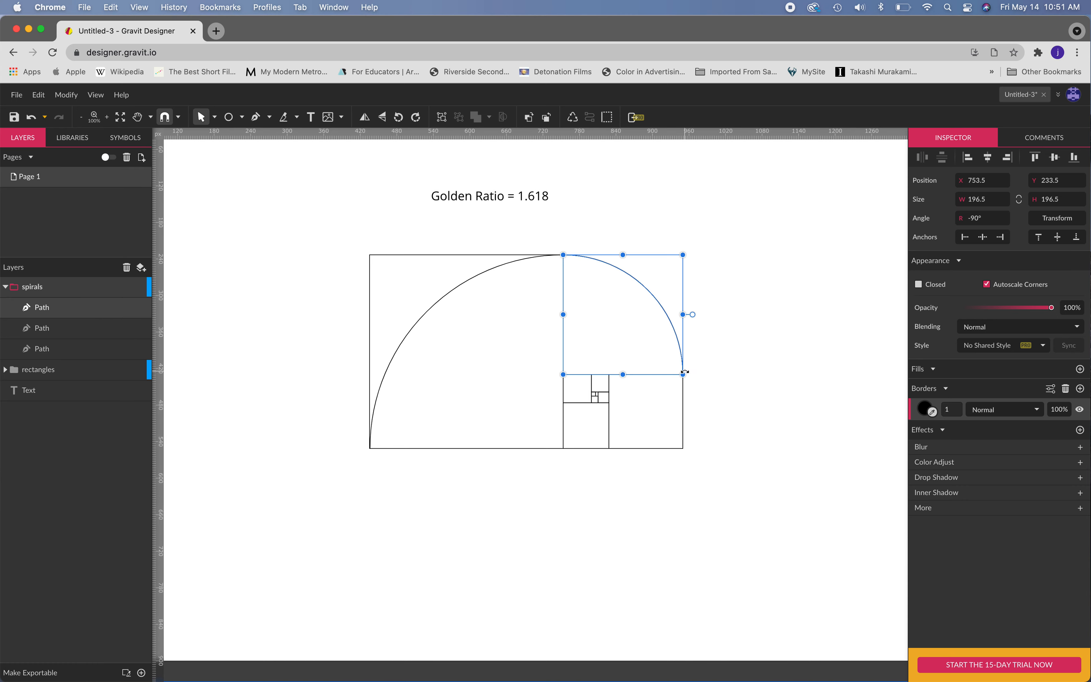
{"action": "left_click", "coordinate": [693, 315]}
{"action": "left_click_drag", "start_coordinate": [693, 314], "coordinate": [599, 478]}
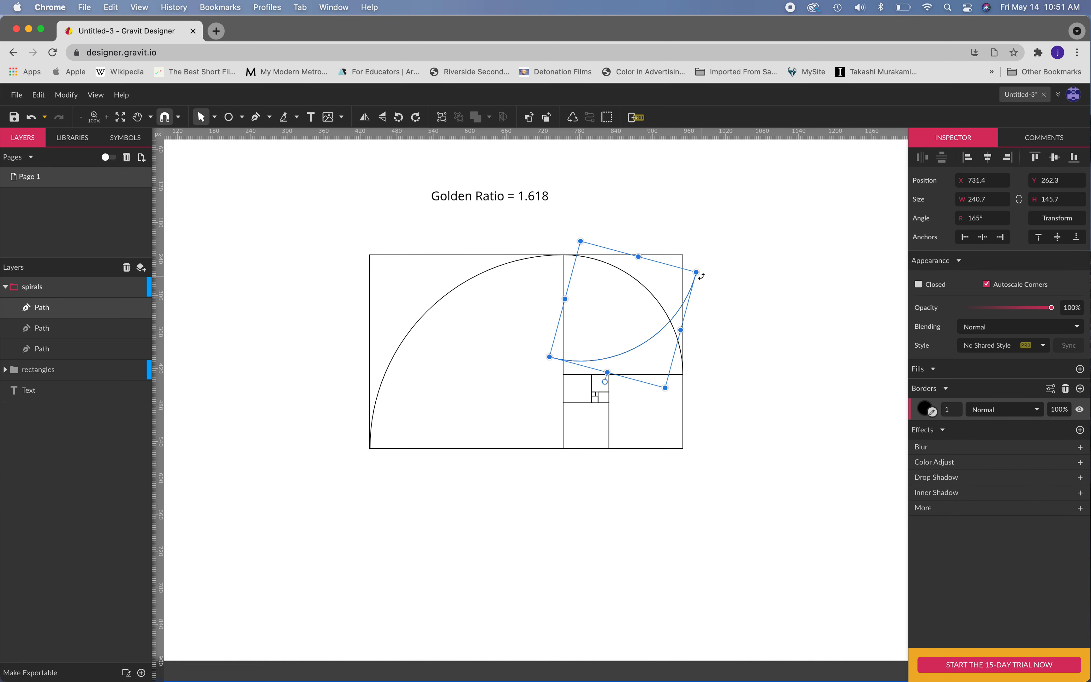
{"action": "key", "text": "super+z"}
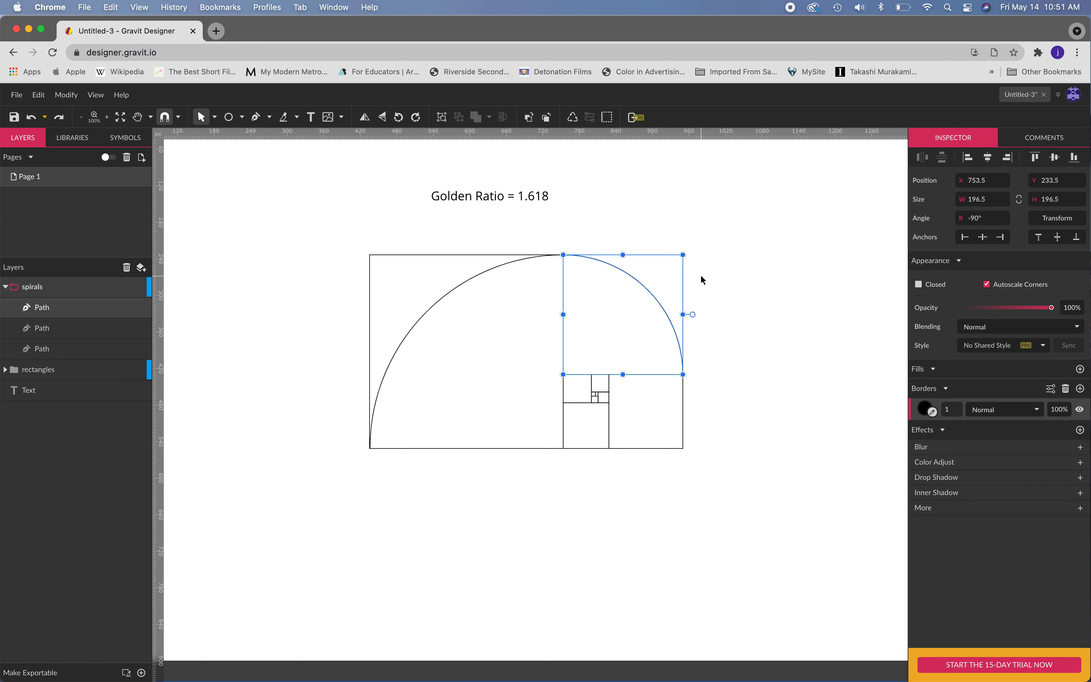
- Rotate the new arc copy to 180° and move it directly below the second arc at X 753.5, Y 430
{"action": "left_click", "coordinate": [693, 315]}
{"action": "left_click_drag", "start_coordinate": [693, 315], "coordinate": [638, 428]}
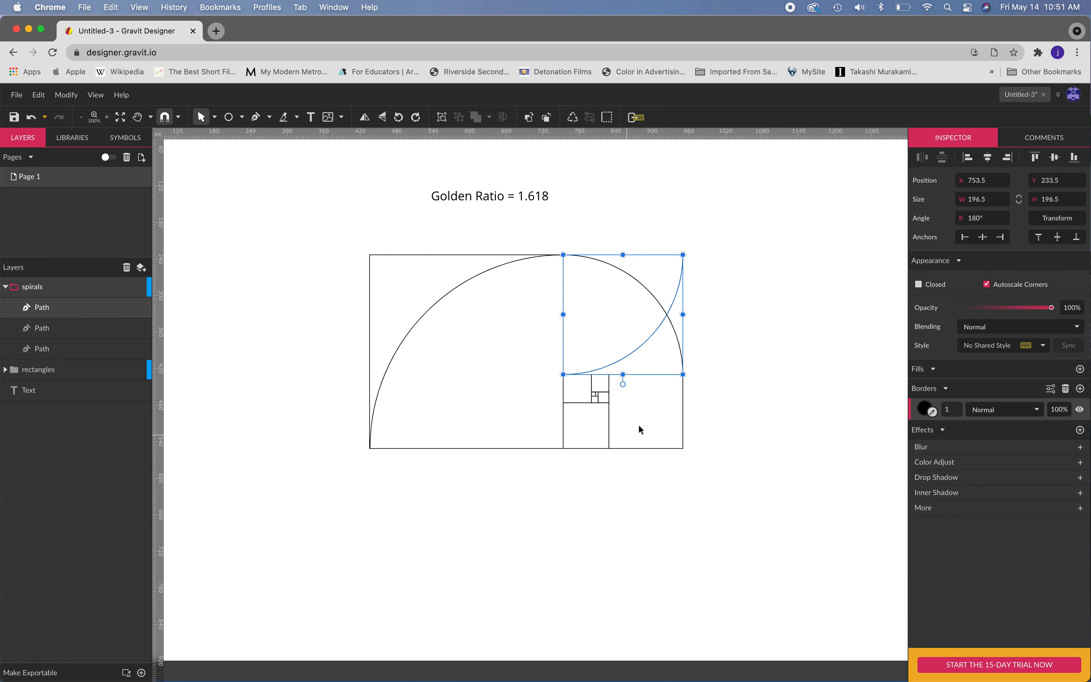
{"action": "left_click_drag", "start_coordinate": [650, 338], "coordinate": [641, 460]}
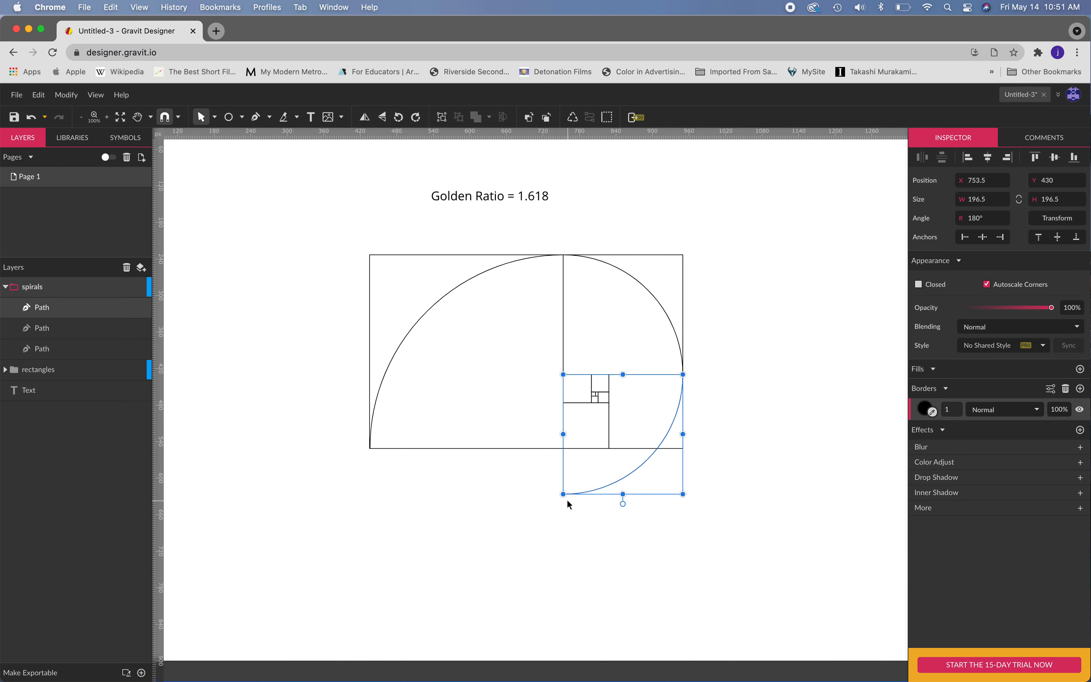
- Scale the third arc to 121.5 px to fit the third-largest square and check its ends against the corners
{"action": "scroll", "coordinate": [569, 504], "scroll_direction": "up", "scroll_amount": 5}
{"action": "left_click_drag", "start_coordinate": [522, 483], "coordinate": [636, 370]}
{"action": "scroll", "coordinate": [646, 370], "scroll_direction": "up", "scroll_amount": 10}
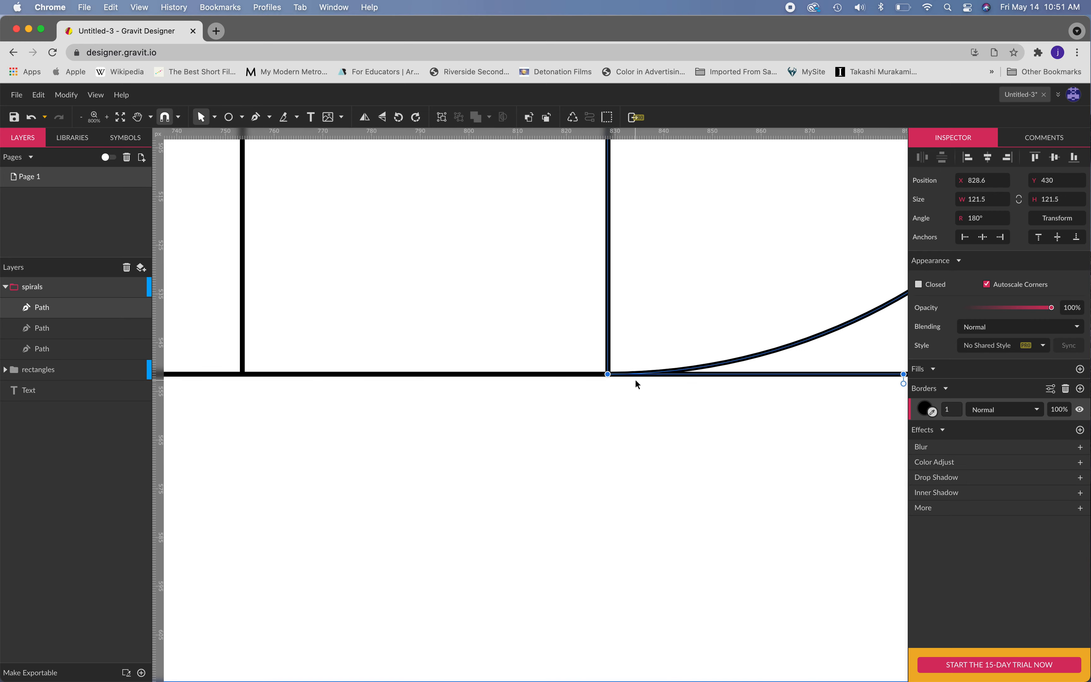
{"action": "scroll", "coordinate": [608, 382], "scroll_direction": "down", "scroll_amount": 10}
{"action": "scroll", "coordinate": [785, 244], "scroll_direction": "up", "scroll_amount": 10}
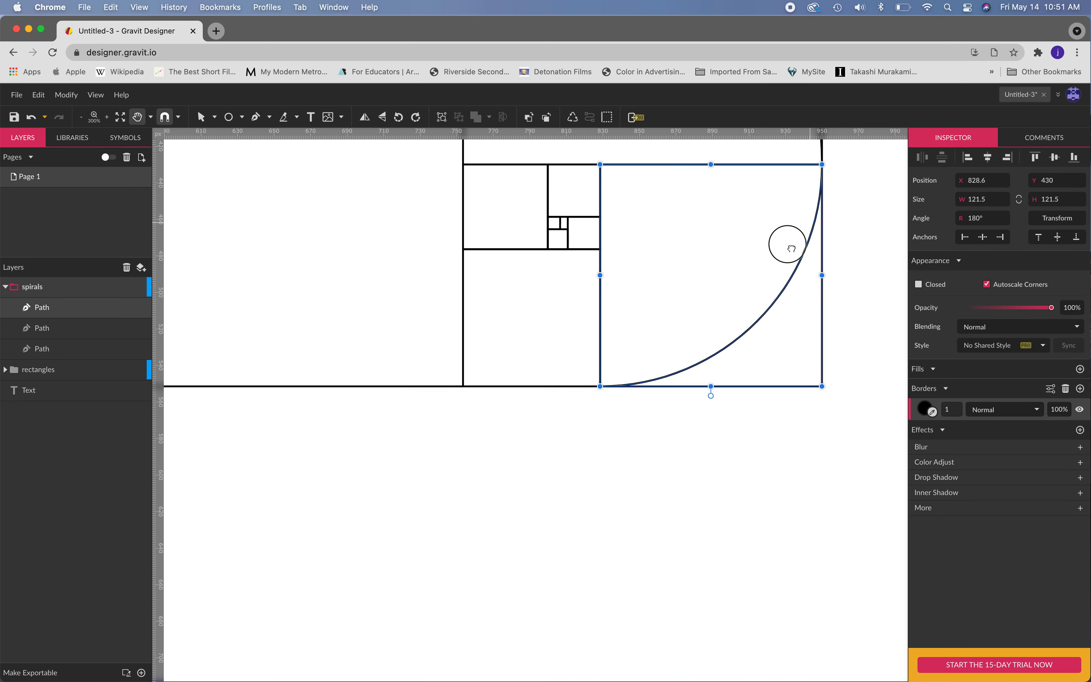
{"action": "scroll", "coordinate": [711, 286], "scroll_direction": "down", "scroll_amount": 10}
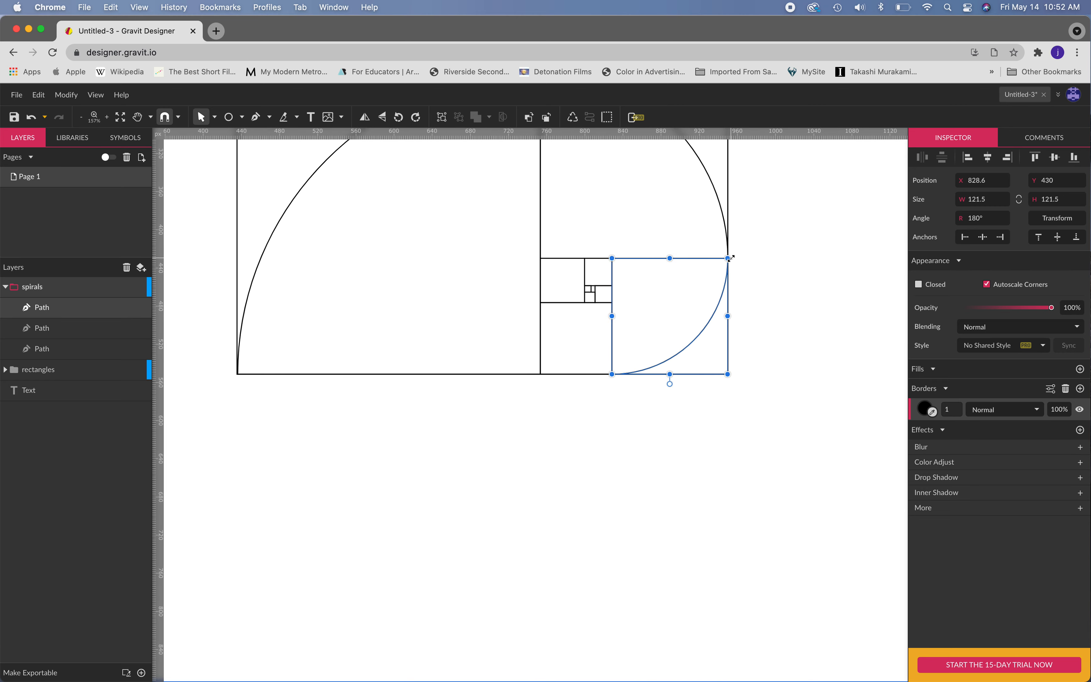
- Duplicate the third arc, move the copy to X 707.1, Y 430 and rotate it to 90°
{"action": "key", "text": "super+d"}
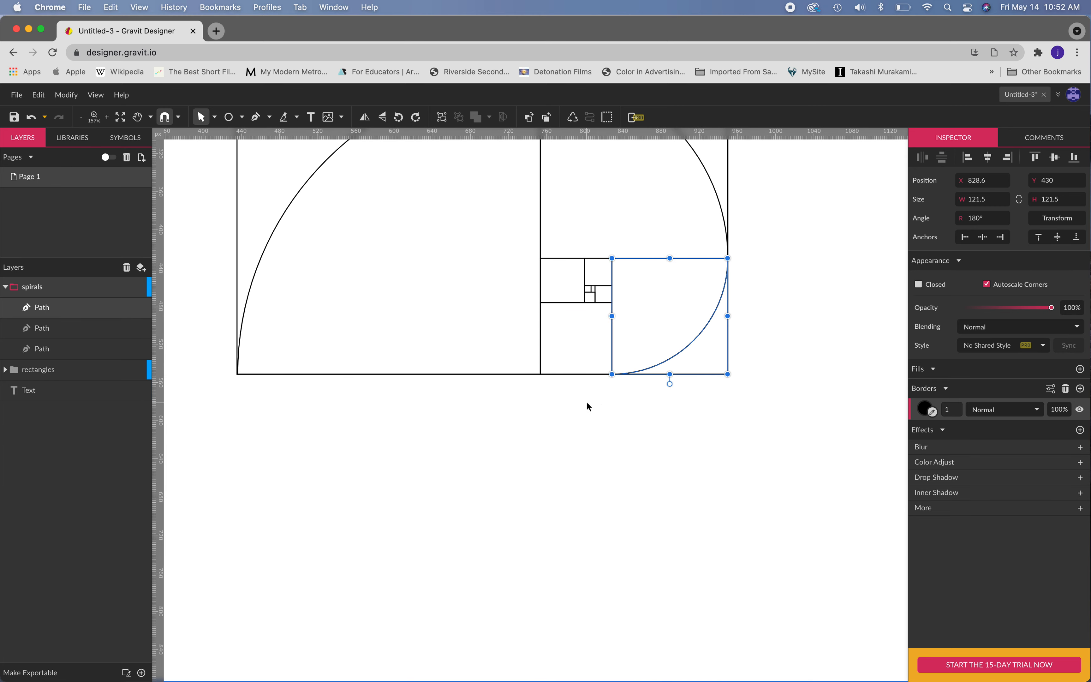
{"action": "left_click", "coordinate": [696, 341]}
{"action": "left_click_drag", "start_coordinate": [696, 341], "coordinate": [578, 339]}
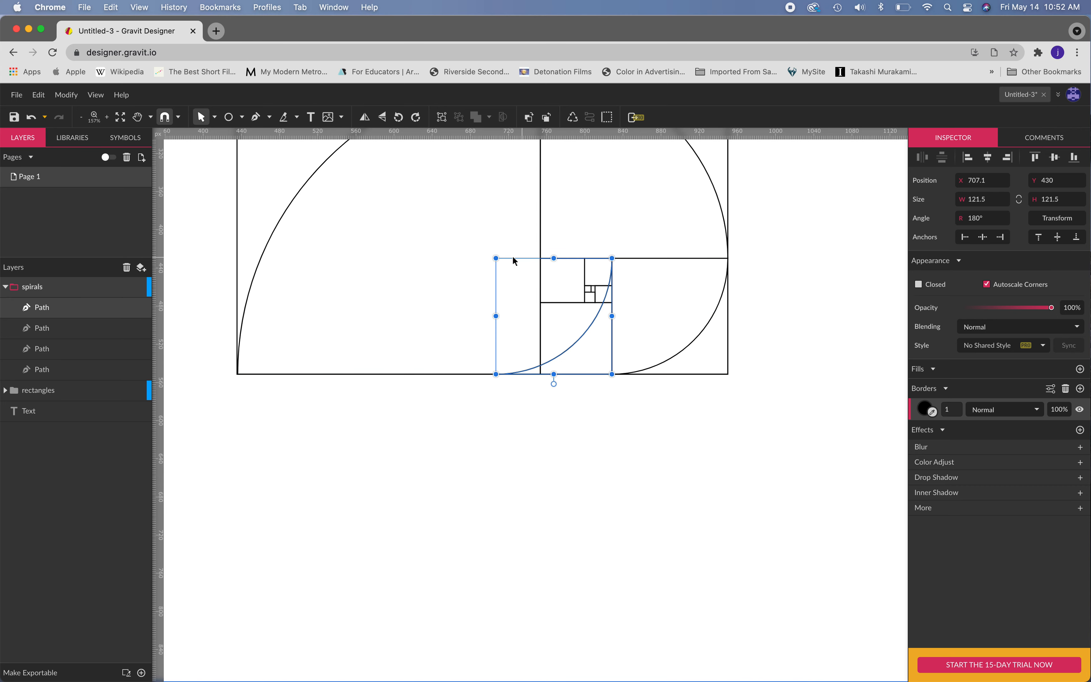
{"action": "left_click_drag", "start_coordinate": [494, 250], "coordinate": [638, 243]}
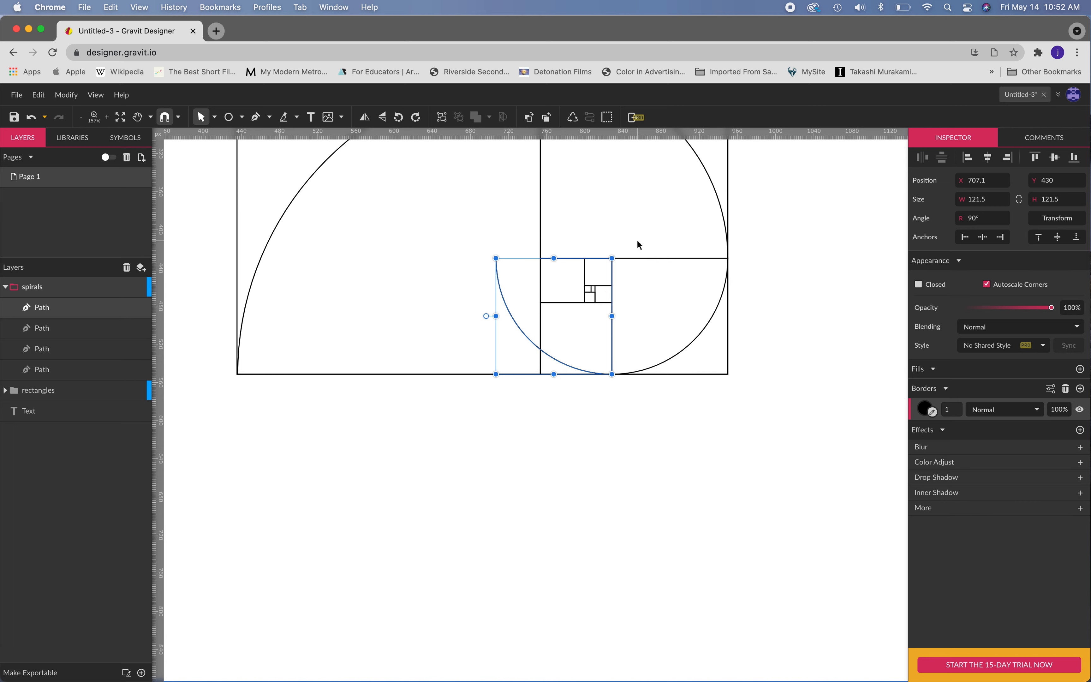
- Scale the fourth arc to 75.1 px to fit the fourth-largest square at X 753.5, Y 476.4, and clear the selection
{"action": "scroll", "coordinate": [608, 409], "scroll_direction": "up", "scroll_amount": 5}
{"action": "scroll", "coordinate": [618, 370], "scroll_direction": "down", "scroll_amount": 5}
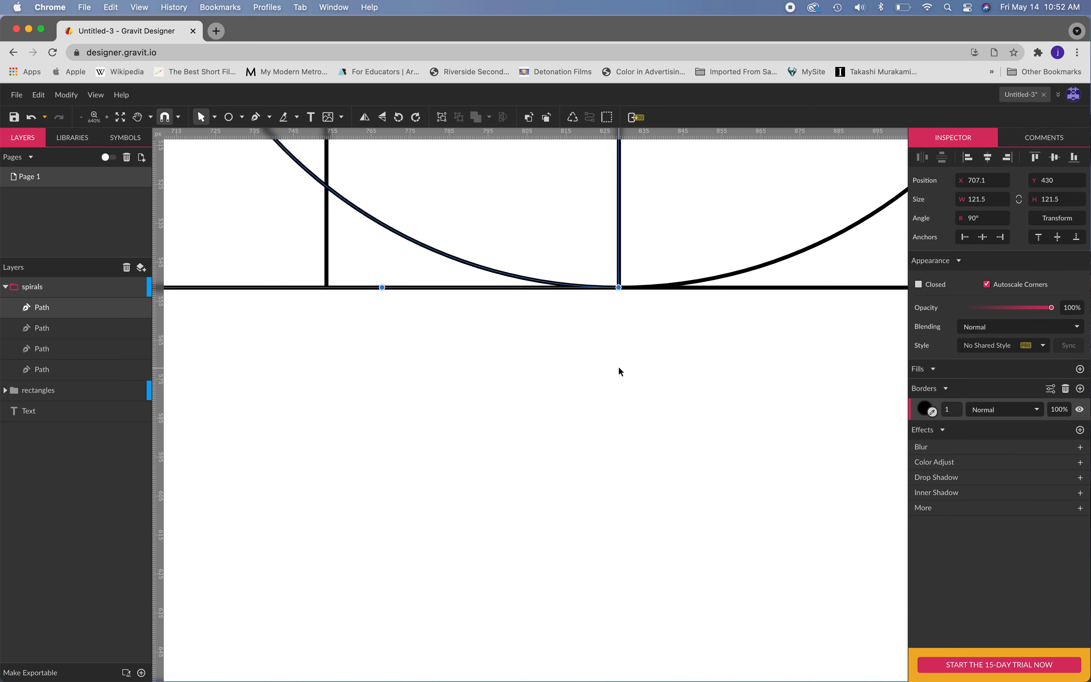
{"action": "scroll", "coordinate": [544, 242], "scroll_direction": "up", "scroll_amount": 3}
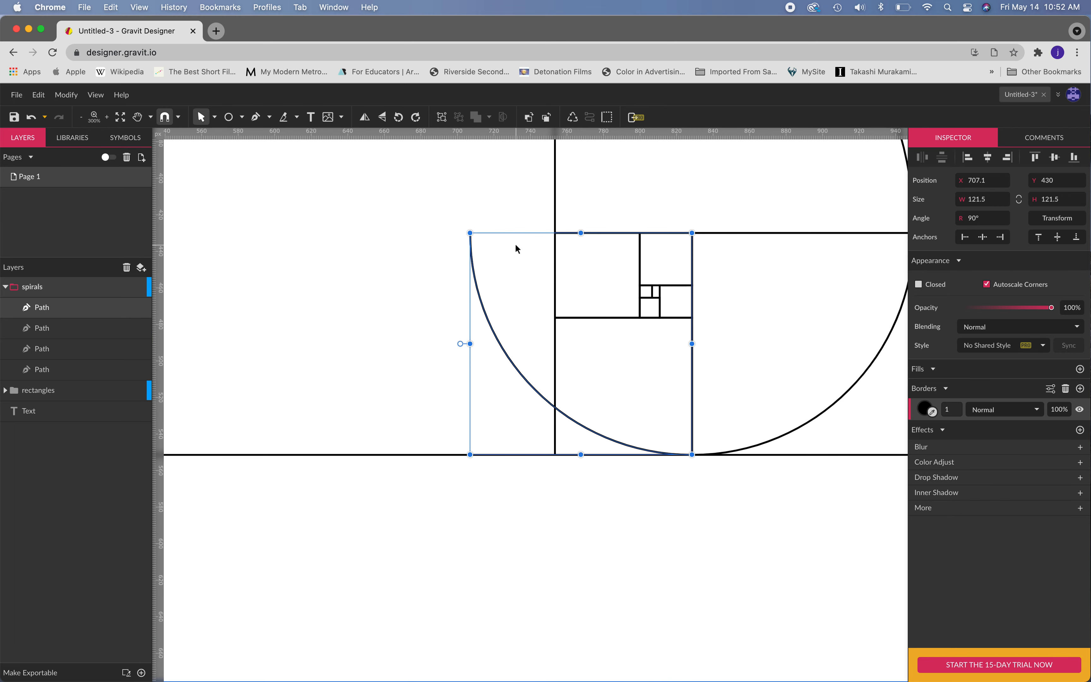
{"action": "left_click_drag", "start_coordinate": [470, 233], "coordinate": [556, 318]}
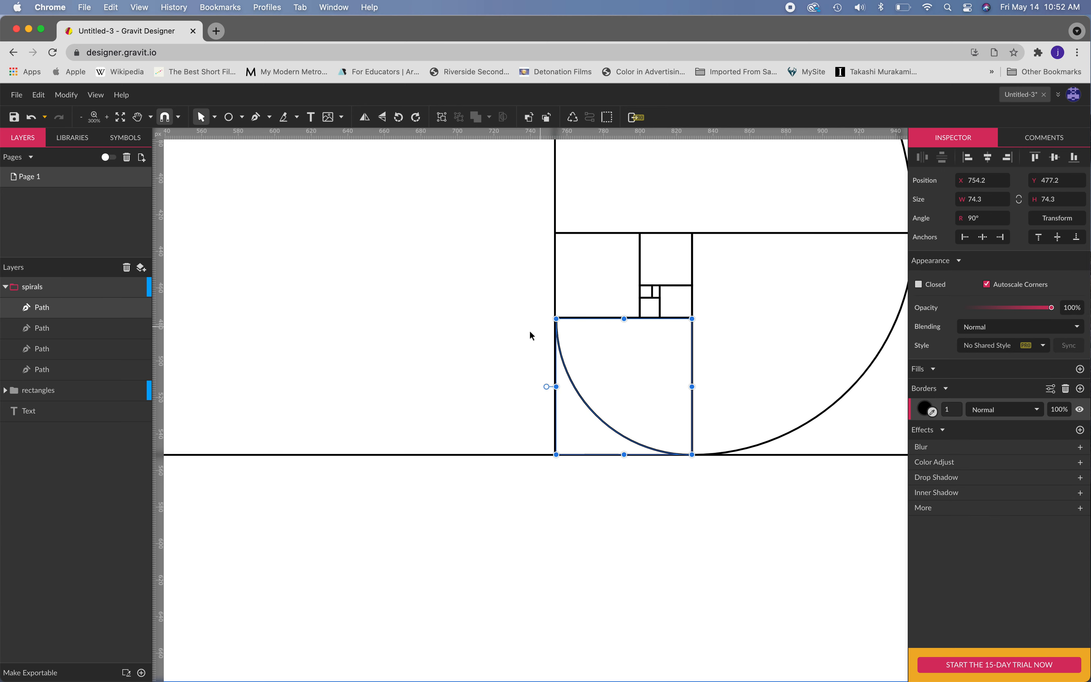
{"action": "scroll", "coordinate": [557, 318], "scroll_direction": "up", "scroll_amount": 10}
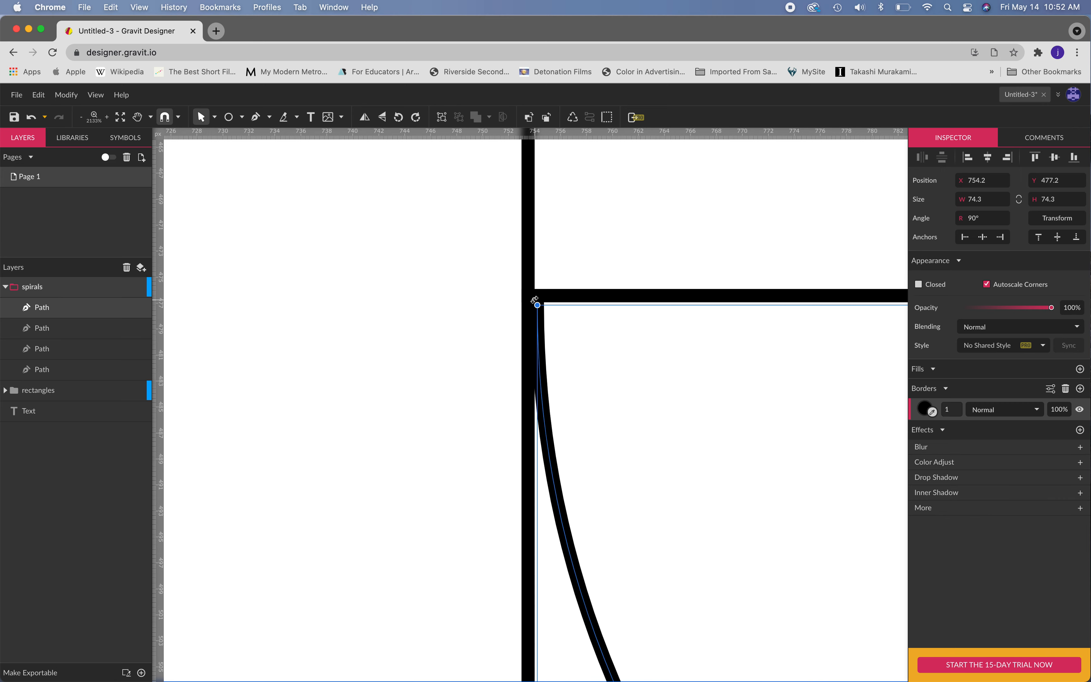
{"action": "left_click_drag", "start_coordinate": [536, 304], "coordinate": [529, 297]}
{"action": "scroll", "coordinate": [435, 339], "scroll_direction": "down", "scroll_amount": 10}
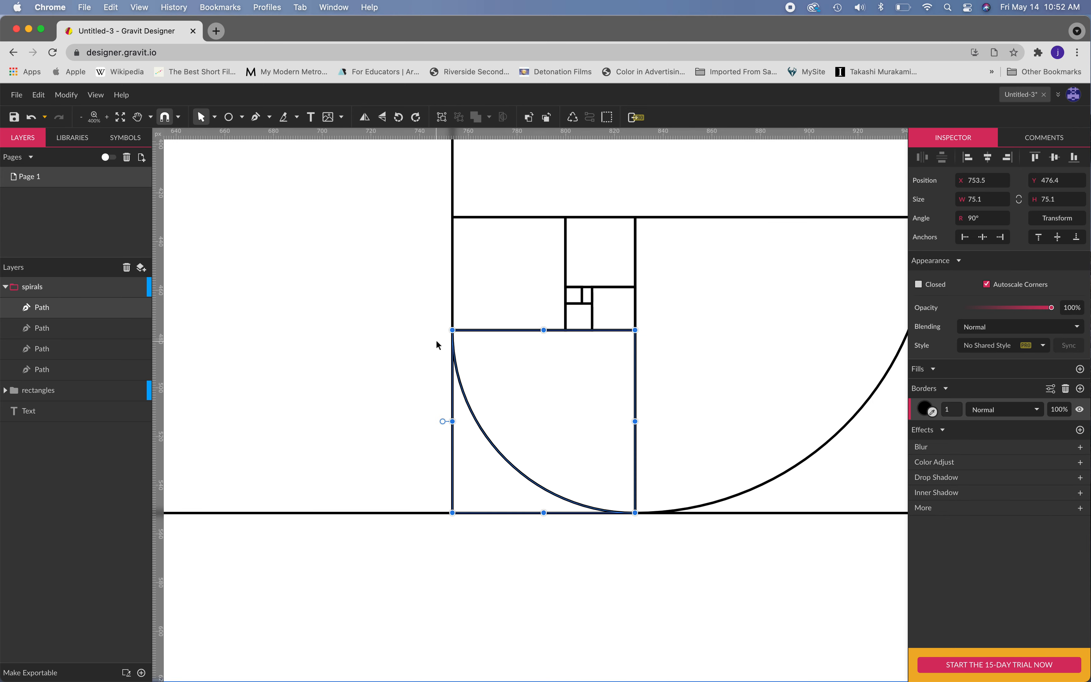
{"action": "left_click", "coordinate": [531, 504]}
{"action": "scroll", "coordinate": [514, 478], "scroll_direction": "down", "scroll_amount": 4}
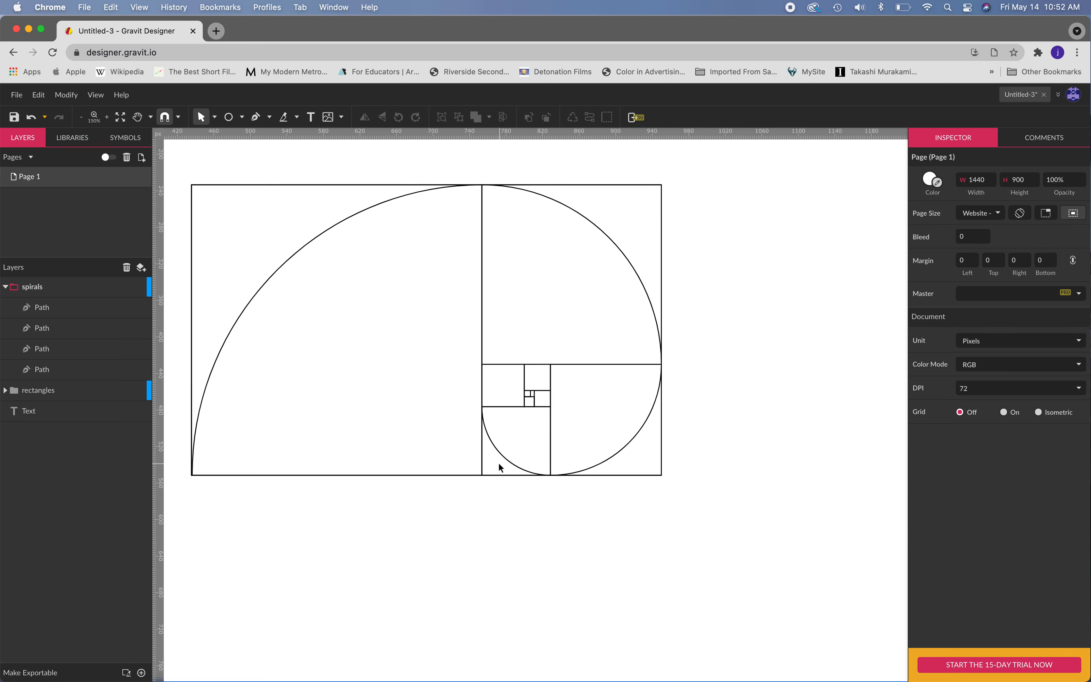
{"action": "scroll", "coordinate": [497, 462], "scroll_direction": "up", "scroll_amount": 10}
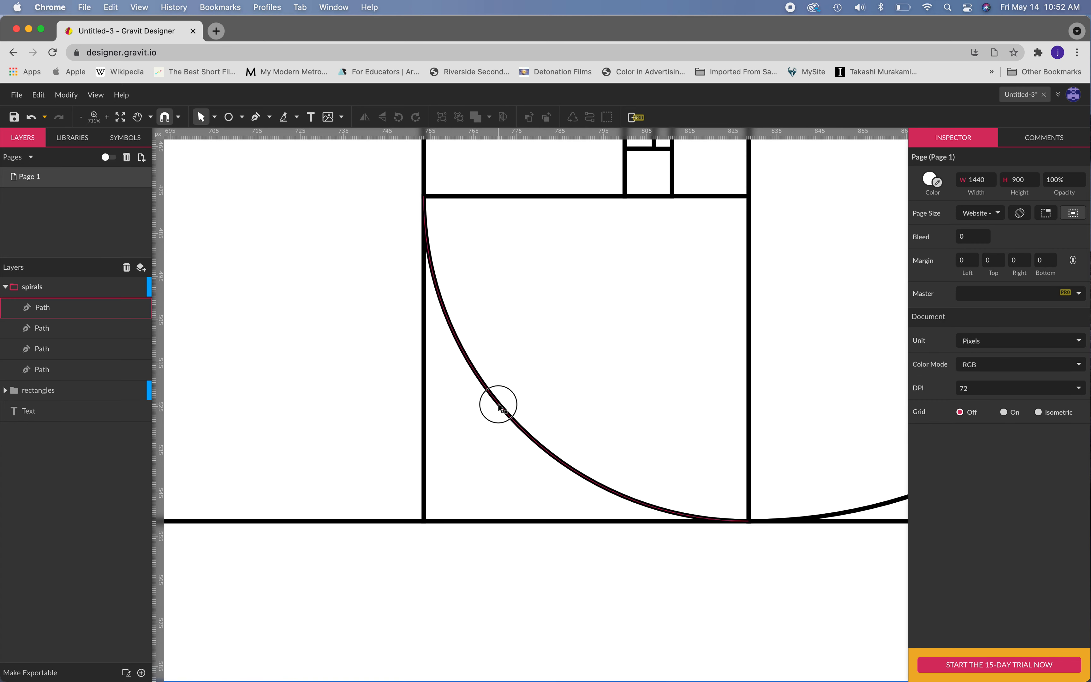
{"action": "left_click", "coordinate": [498, 406]}
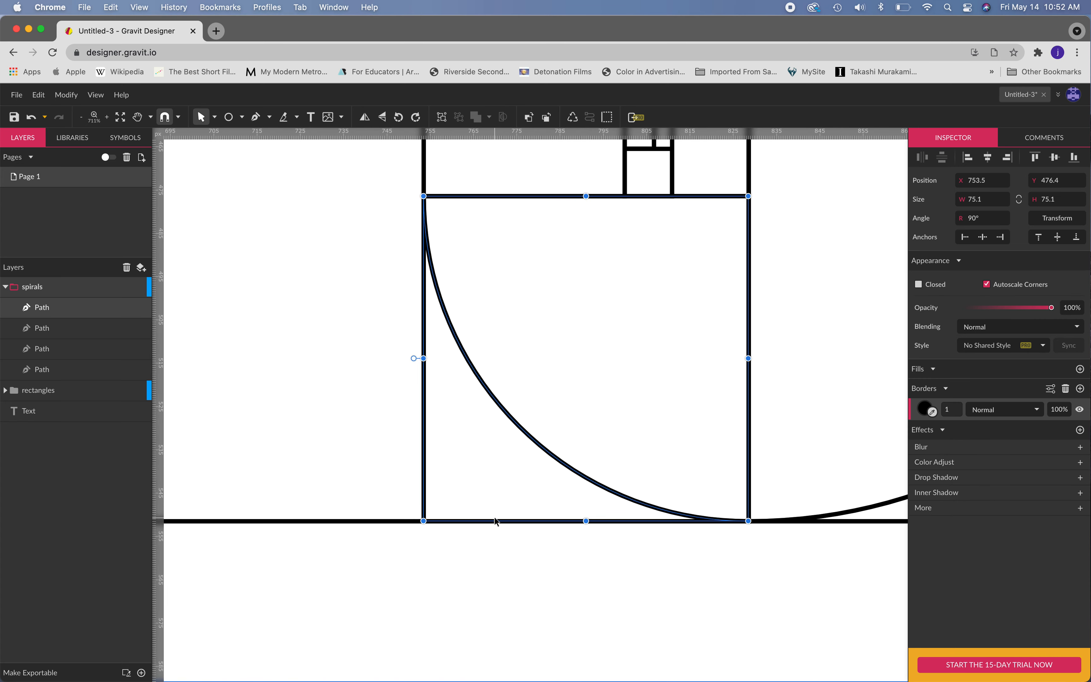
{"action": "scroll", "coordinate": [499, 517], "scroll_direction": "down", "scroll_amount": 4}
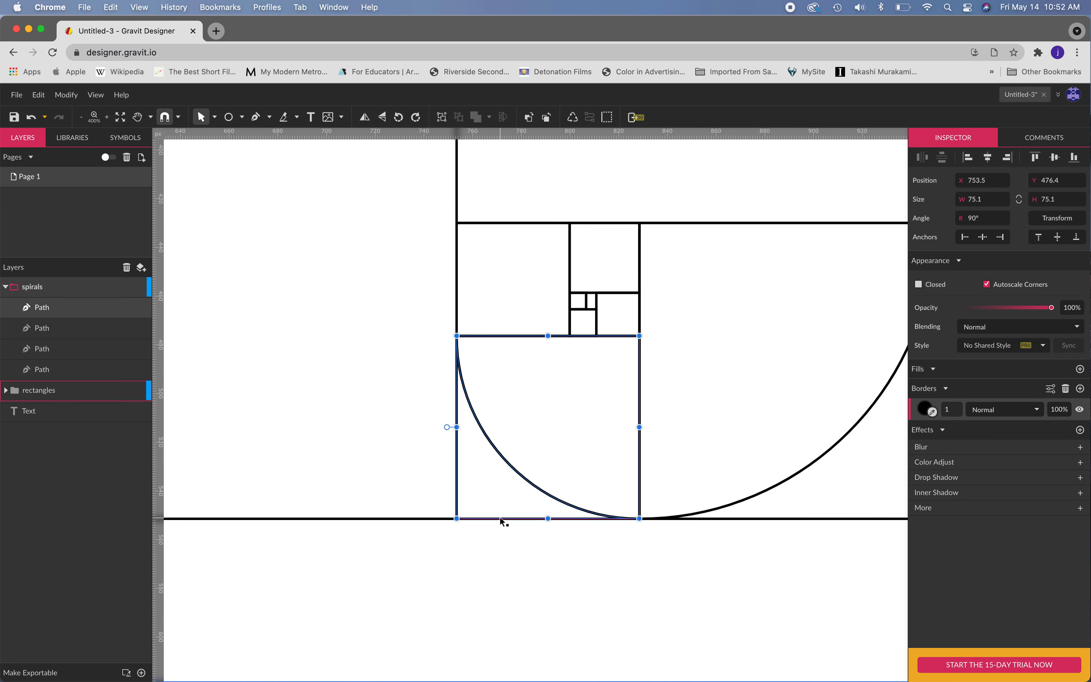
{"action": "left_click", "coordinate": [502, 334]}
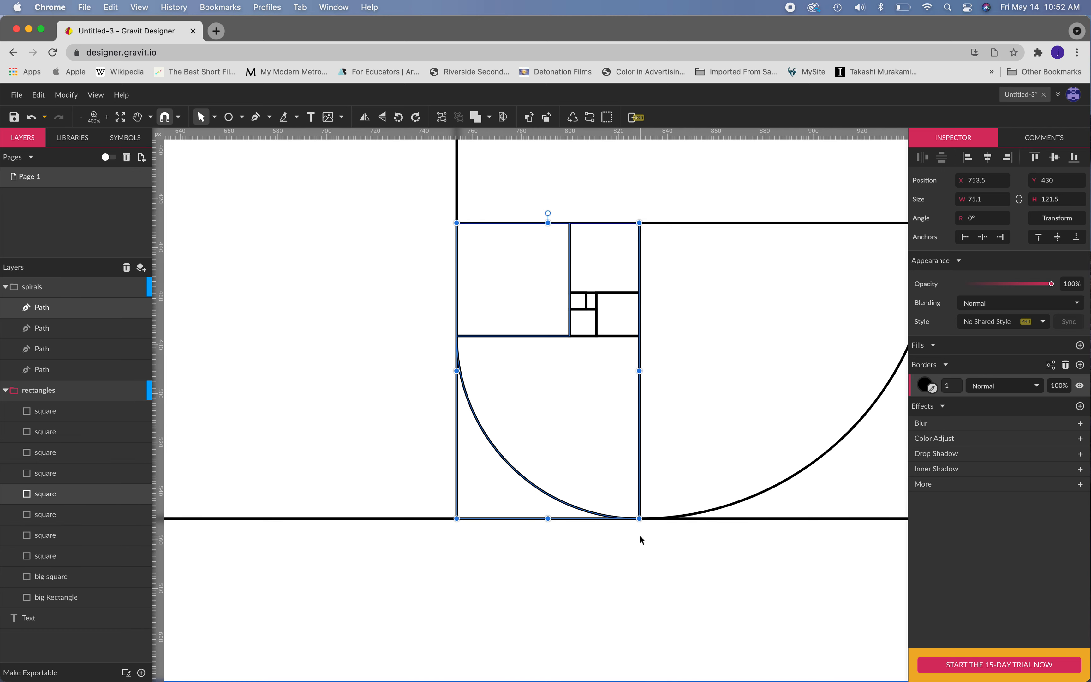
{"action": "scroll", "coordinate": [639, 535], "scroll_direction": "down", "scroll_amount": 2}
{"action": "key", "text": "super+d"}
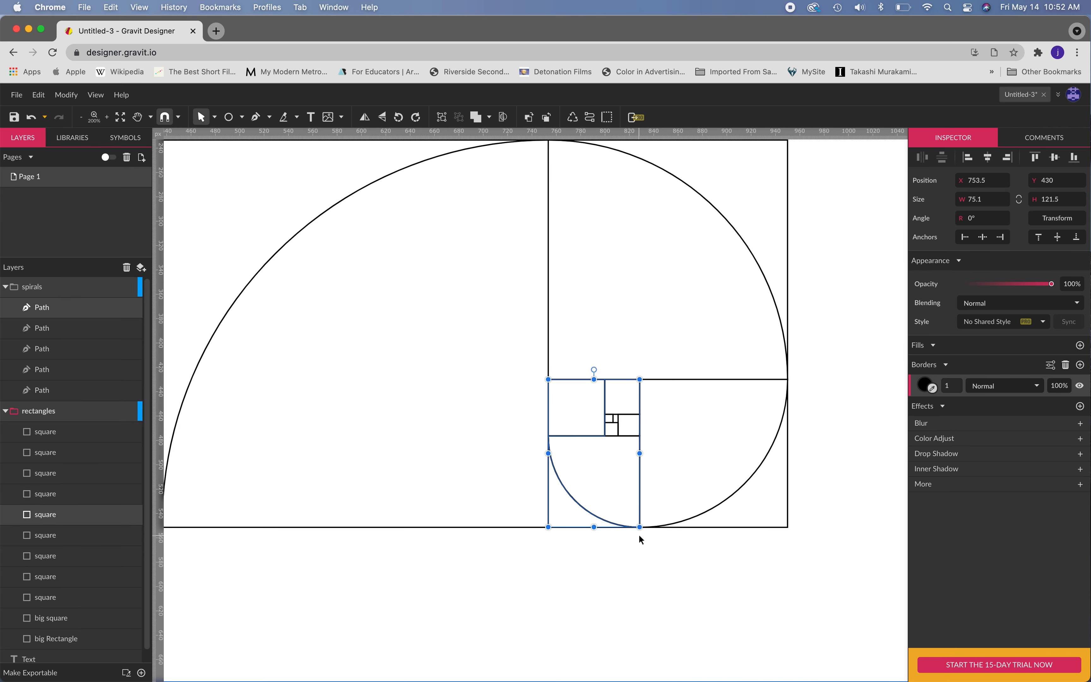
{"action": "left_click_drag", "start_coordinate": [580, 506], "coordinate": [365, 415]}
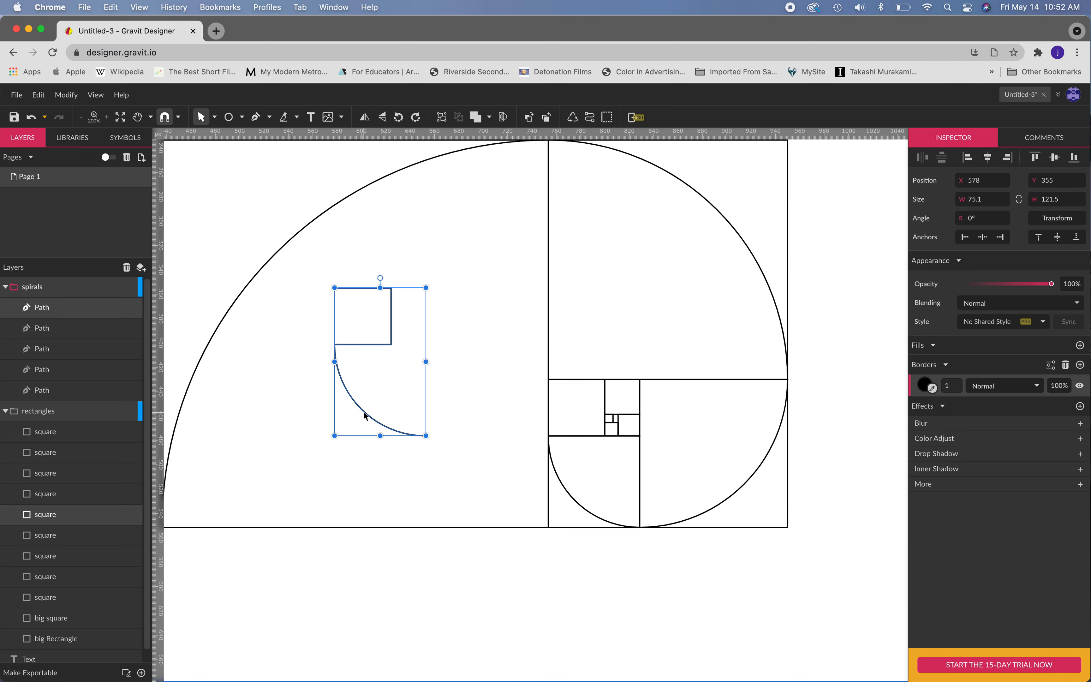
{"action": "key", "text": "super+z"}
{"action": "key", "text": "super+z"}
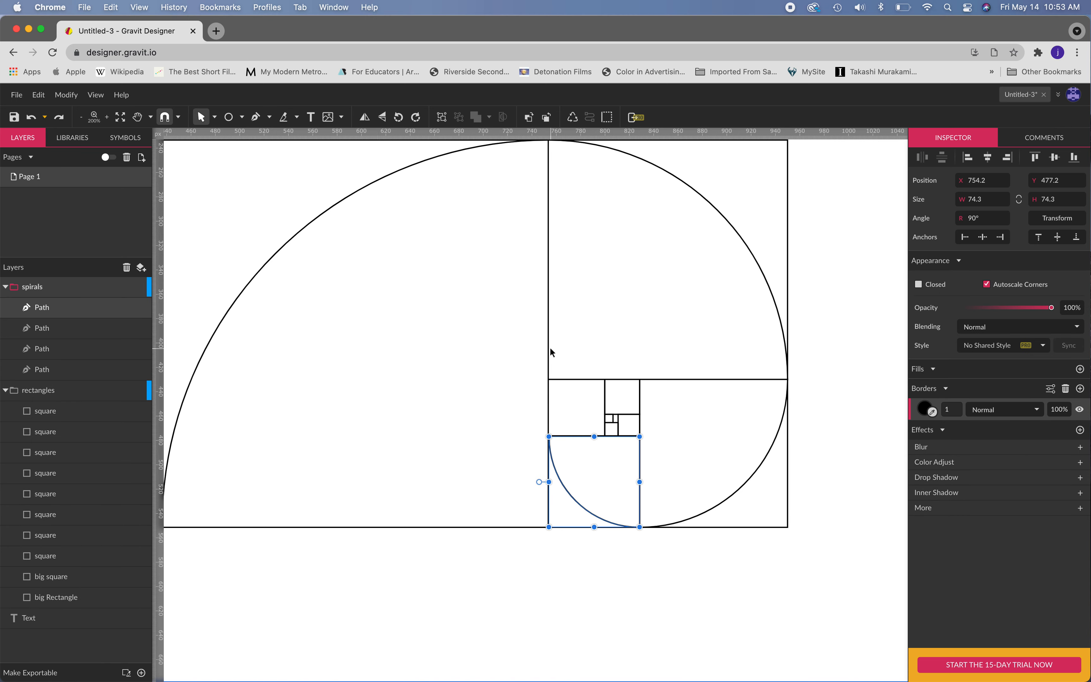
- Lock the big Rectangle and select the fourth arc together with the square that encloses it
{"action": "left_click", "coordinate": [574, 565]}
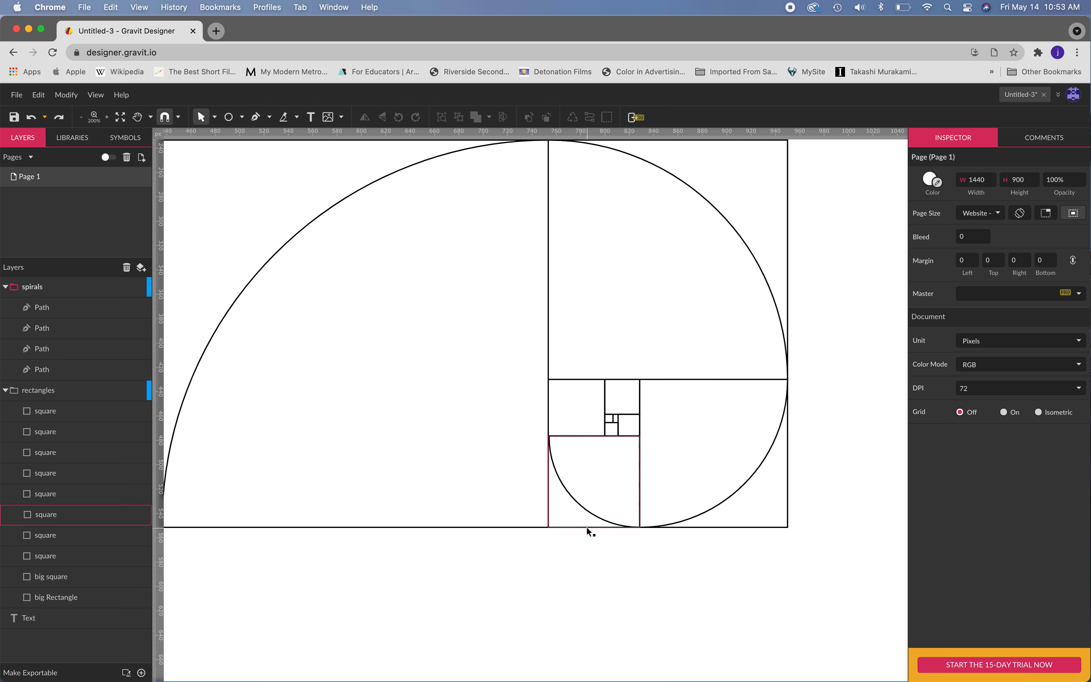
{"action": "left_click_drag", "start_coordinate": [586, 526], "coordinate": [597, 499]}
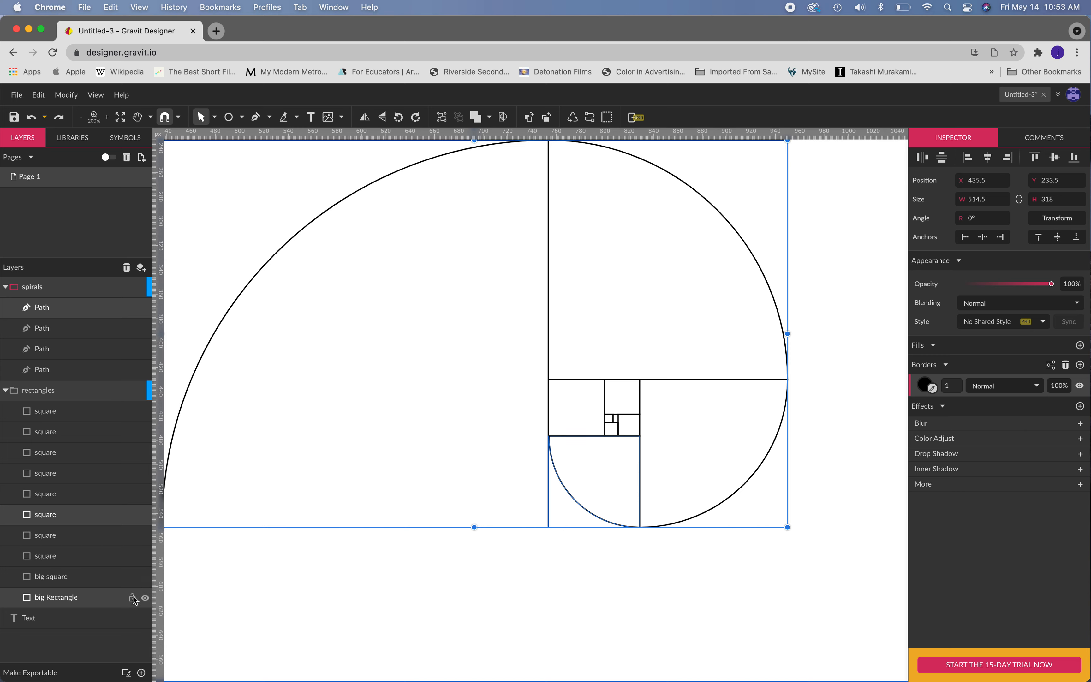
{"action": "left_click", "coordinate": [132, 597]}
{"action": "left_click", "coordinate": [567, 568]}
{"action": "left_click_drag", "start_coordinate": [610, 563], "coordinate": [605, 505]}
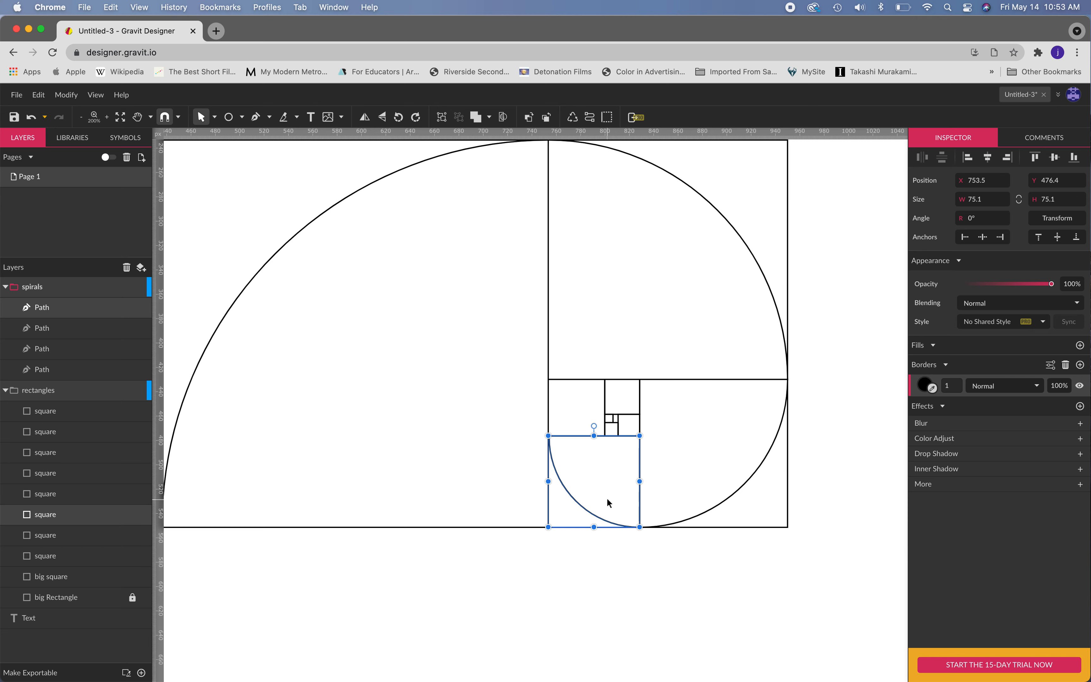
- Duplicate the arc and its square, rotate the copies 90° clockwise and scale them to 46.4 px in the next square at X 753.5, Y 430
{"action": "key", "text": "super+d"}
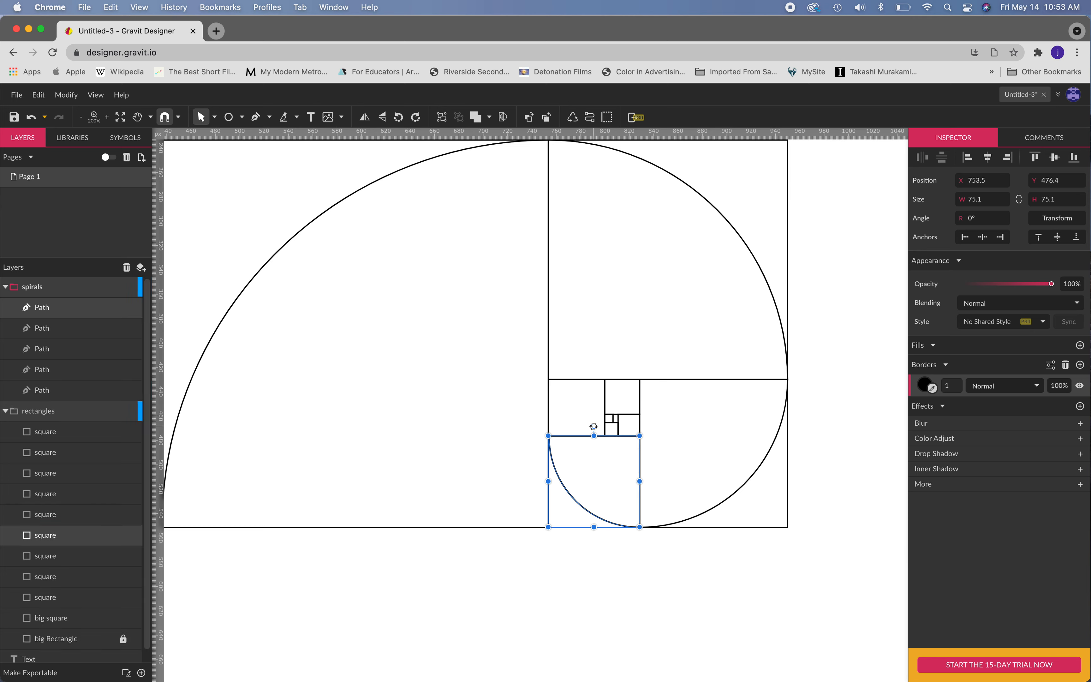
{"action": "left_click_drag", "start_coordinate": [594, 426], "coordinate": [702, 488]}
{"action": "left_click_drag", "start_coordinate": [593, 453], "coordinate": [605, 381]}
{"action": "scroll", "coordinate": [605, 384], "scroll_direction": "up", "scroll_amount": 10}
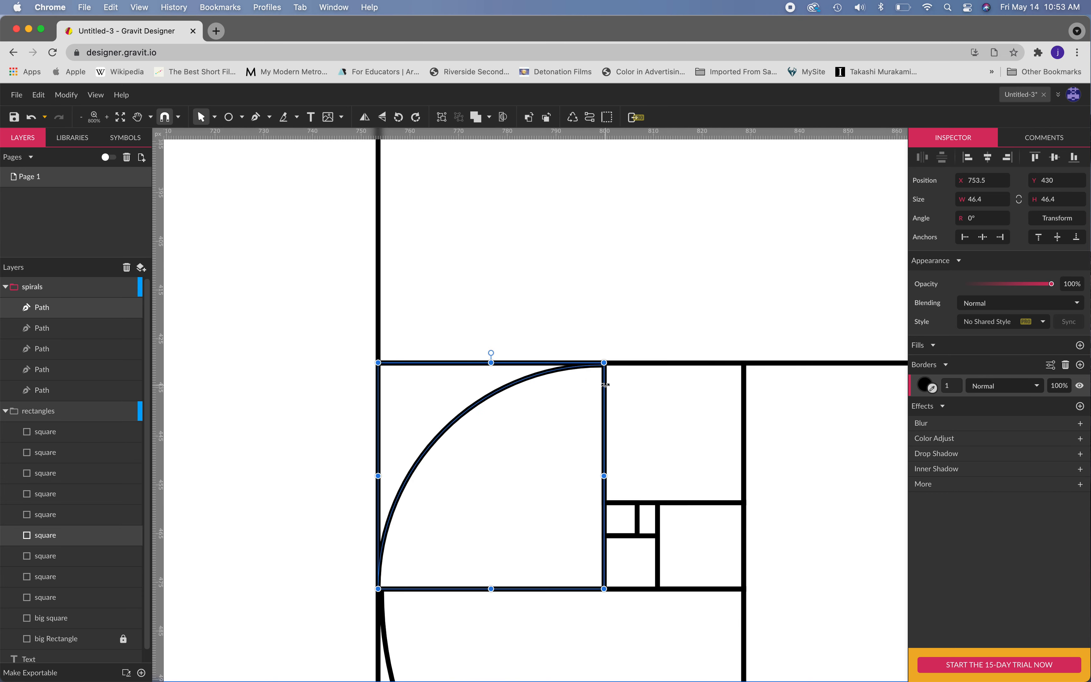
- Repeat the transformed duplication of arc and square inward until the copies are 0.1 px, and clear the selection
{"action": "key", "text": "super+d"}
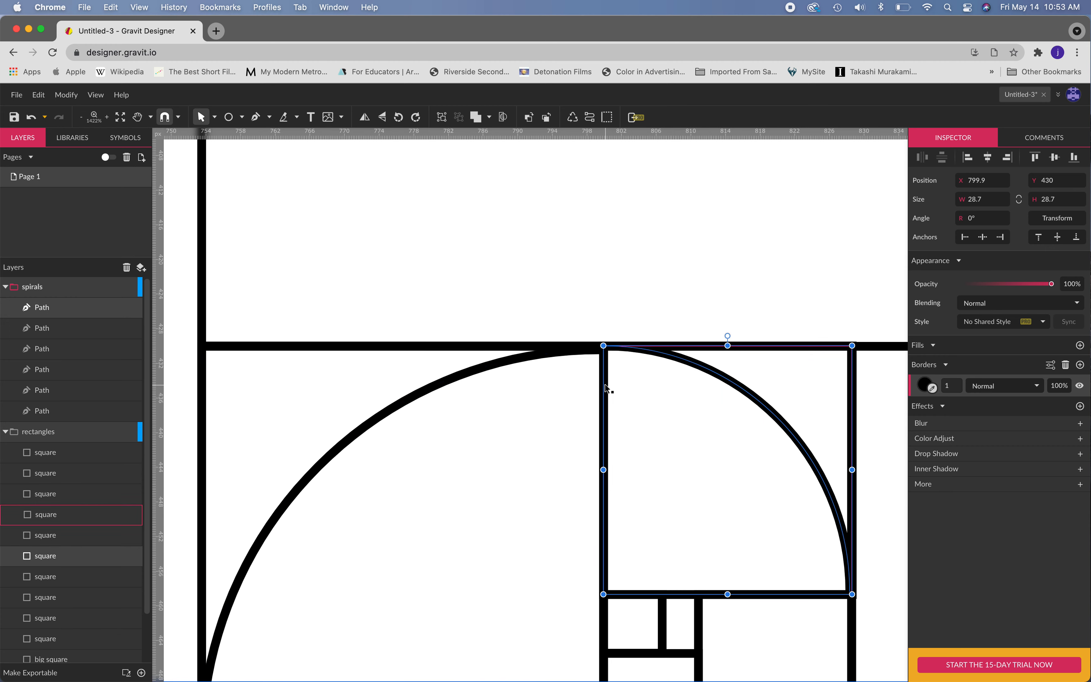
{"action": "scroll", "coordinate": [665, 457], "scroll_direction": "down", "scroll_amount": 5}
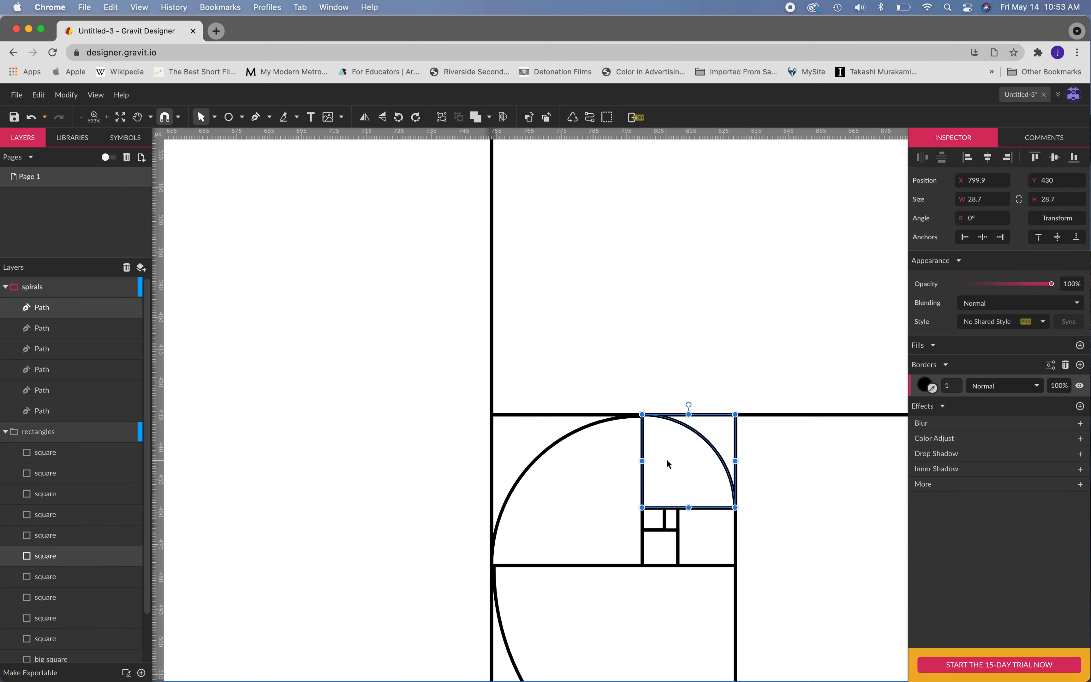
{"action": "key", "text": "super+d"}
{"action": "key", "text": "super+d"}
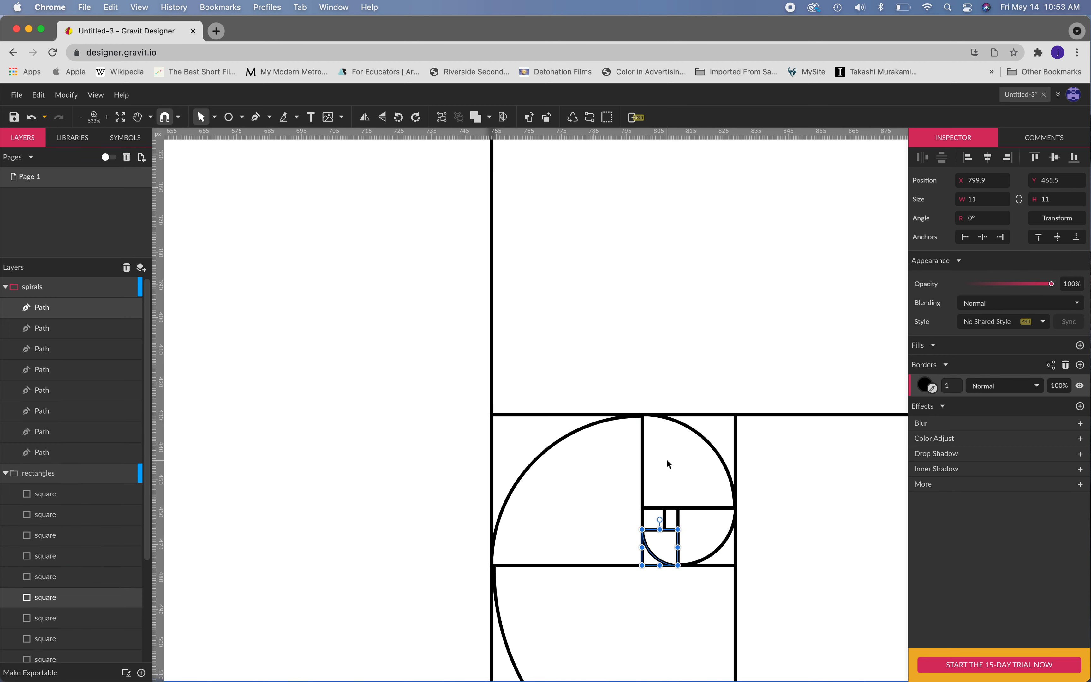
{"action": "key", "text": "super+d"}
{"action": "key", "text": "super+d"}
{"action": "key", "text": "super+d"}
{"action": "key", "text": "super+d"}
{"action": "key", "text": "super+d"}
{"action": "key", "text": "super+d"}
{"action": "key", "text": "super+d"}
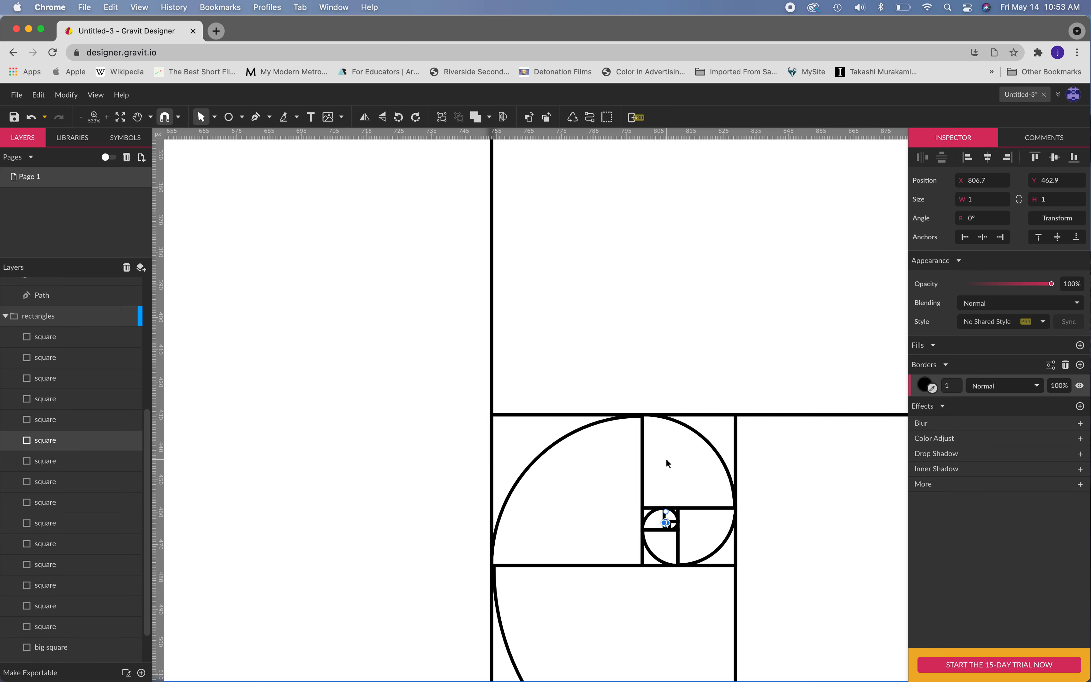
{"action": "key", "text": "super+d"}
{"action": "key", "text": "super+d"}
{"action": "key", "text": "super+d"}
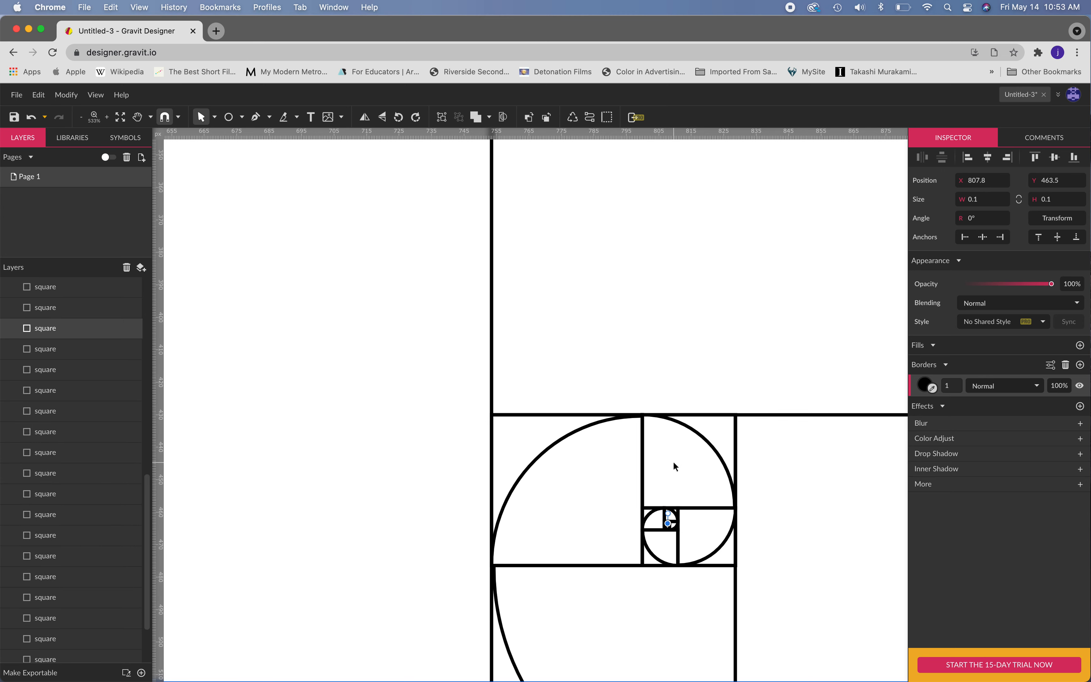
{"action": "scroll", "coordinate": [678, 509], "scroll_direction": "up", "scroll_amount": 10}
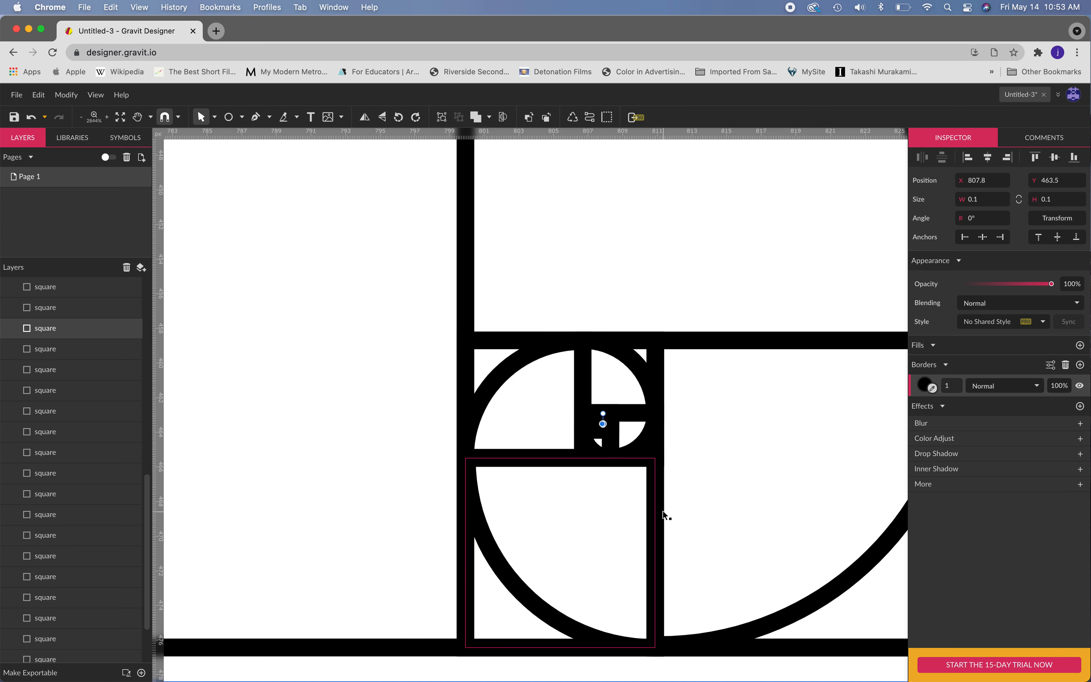
{"action": "scroll", "coordinate": [665, 515], "scroll_direction": "down", "scroll_amount": 10}
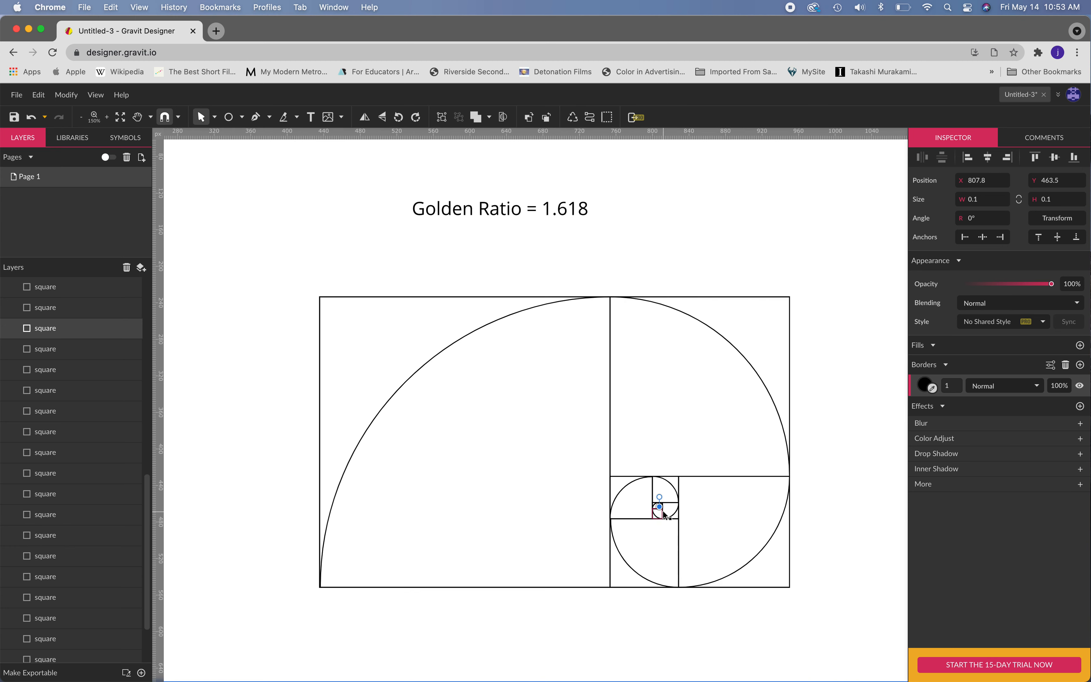
{"action": "left_click", "coordinate": [629, 272]}
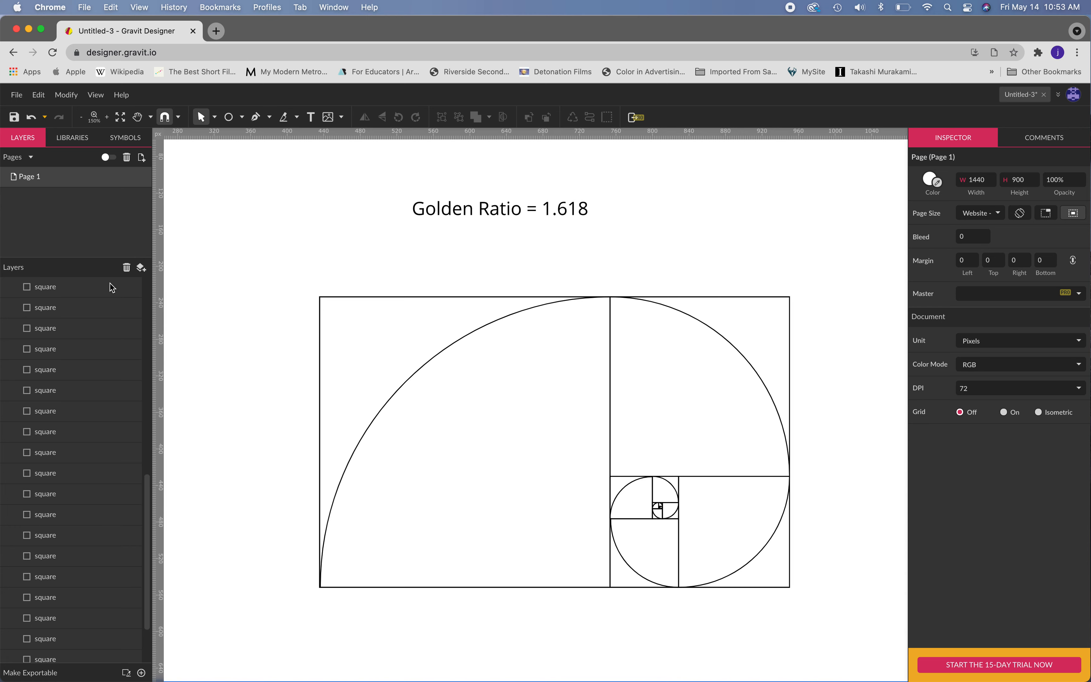
- Collapse the spirals and rectangles layers in the layer list
{"action": "scroll", "coordinate": [92, 370], "scroll_direction": "up", "scroll_amount": 10}
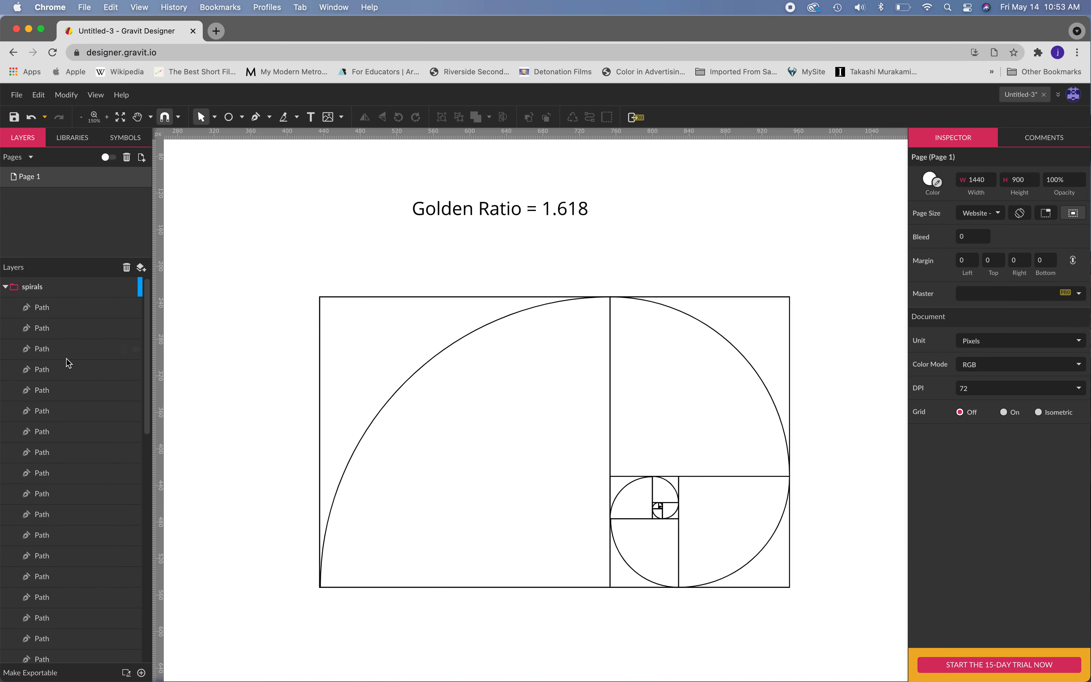
{"action": "left_click", "coordinate": [5, 286]}
{"action": "left_click", "coordinate": [5, 307]}
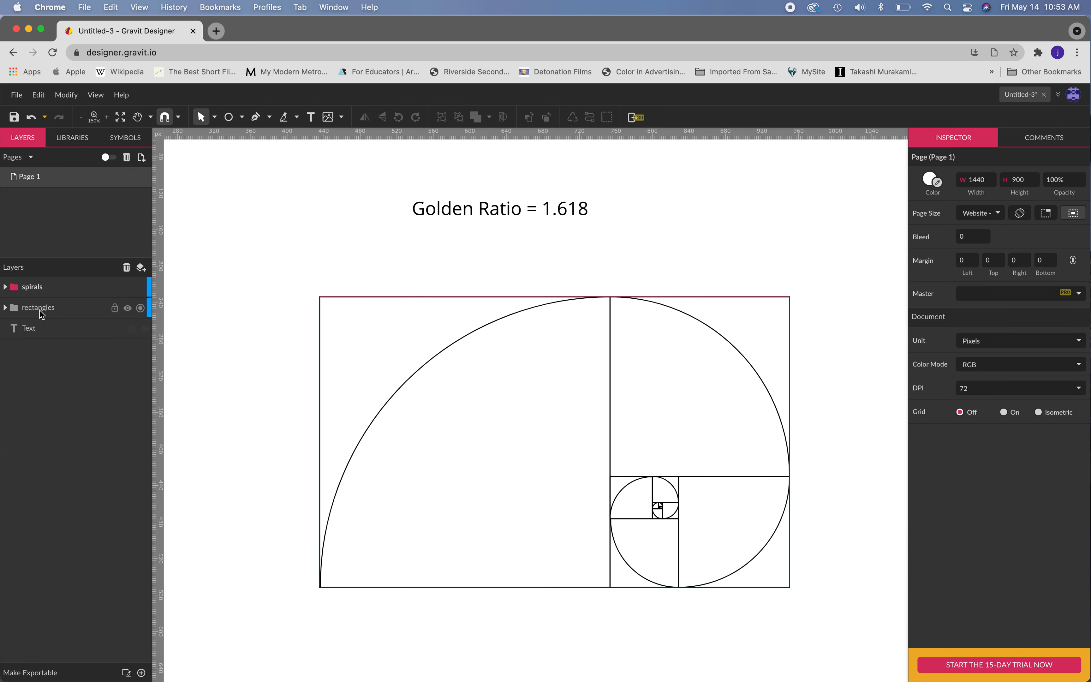
{"action": "left_click", "coordinate": [5, 308]}
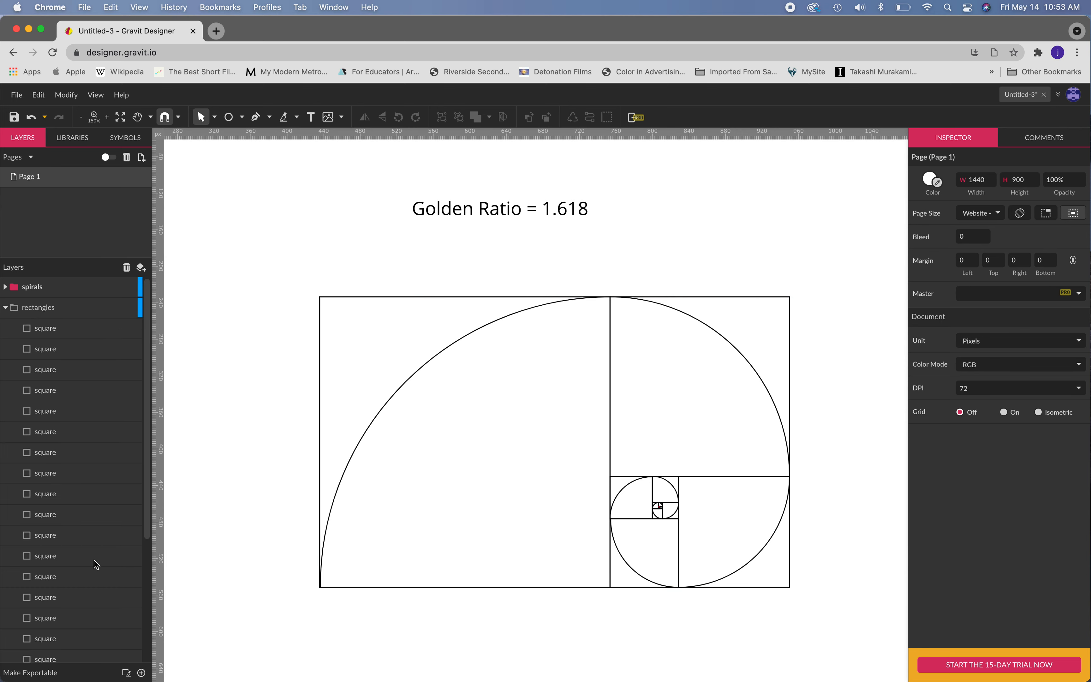
{"action": "left_click", "coordinate": [6, 309]}
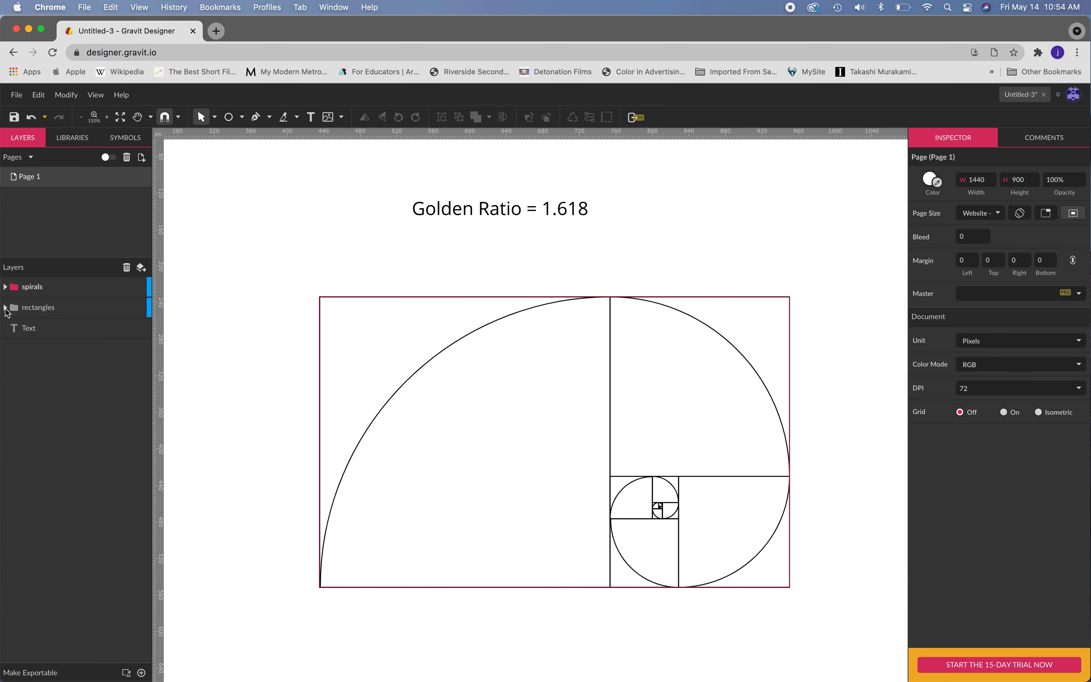
- Add a new layer above the spirals layer and name it circles
{"action": "left_click", "coordinate": [142, 268]}
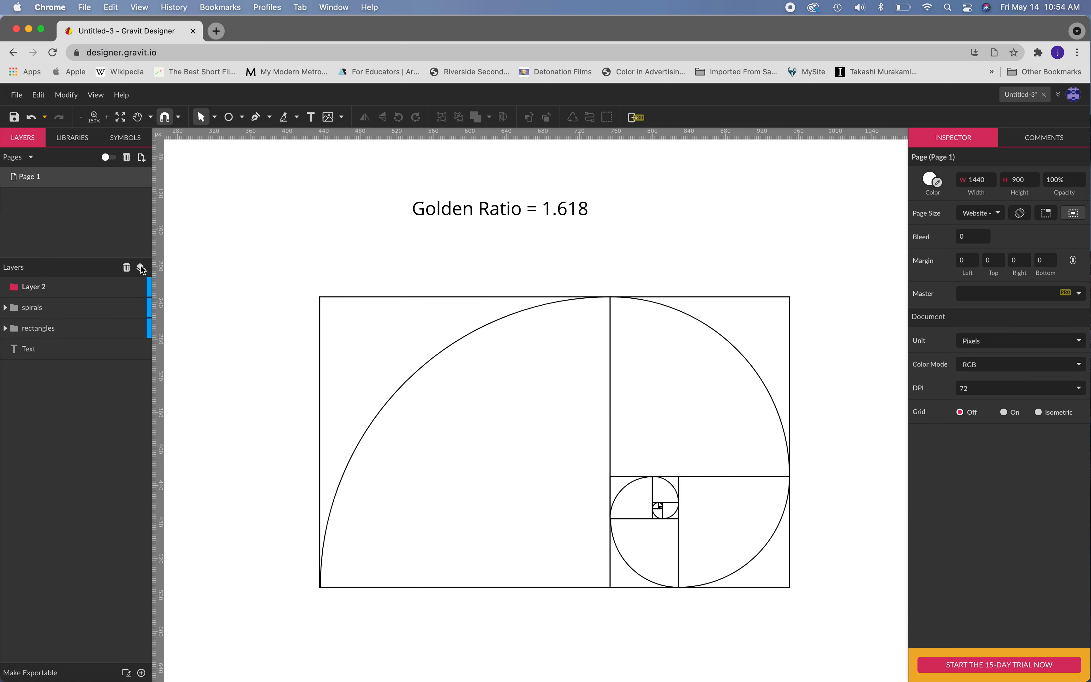
{"action": "double_click", "coordinate": [44, 286]}
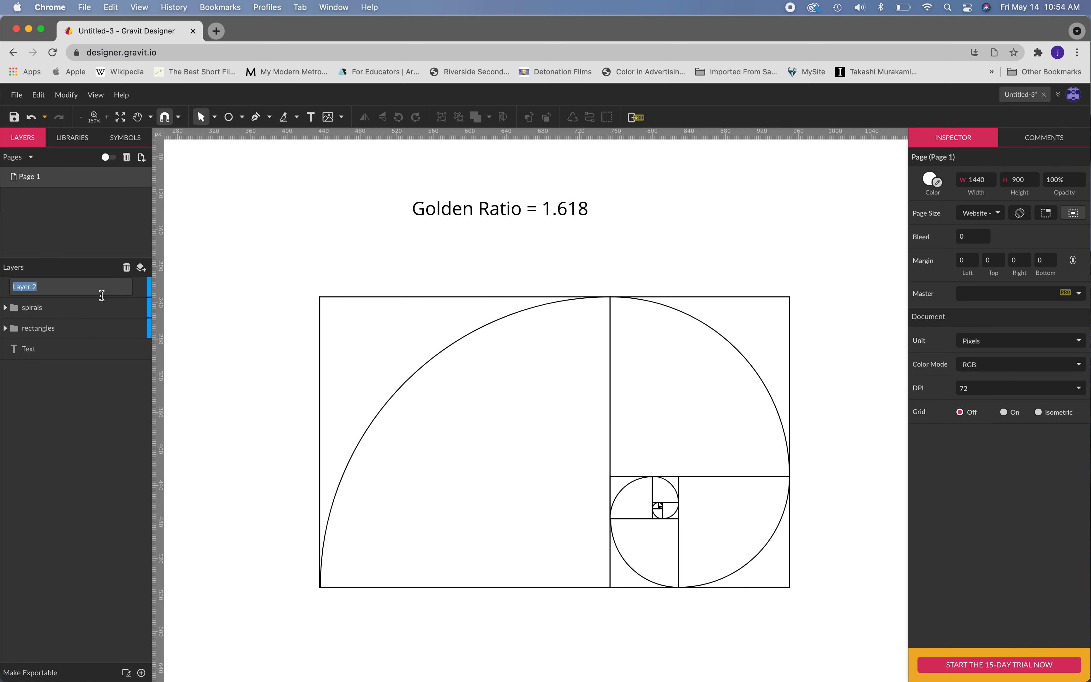
{"action": "type", "text": "circles"}
{"action": "key", "text": "Return"}
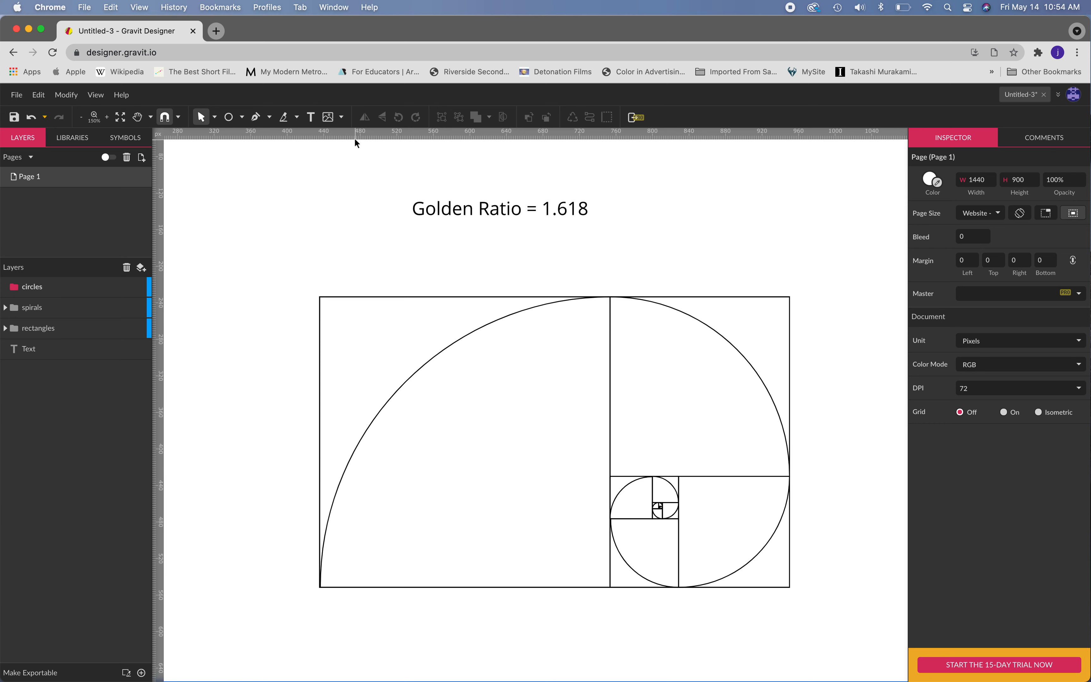
- Select the big square and place a vertical guide through its centre at 594.5 px
{"action": "left_click", "coordinate": [228, 119]}
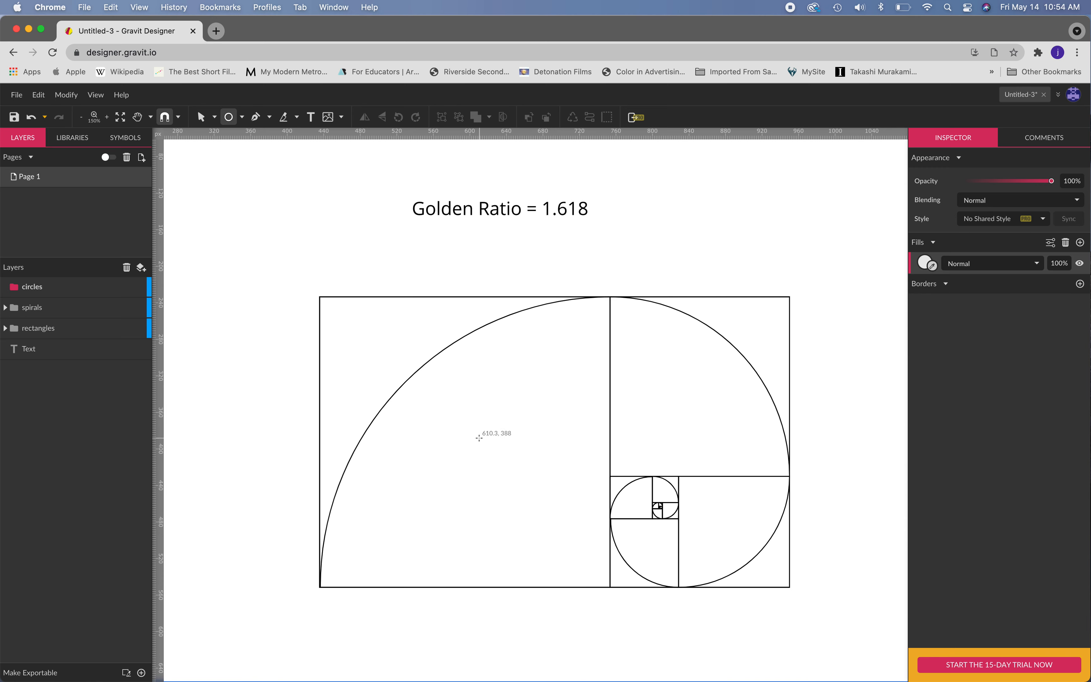
{"action": "key", "text": "v"}
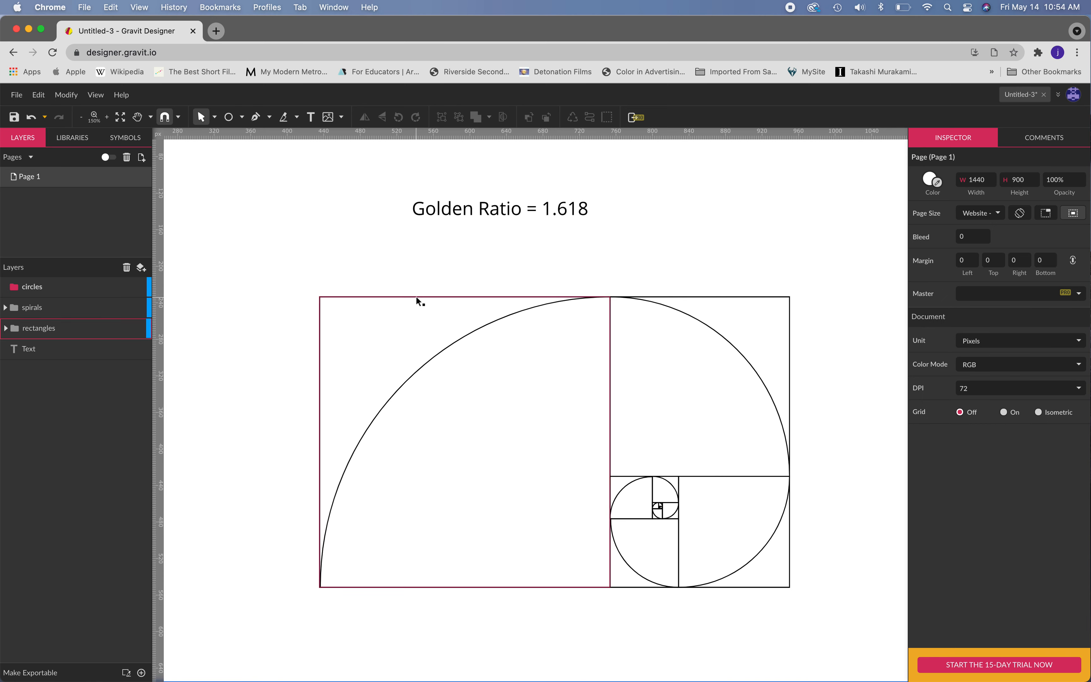
{"action": "left_click", "coordinate": [416, 296]}
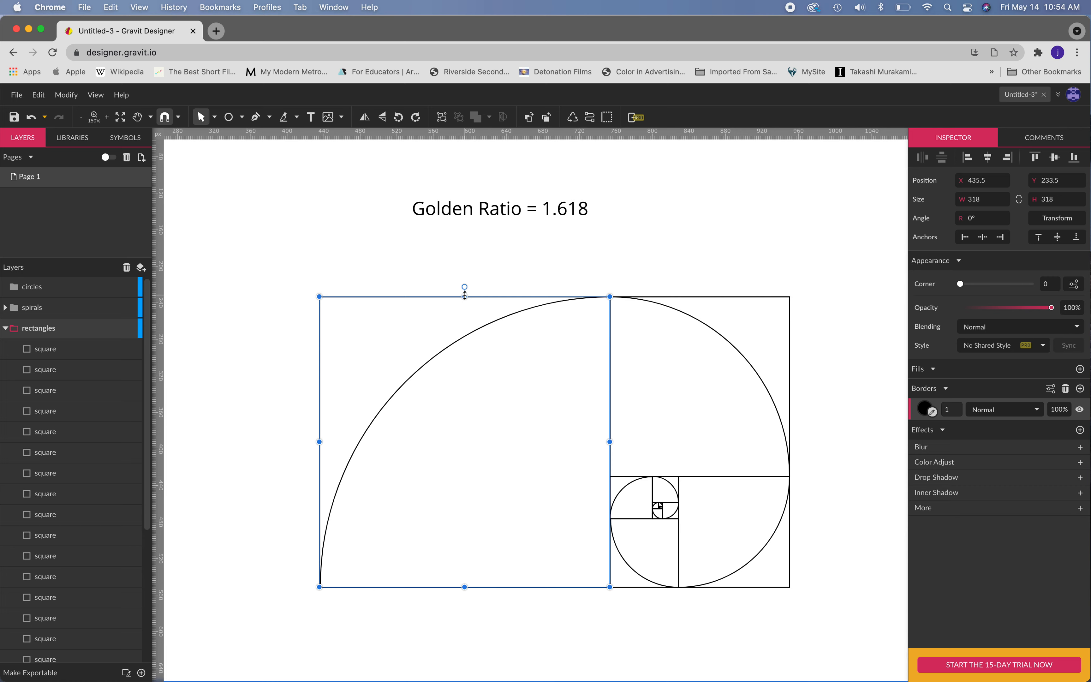
{"action": "key", "text": "e"}
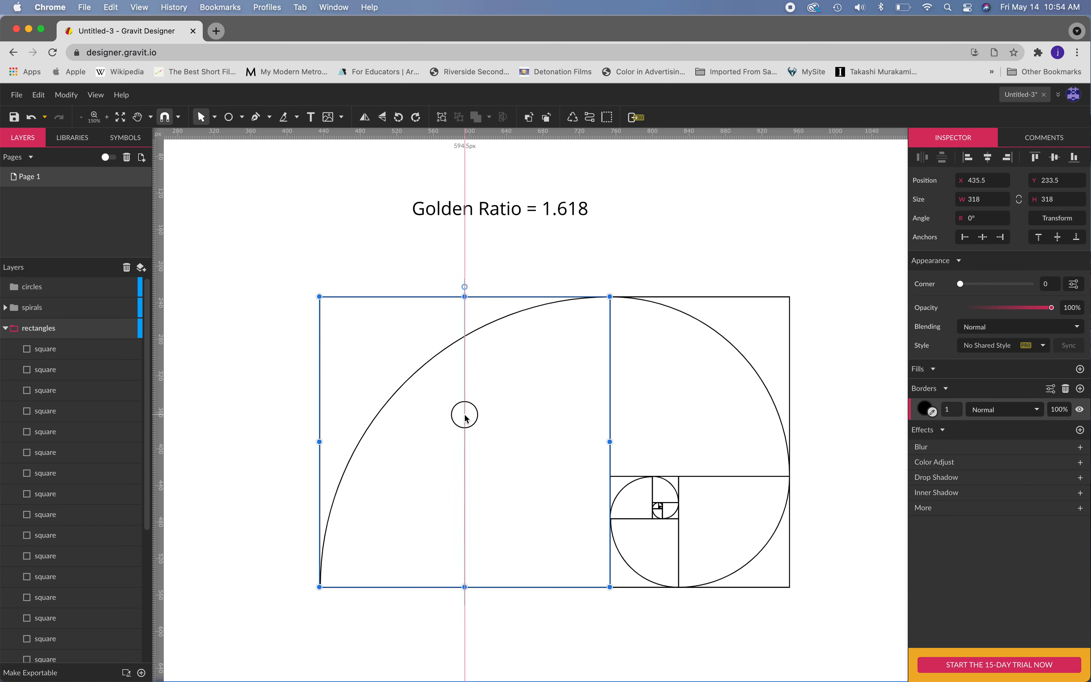
{"action": "left_click_drag", "start_coordinate": [464, 414], "coordinate": [464, 414]}
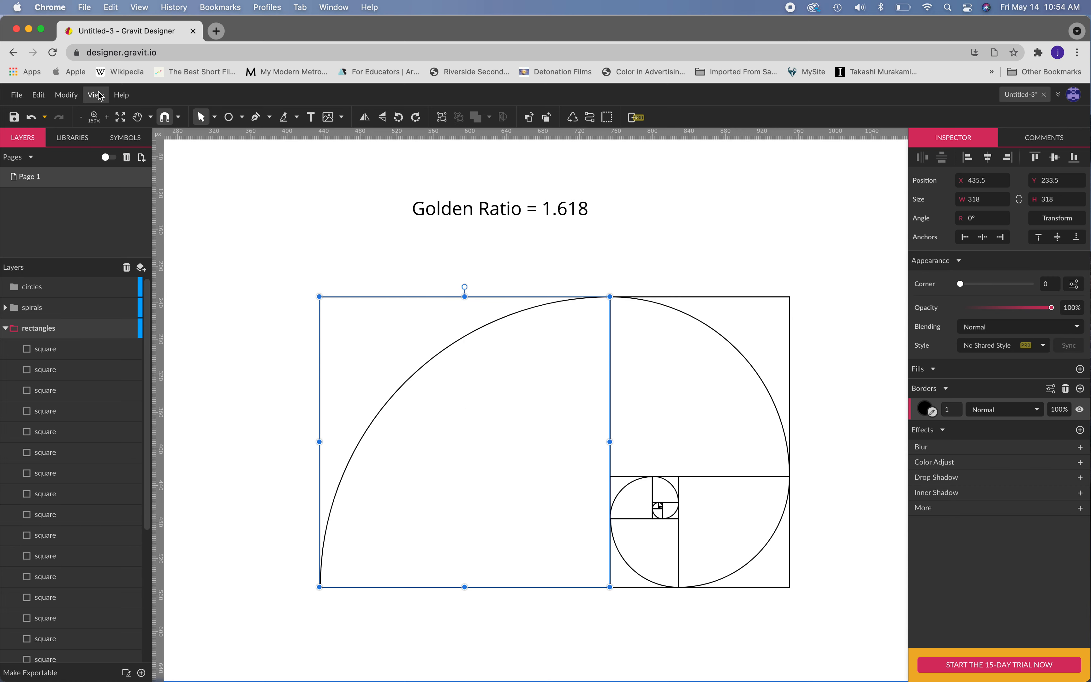
- Show the guide lines on the canvas
{"action": "left_click", "coordinate": [78, 98]}
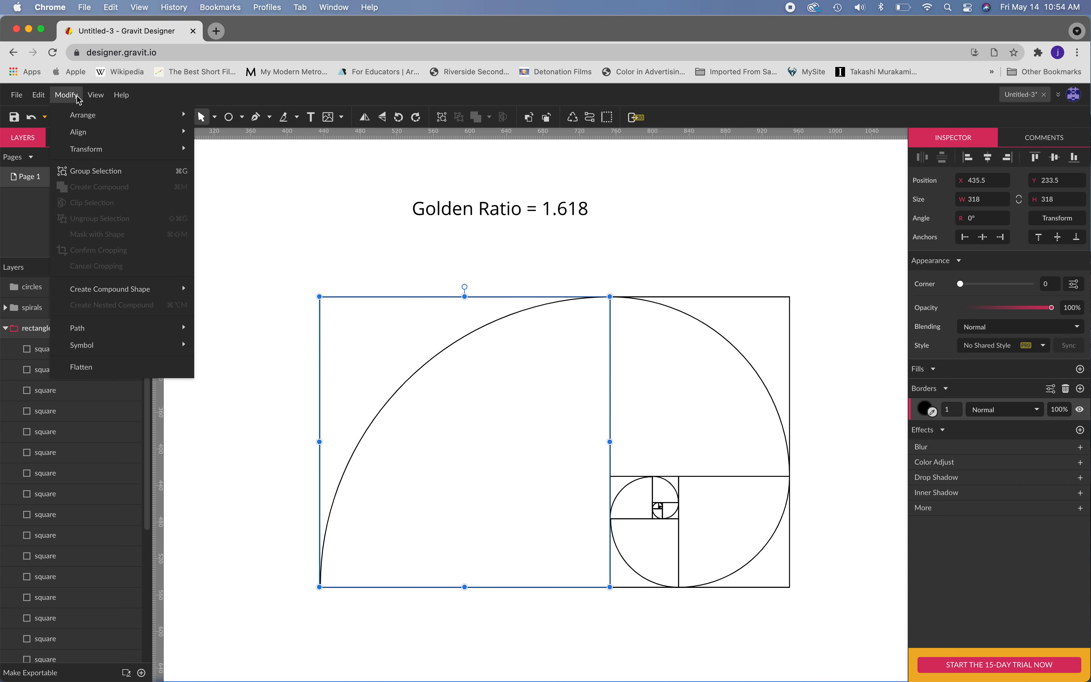
{"action": "left_click", "coordinate": [93, 95]}
{"action": "mouse_move", "coordinate": [124, 240]}
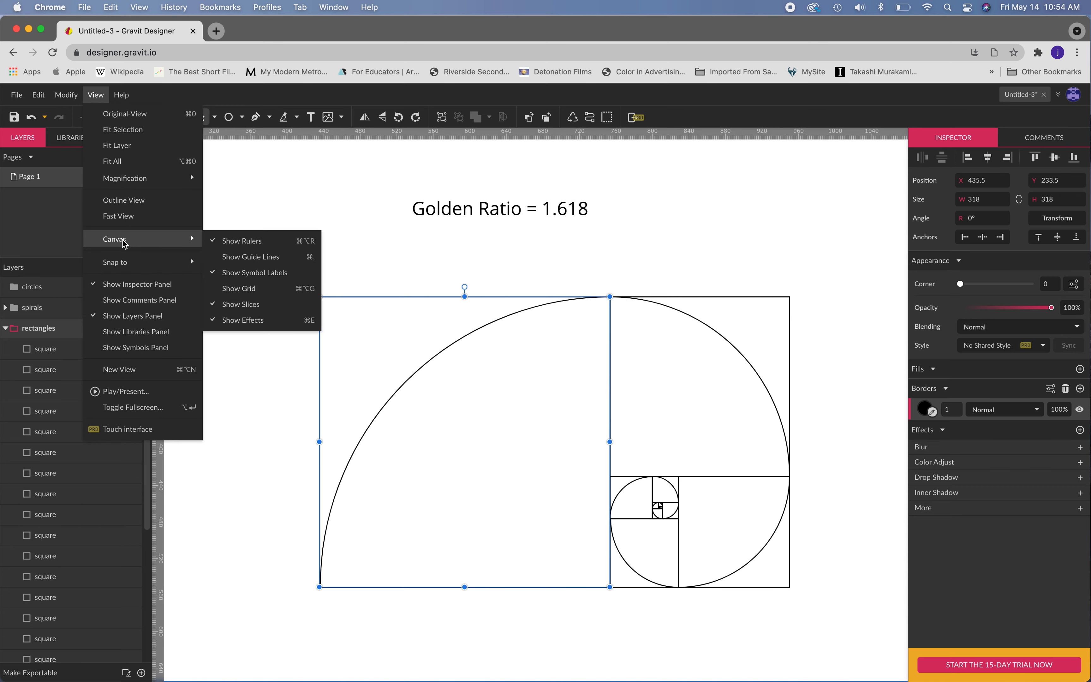
{"action": "left_click", "coordinate": [254, 259]}
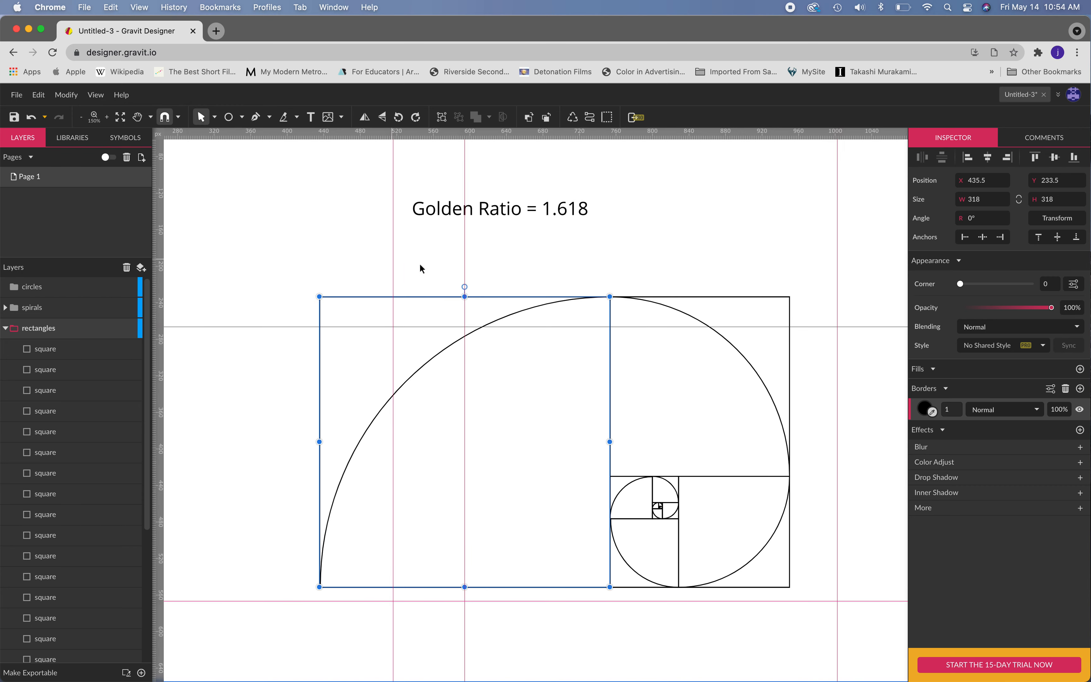
- Move the stray vertical and lower horizontal guides away from the drawing and place the remaining horizontal guide through the big square's centre
{"action": "left_click", "coordinate": [393, 250]}
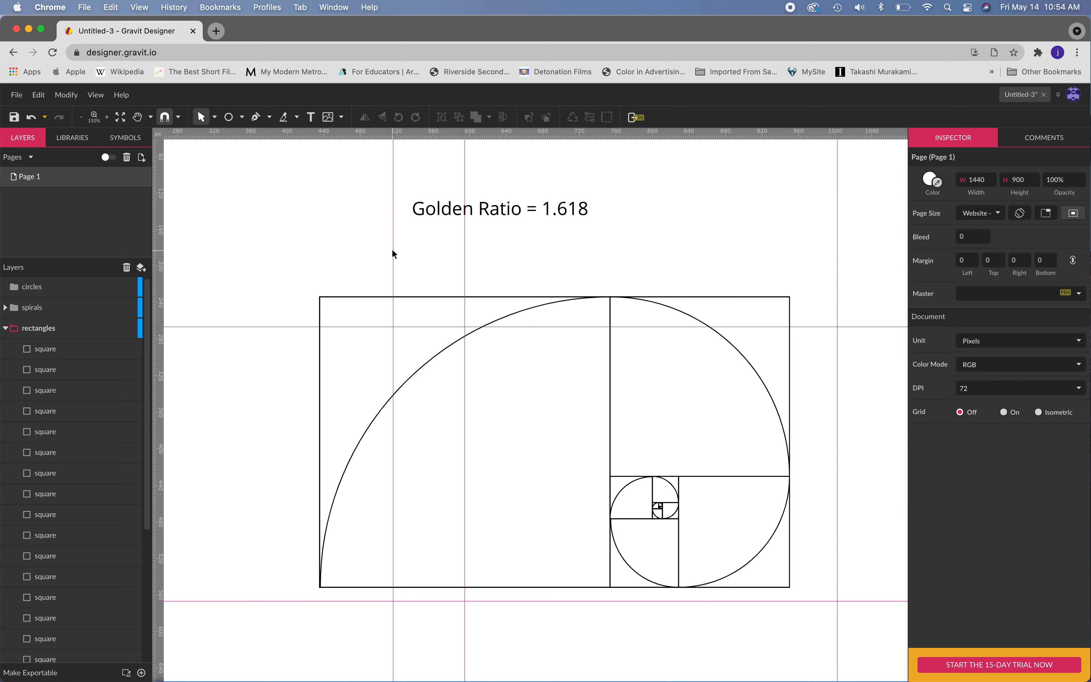
{"action": "left_click_drag", "start_coordinate": [393, 251], "coordinate": [166, 280]}
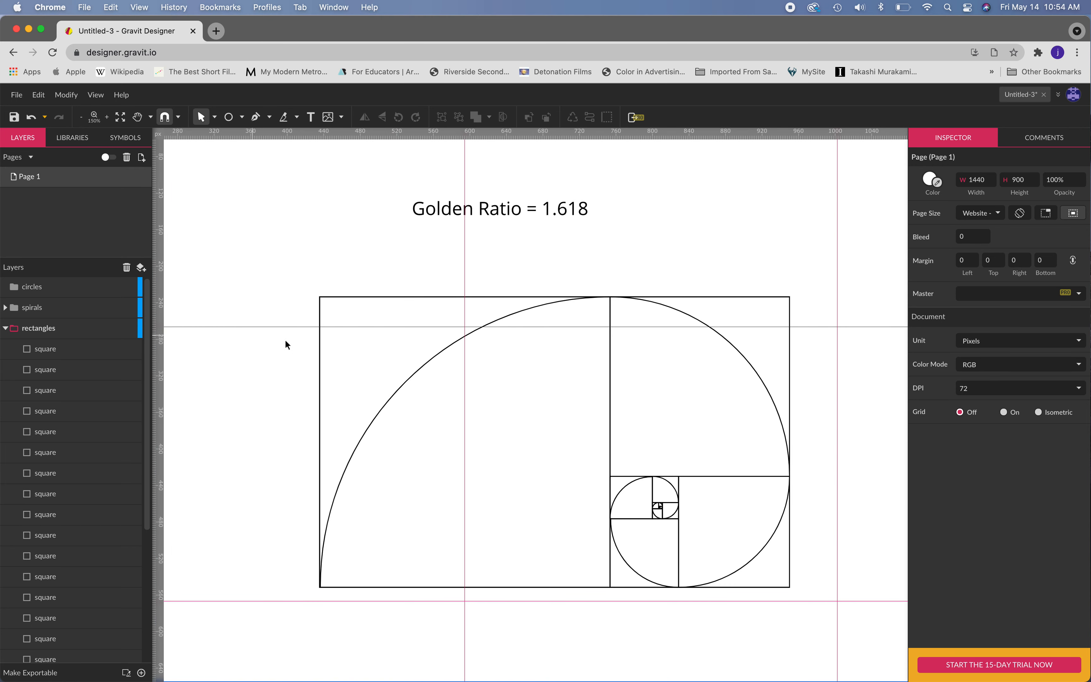
{"action": "left_click_drag", "start_coordinate": [302, 327], "coordinate": [417, 409]}
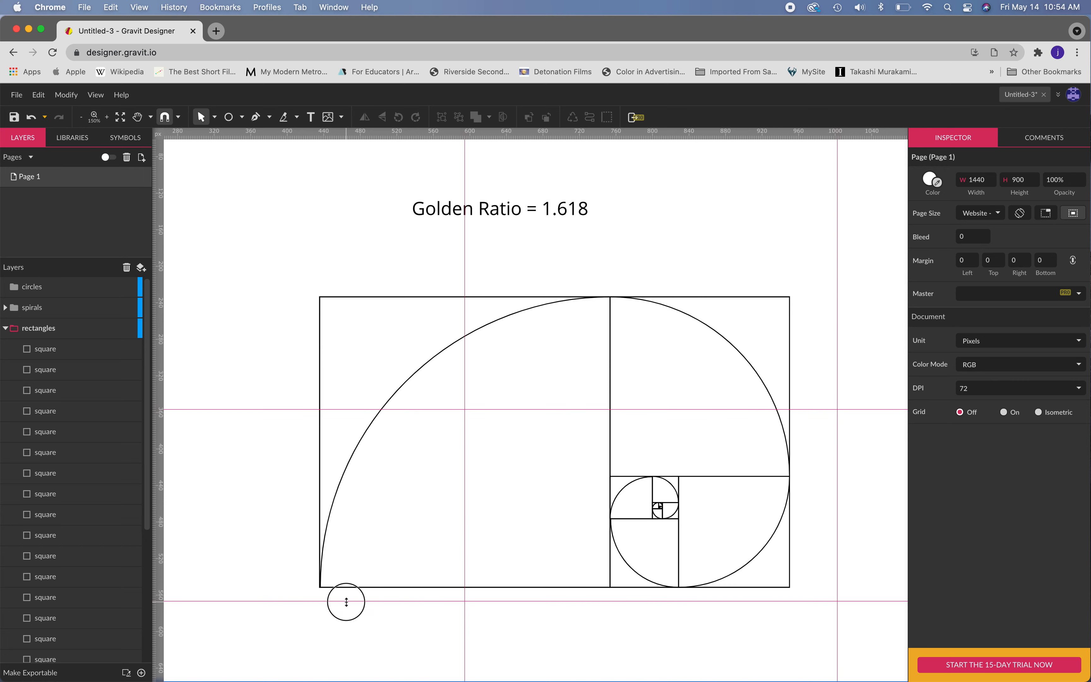
{"action": "left_click_drag", "start_coordinate": [347, 601], "coordinate": [383, 124]}
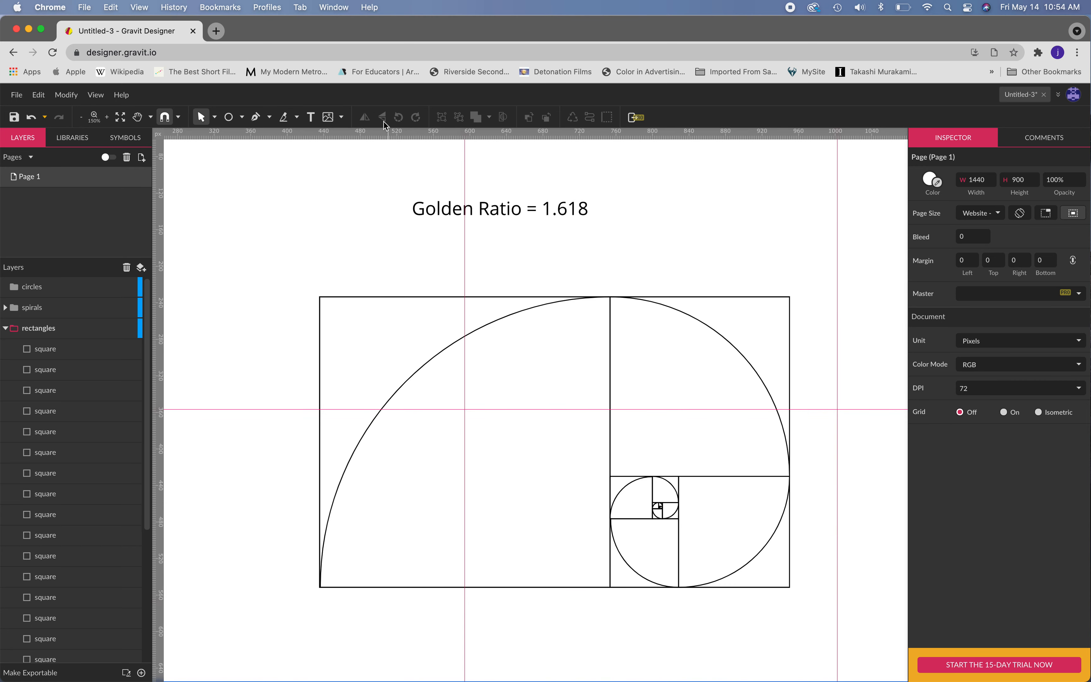
{"action": "left_click", "coordinate": [337, 295]}
{"action": "left_click_drag", "start_coordinate": [356, 408], "coordinate": [319, 442]}
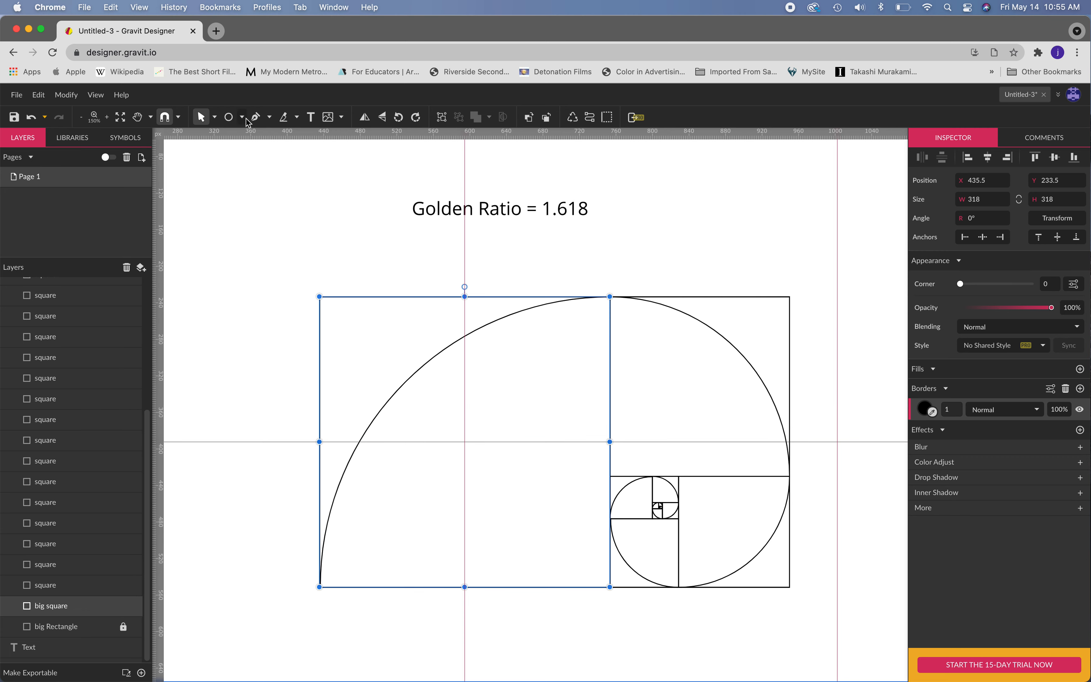
- Draw a 318 px circle from the guide intersection to fill the big square and move it into the circles layer
{"action": "left_click", "coordinate": [228, 117]}
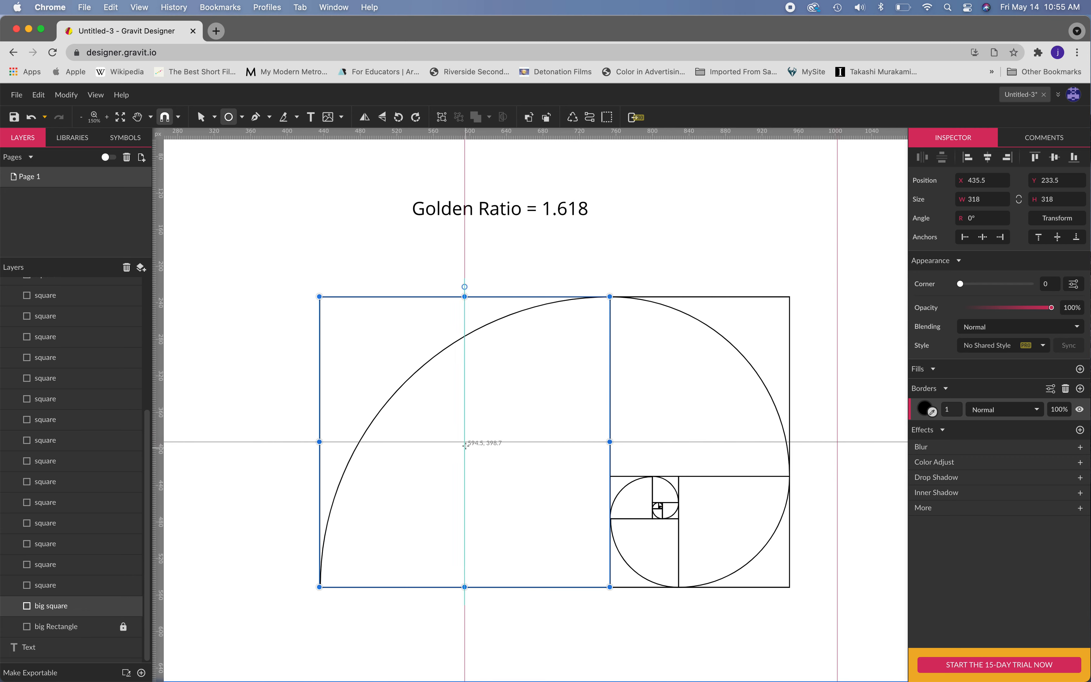
{"action": "left_click_drag", "start_coordinate": [465, 441], "coordinate": [319, 324]}
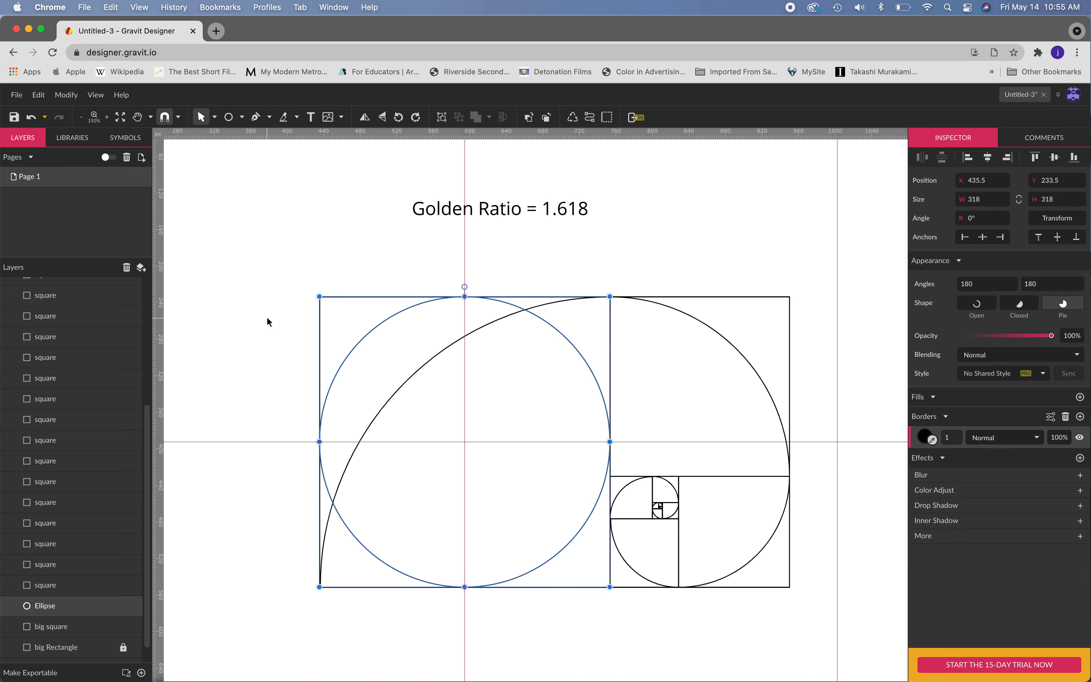
{"action": "scroll", "coordinate": [68, 398], "scroll_direction": "down", "scroll_amount": 1}
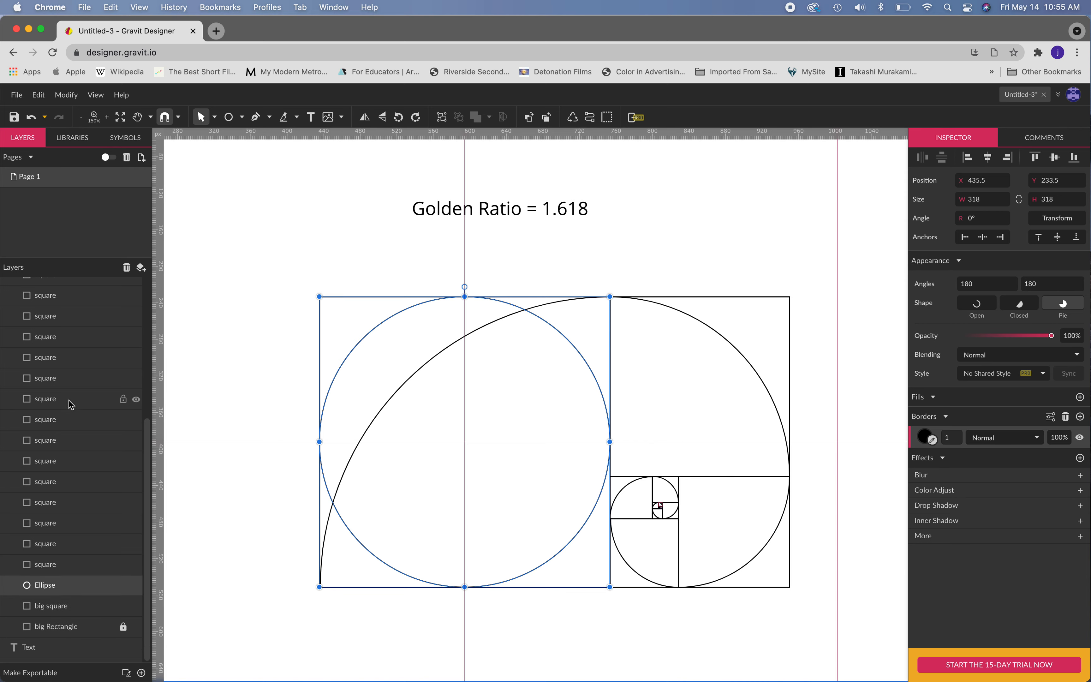
{"action": "scroll", "coordinate": [69, 401], "scroll_direction": "up", "scroll_amount": 3}
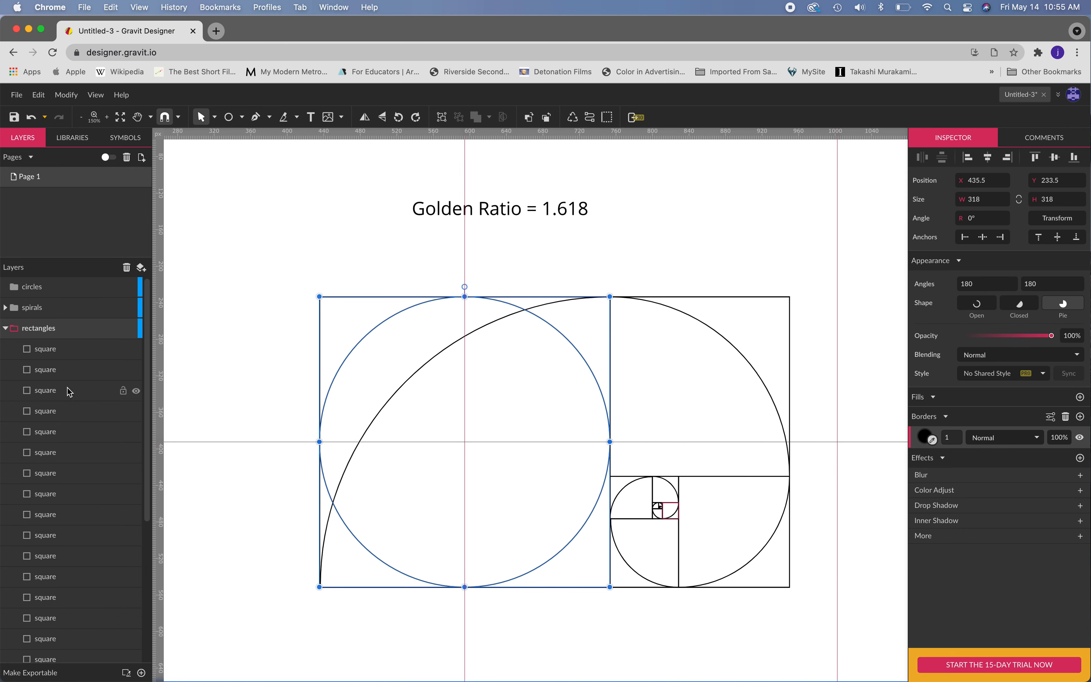
{"action": "scroll", "coordinate": [69, 391], "scroll_direction": "down", "scroll_amount": 3}
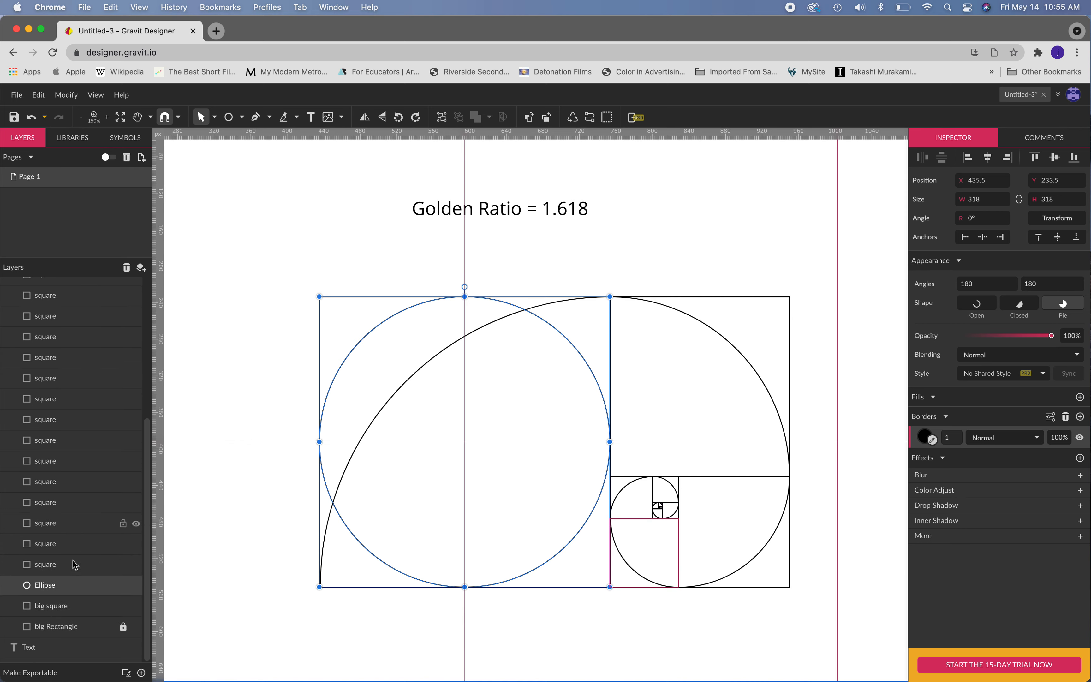
{"action": "left_click_drag", "start_coordinate": [73, 585], "coordinate": [70, 300]}
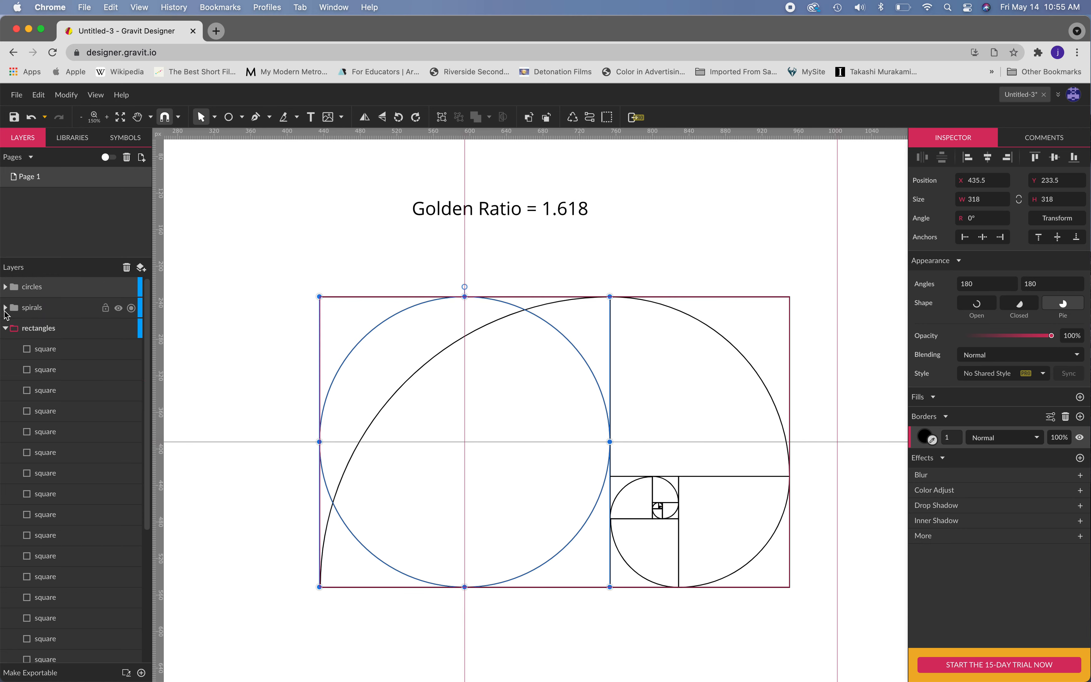
- Hide the spirals layer and clear the selection
{"action": "left_click", "coordinate": [119, 309]}
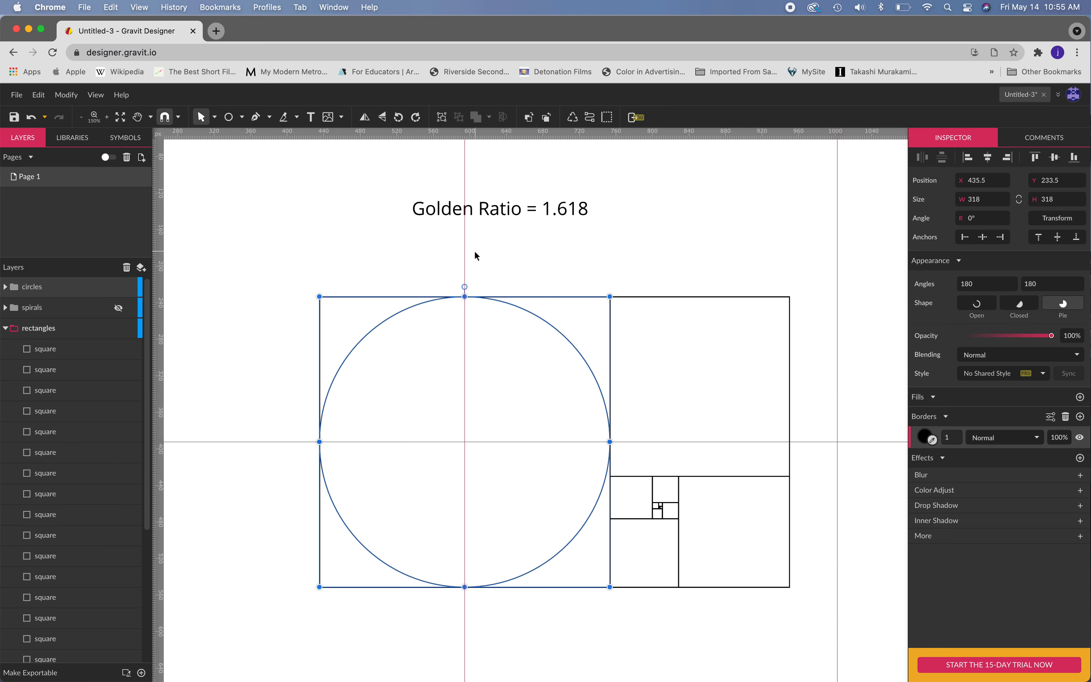
{"action": "left_click", "coordinate": [483, 260]}
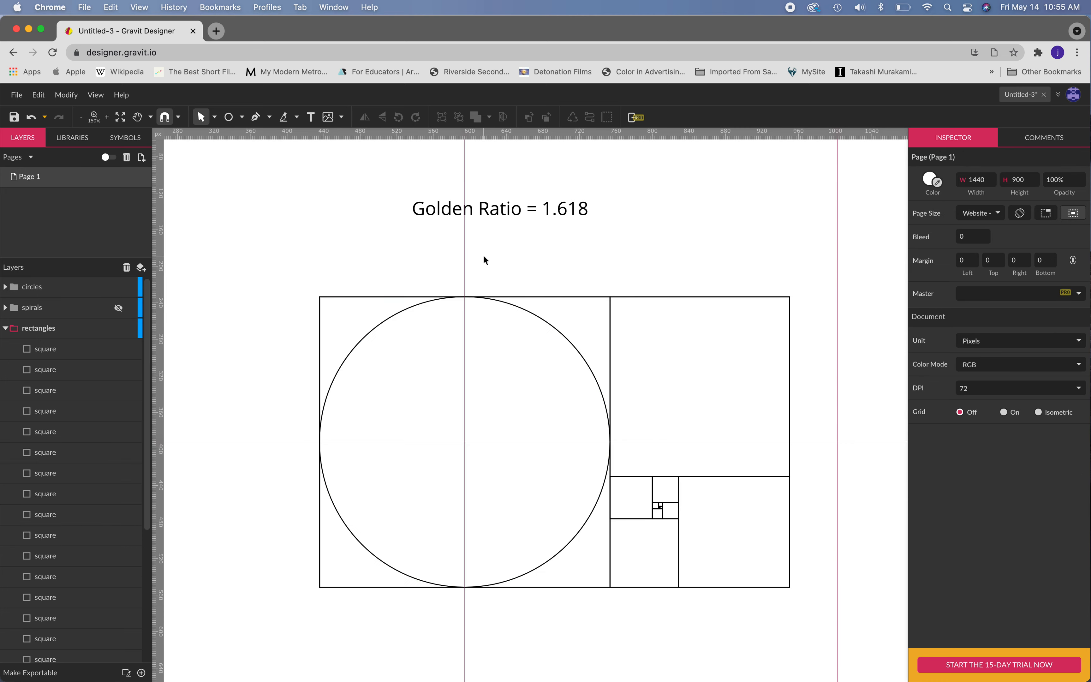
- Draw a second circle about 187 px in diameter in the circles layer, overlapping the second-largest square's upper edge
{"action": "left_click", "coordinate": [572, 347]}
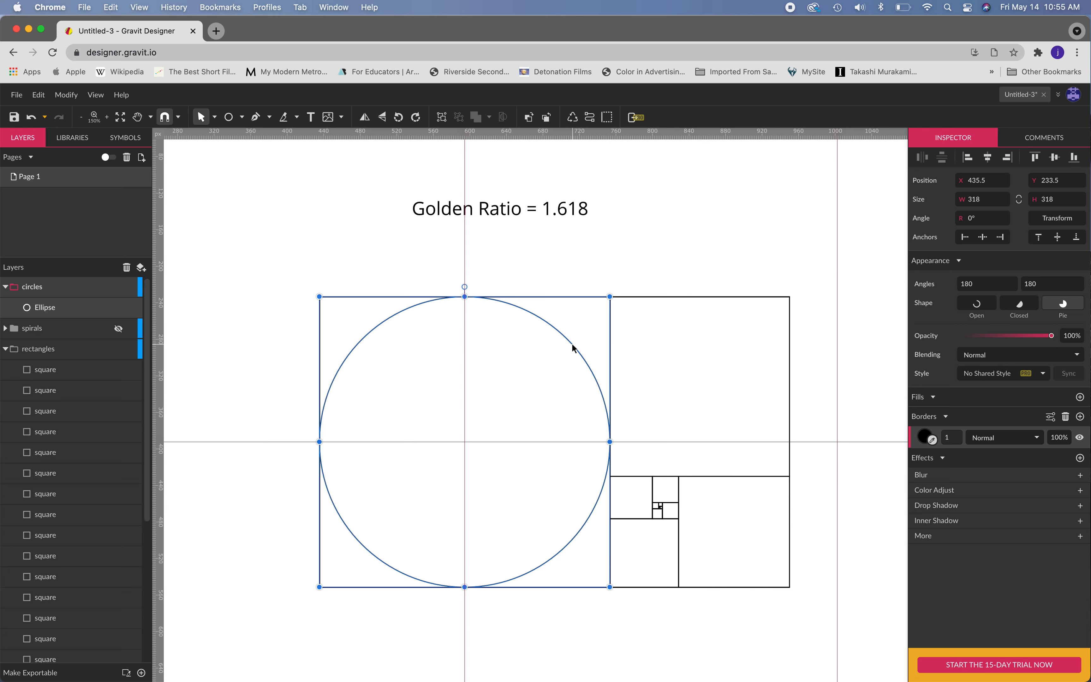
{"action": "left_click", "coordinate": [573, 347]}
{"action": "left_click", "coordinate": [228, 117]}
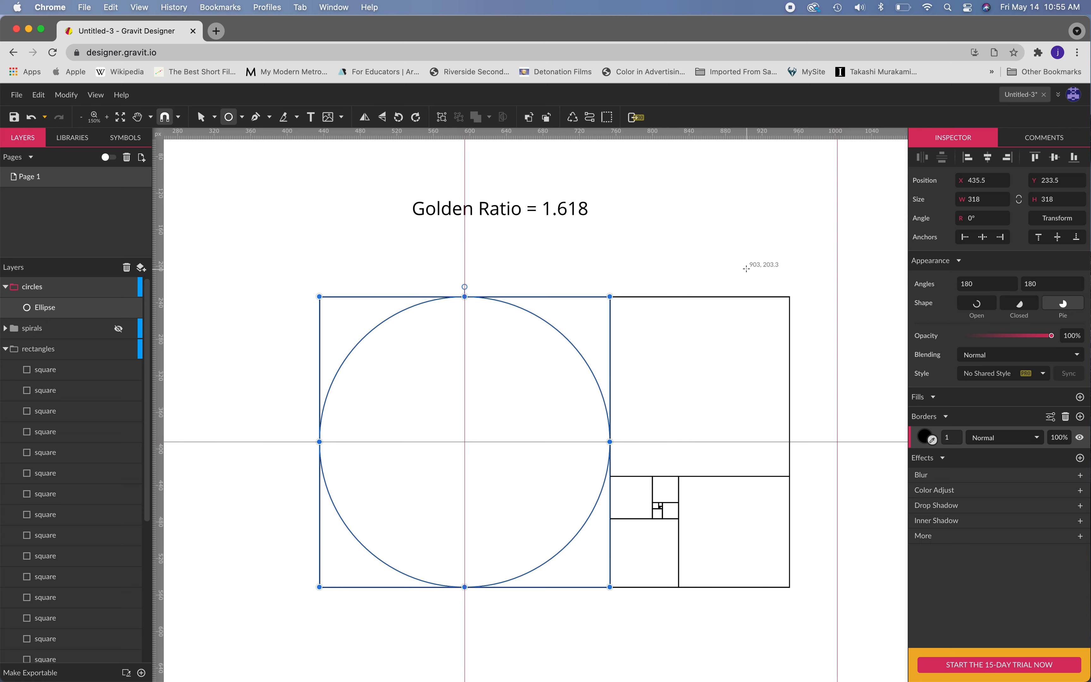
{"action": "left_click_drag", "start_coordinate": [746, 270], "coordinate": [661, 208]}
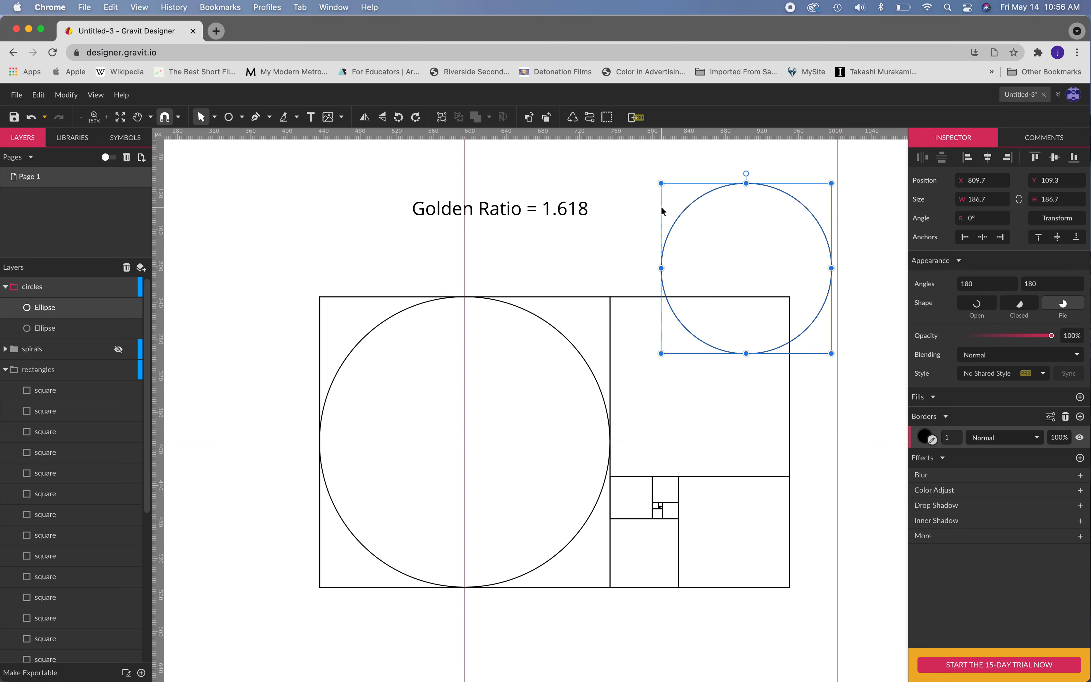
- Centre-align the new circle and the second-largest square on both axes, and move the pair back to X 753.5, Y 233.5
{"action": "left_click", "coordinate": [628, 298], "text": "shift"}
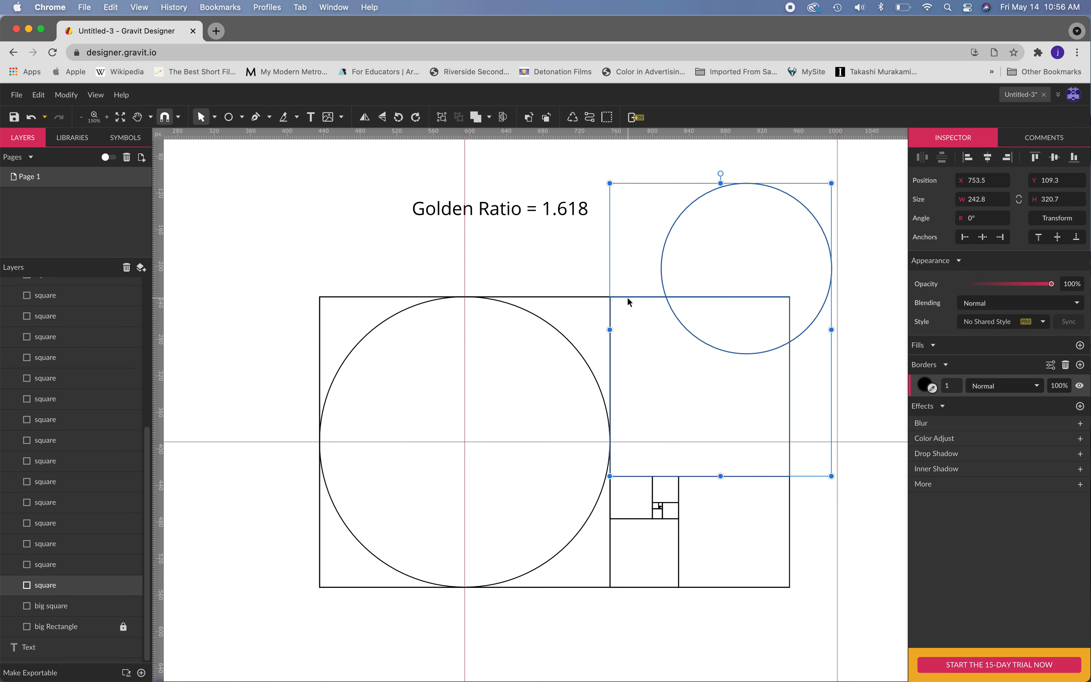
{"action": "left_click", "coordinate": [988, 163]}
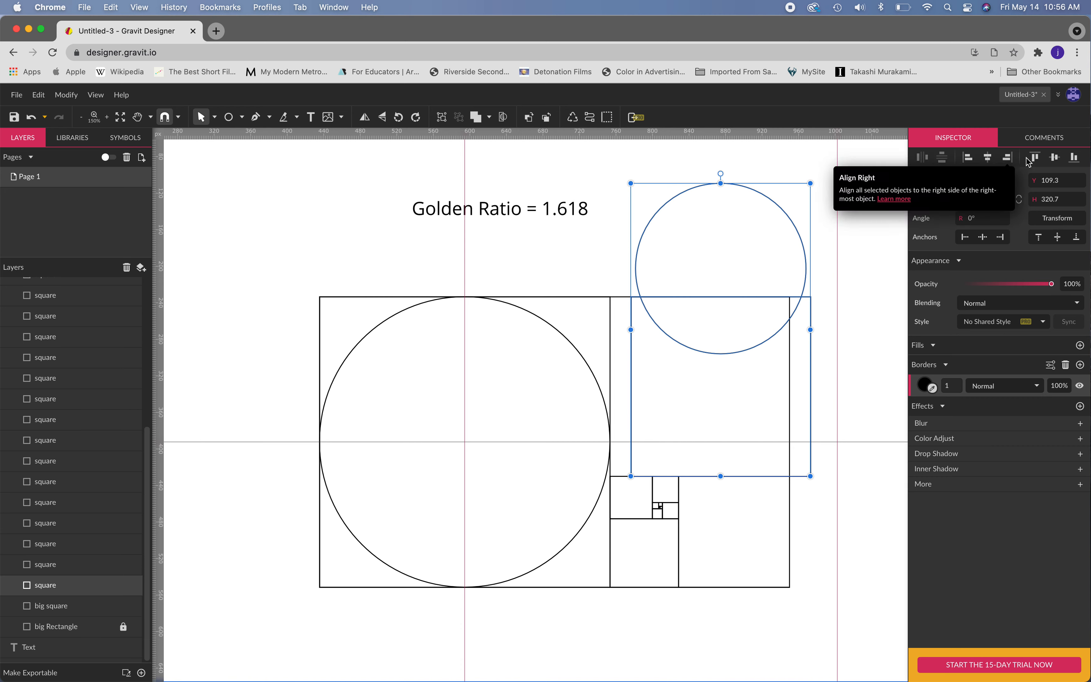
{"action": "left_click", "coordinate": [1053, 158]}
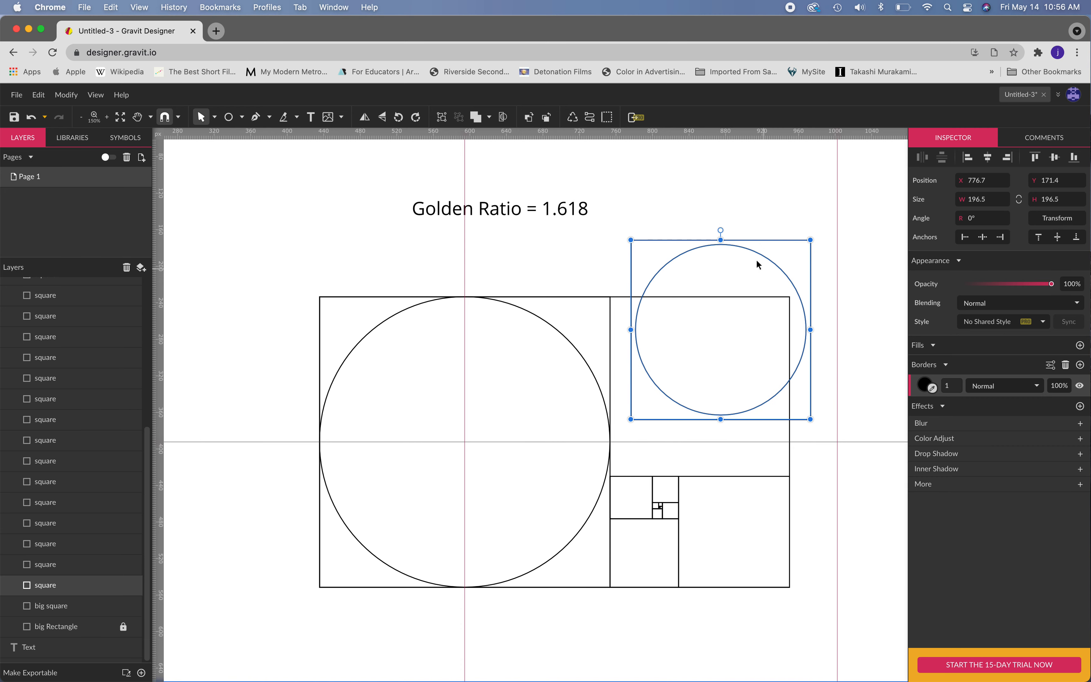
{"action": "left_click_drag", "start_coordinate": [730, 241], "coordinate": [708, 296]}
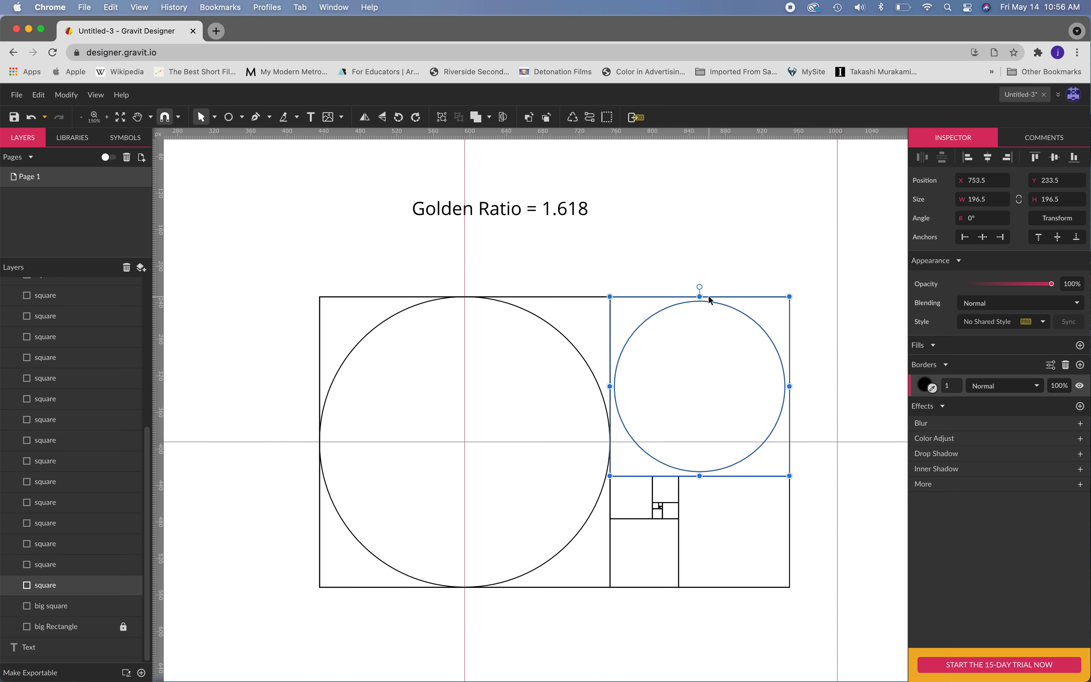
- Enlarge the second circle from its centre until it touches the sides of its square
{"action": "left_click", "coordinate": [728, 246]}
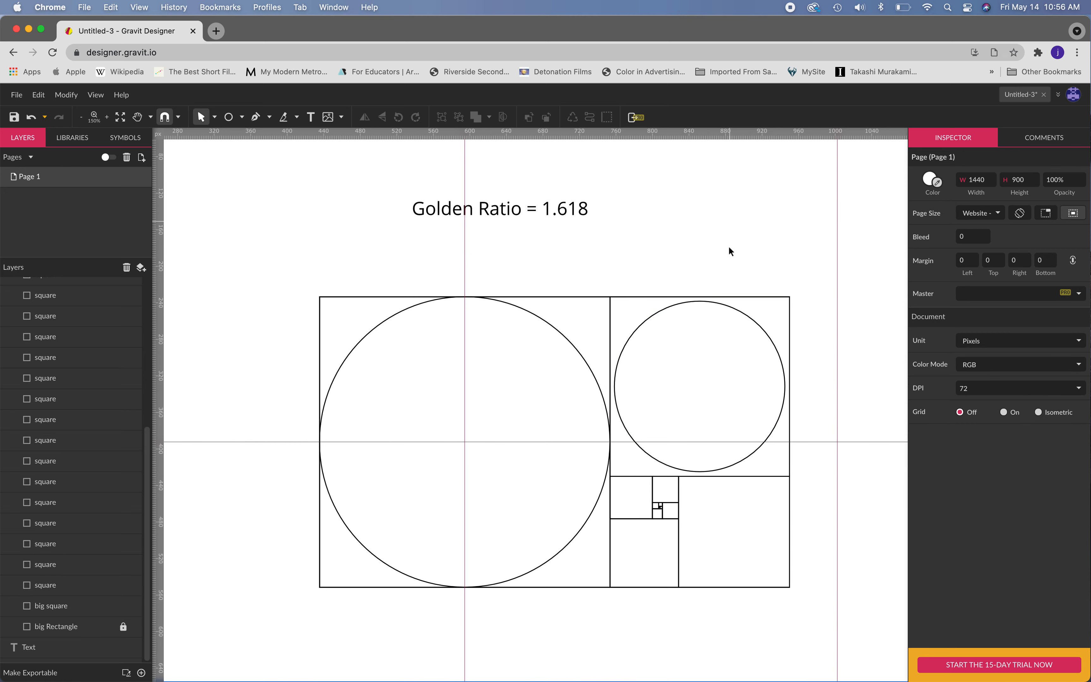
{"action": "left_click", "coordinate": [736, 312]}
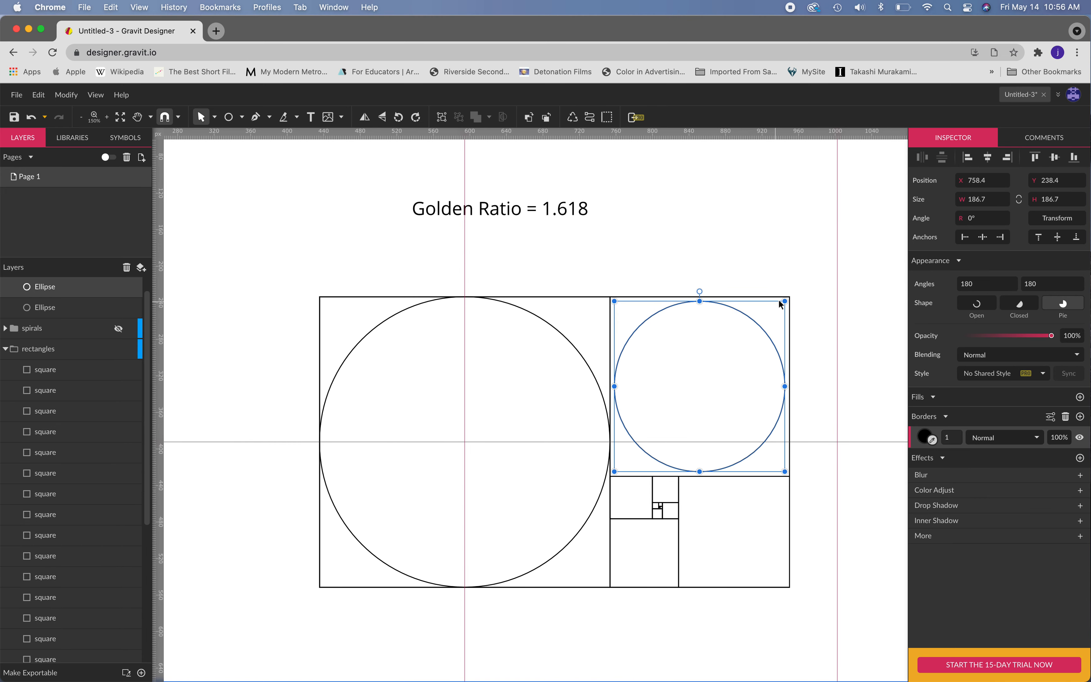
{"action": "left_click_drag", "start_coordinate": [785, 301], "coordinate": [790, 296]}
{"action": "left_click", "coordinate": [753, 226]}
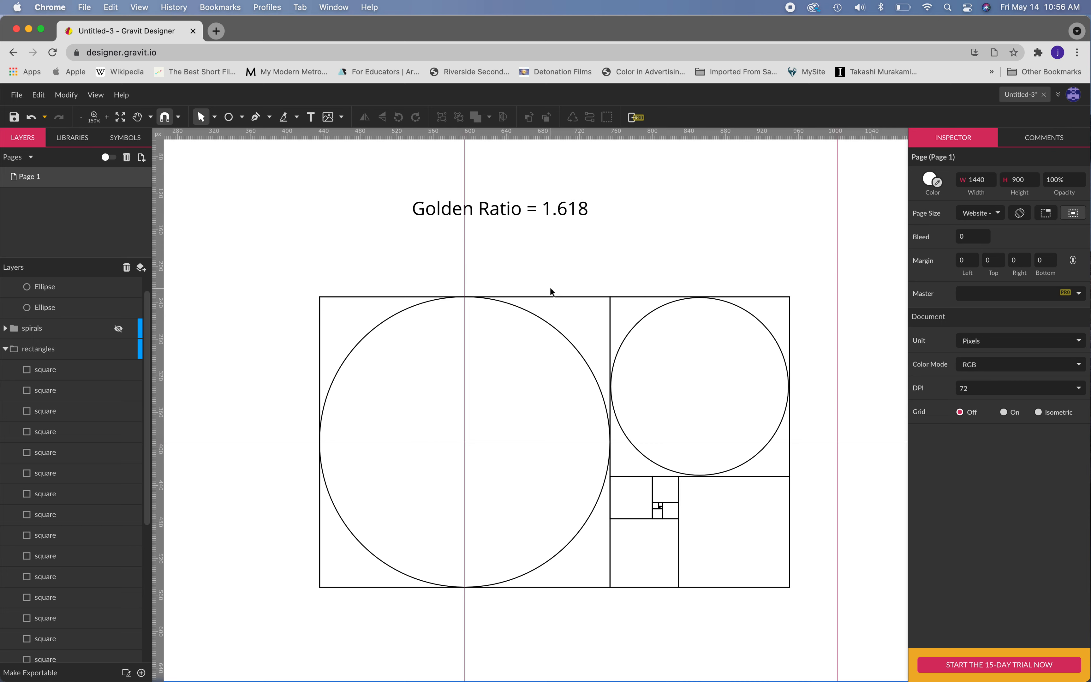
- Select the circle that fills the big square
{"action": "left_click", "coordinate": [540, 318]}
{"action": "scroll", "coordinate": [536, 338], "scroll_direction": "down", "scroll_amount": 5}
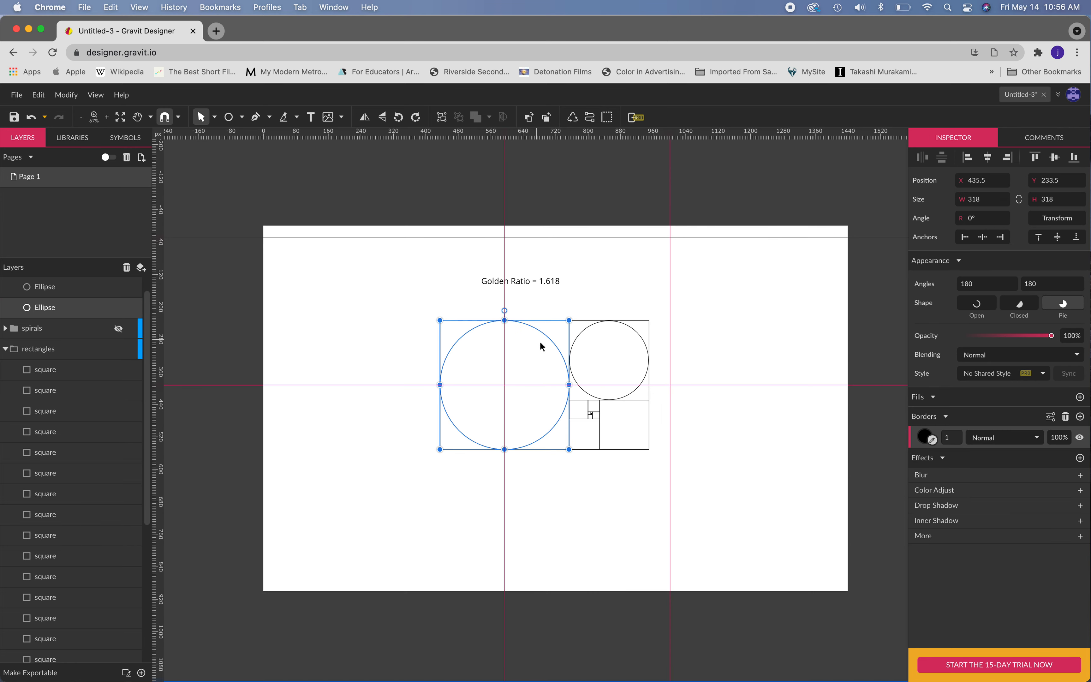
{"action": "key", "text": "space"}
{"action": "left_click_drag", "start_coordinate": [728, 433], "coordinate": [589, 388]}
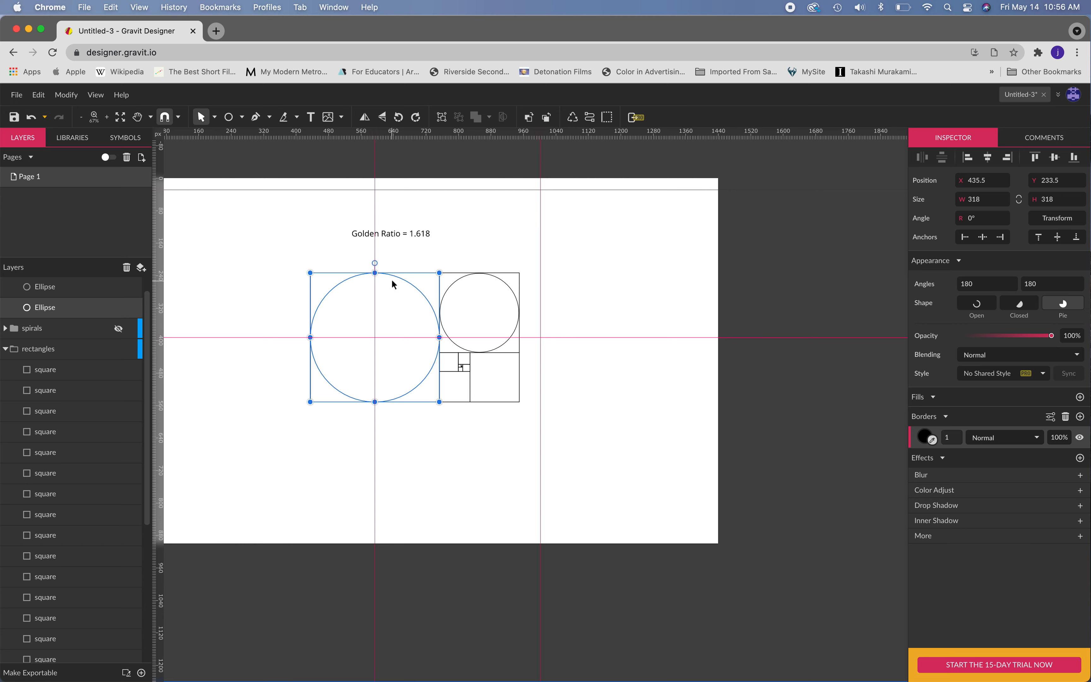